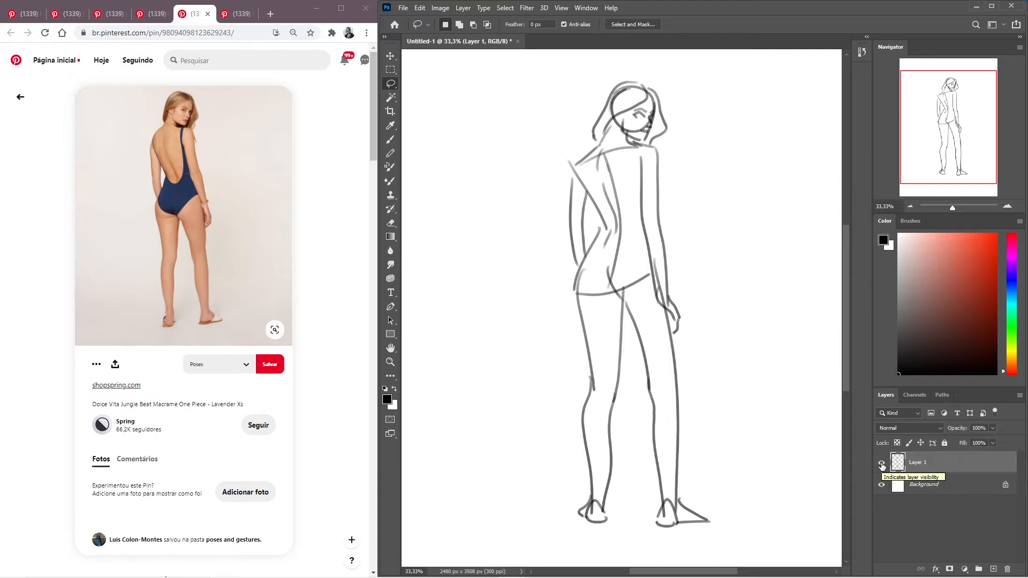
# - Hide Layer 1 and open the purple swimsuit pose with both arms raised from the related pins as the reference
pyautogui.click(881, 465)
pyautogui.scroll(-8, 275, 288)
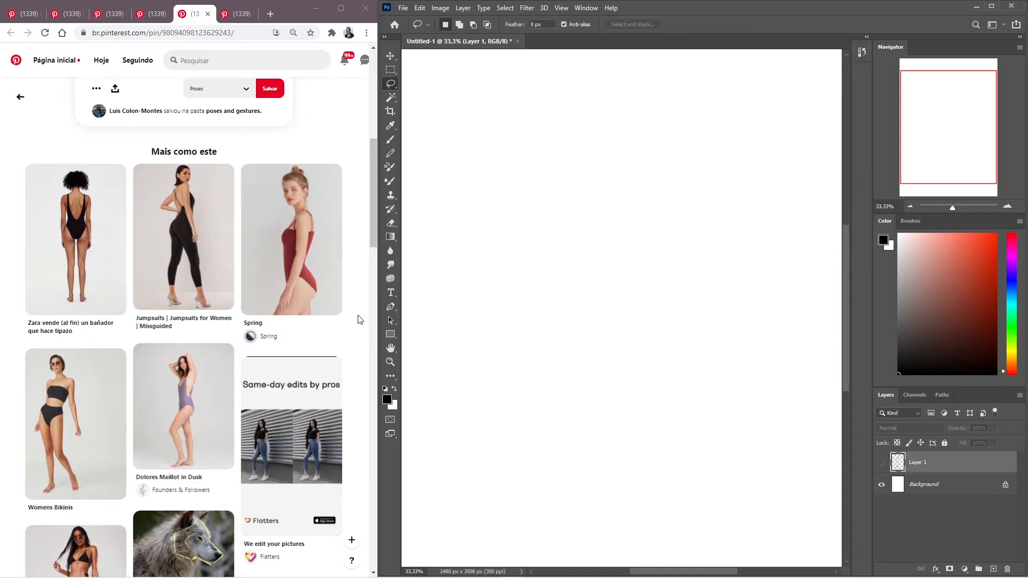
pyautogui.scroll(-1, 224, 334)
pyautogui.click(224, 335)
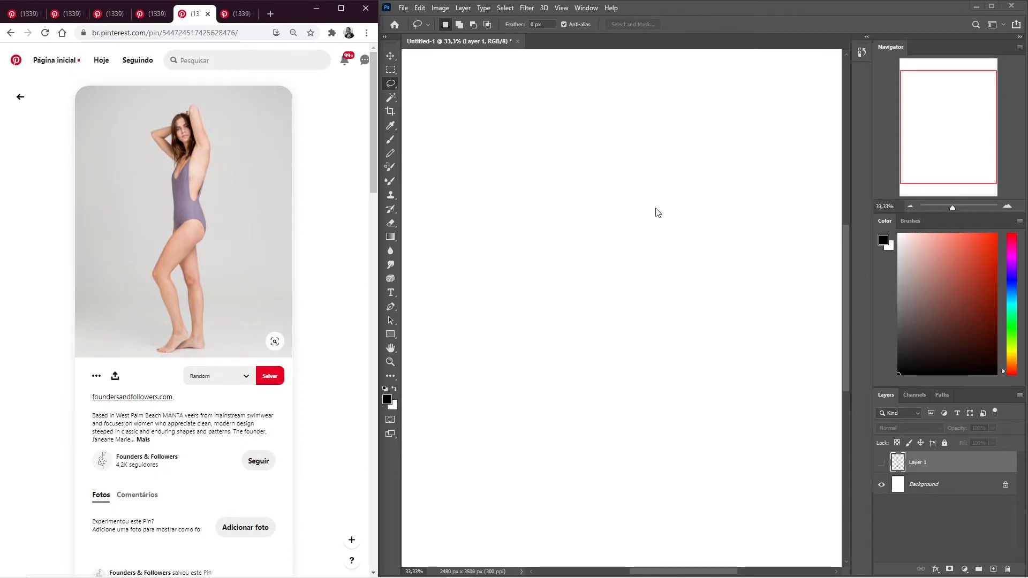
# - Add a new empty layer above Layer 1 and select the Brush tool for sketching
pyautogui.click(787, 101)
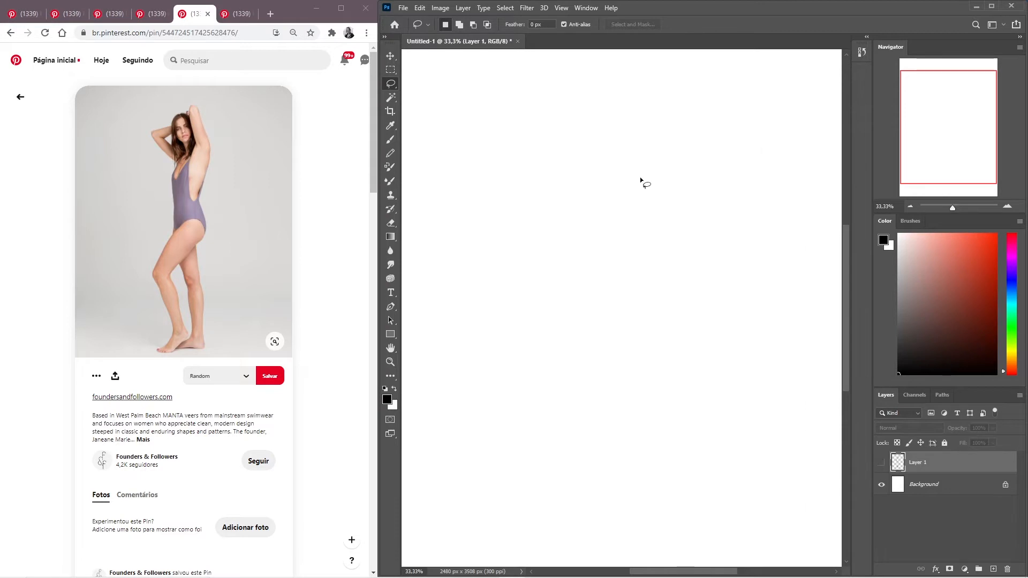
pyautogui.press('b')
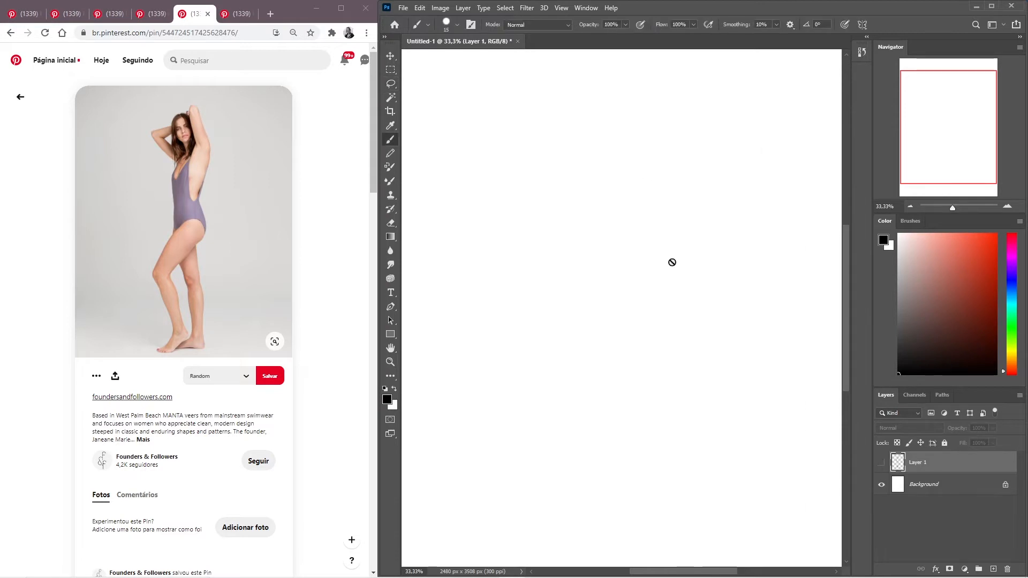
pyautogui.click(993, 570)
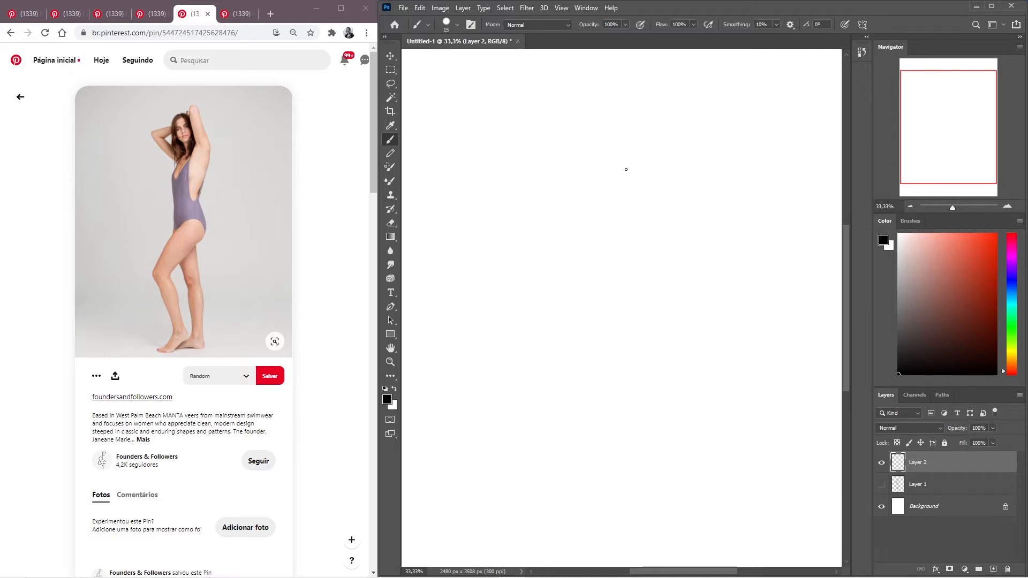
# - Sketch the torso with a shoulder line, the curved back and buttock, a centre line and the front contour
pyautogui.moveTo(647, 153)
pyautogui.mouseDown()
pyautogui.moveTo(620, 173)
pyautogui.moveTo(598, 173)
pyautogui.mouseUp()
pyautogui.moveTo(659, 162); pyautogui.dragTo(637, 249)
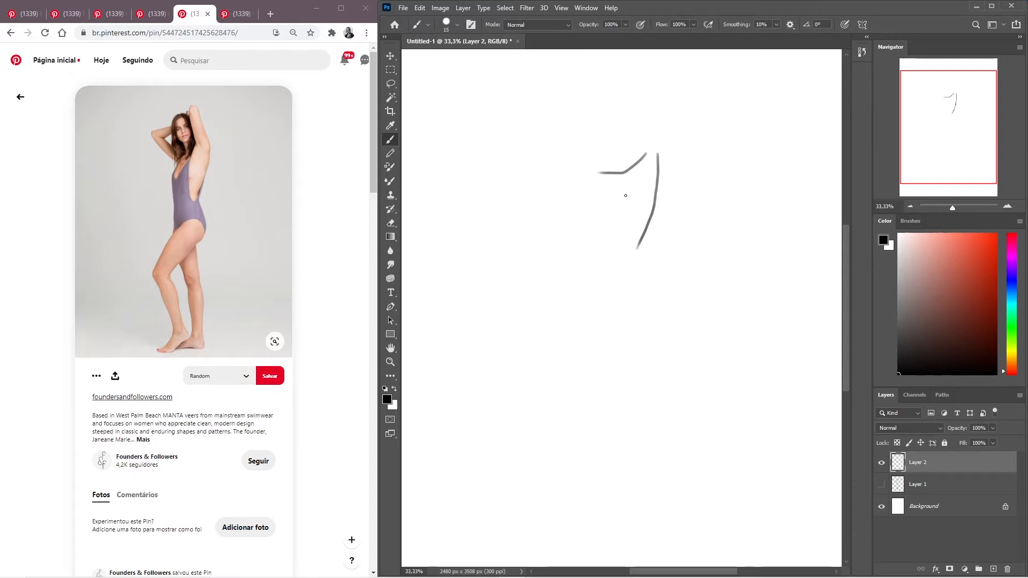
pyautogui.moveTo(625, 184)
pyautogui.mouseDown()
pyautogui.moveTo(608, 258)
pyautogui.moveTo(615, 336)
pyautogui.mouseUp()
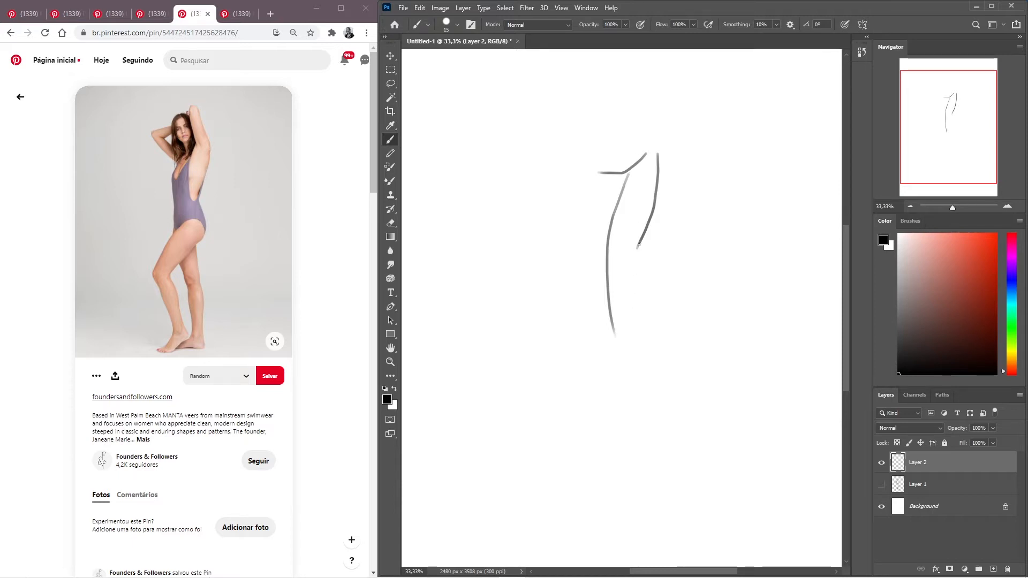
pyautogui.moveTo(637, 259)
pyautogui.mouseDown()
pyautogui.moveTo(665, 336)
pyautogui.moveTo(657, 319)
pyautogui.moveTo(623, 353)
pyautogui.mouseUp()
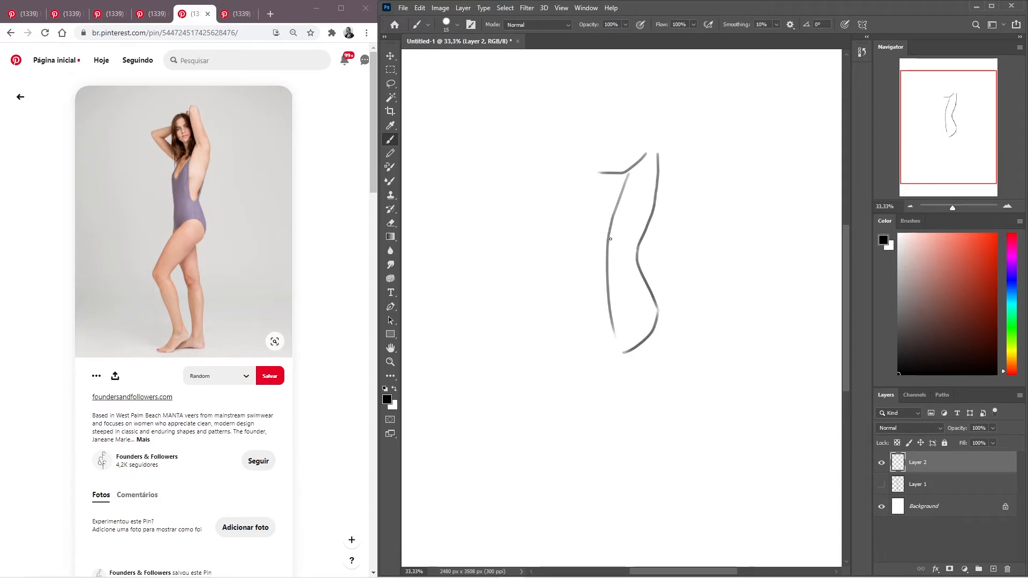
pyautogui.moveTo(597, 185)
pyautogui.mouseDown()
pyautogui.moveTo(592, 263)
pyautogui.moveTo(618, 347)
pyautogui.mouseUp()
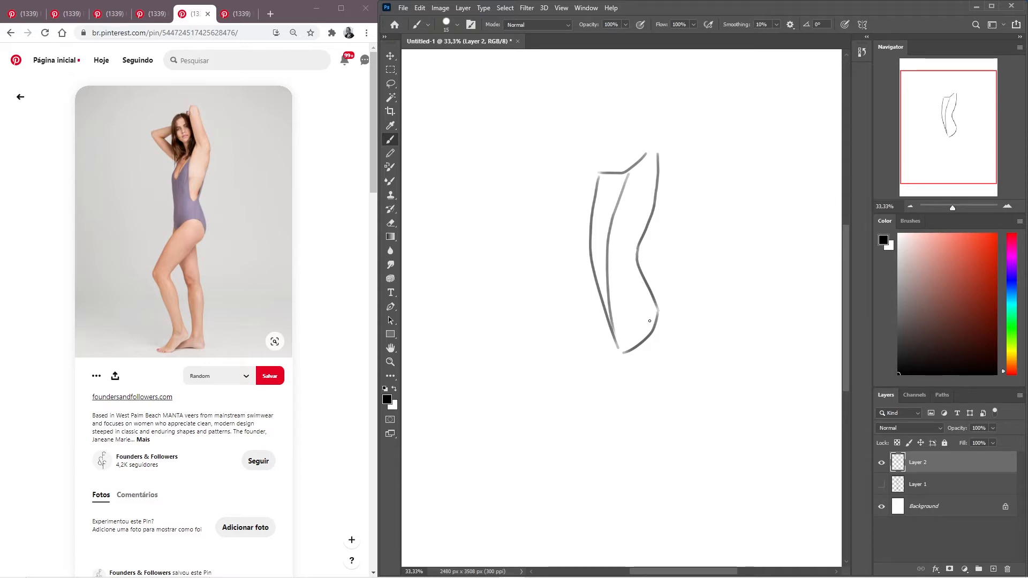
pyautogui.moveTo(656, 321)
pyautogui.mouseDown()
pyautogui.moveTo(625, 305)
pyautogui.moveTo(591, 341)
pyautogui.mouseUp()
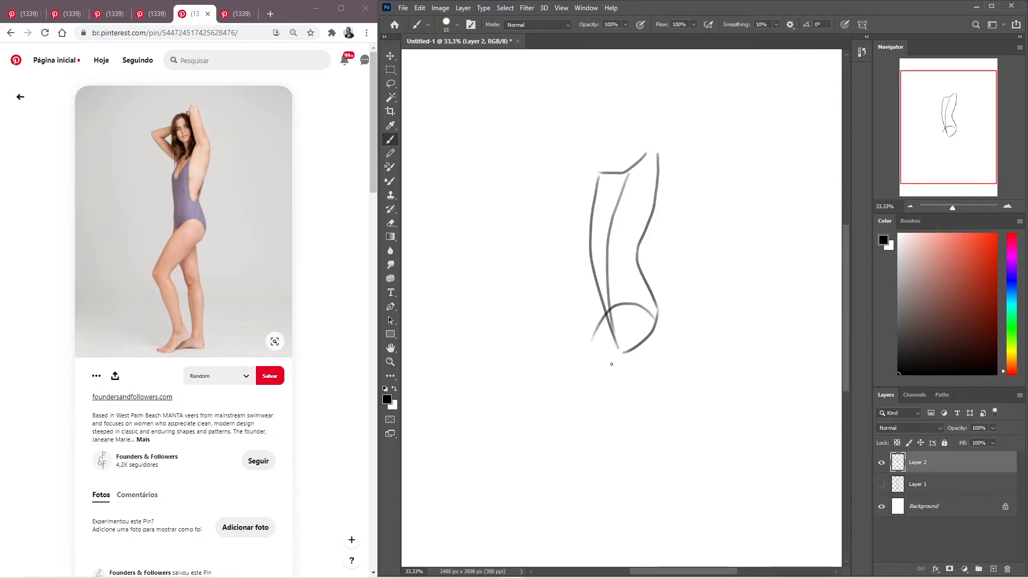
pyautogui.moveTo(654, 331); pyautogui.dragTo(567, 428)
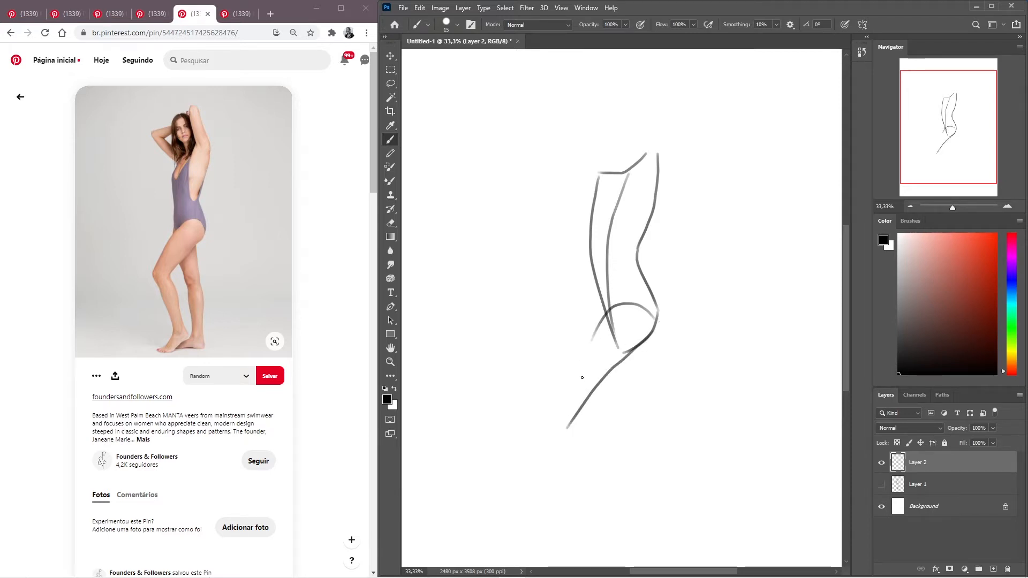
pyautogui.hotkey('ctrl', 'z')
pyautogui.hotkey('ctrl', 'z')
pyautogui.moveTo(653, 309)
pyautogui.mouseDown()
pyautogui.moveTo(605, 320)
pyautogui.moveTo(653, 344)
pyautogui.moveTo(599, 410)
pyautogui.mouseUp()
pyautogui.hotkey('ctrl', 'z')
pyautogui.moveTo(626, 317)
pyautogui.mouseDown()
pyautogui.moveTo(598, 339)
pyautogui.moveTo(556, 416)
pyautogui.mouseUp()
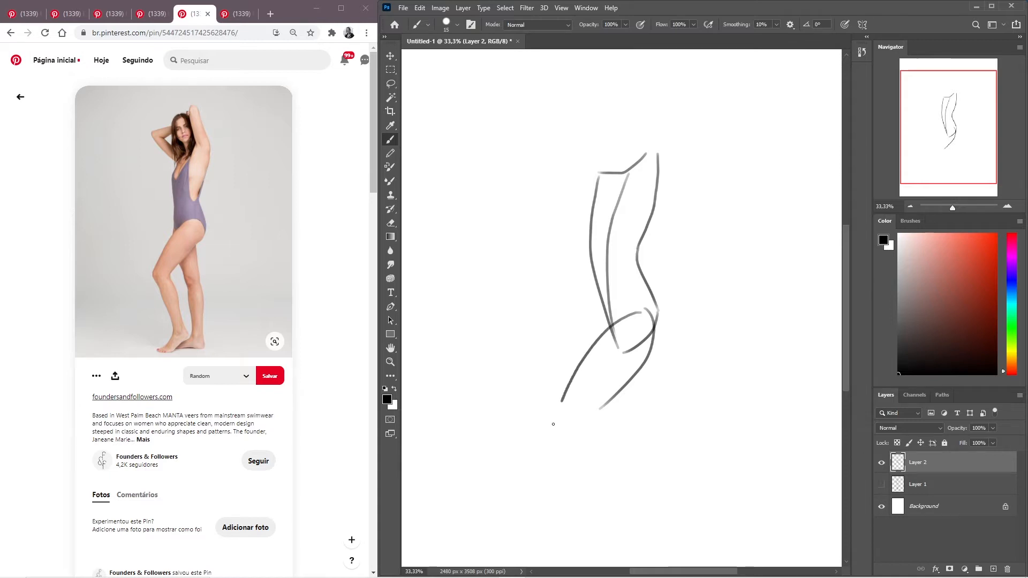
pyautogui.hotkey('ctrl', 'z')
pyautogui.hotkey('ctrl', 'z')
pyautogui.hotkey('ctrl', 'z')
pyautogui.moveTo(656, 315)
pyautogui.mouseDown()
pyautogui.moveTo(643, 356)
pyautogui.moveTo(575, 418)
pyautogui.mouseUp()
pyautogui.moveTo(644, 308)
pyautogui.mouseDown()
pyautogui.moveTo(580, 361)
pyautogui.moveTo(558, 404)
pyautogui.mouseUp()
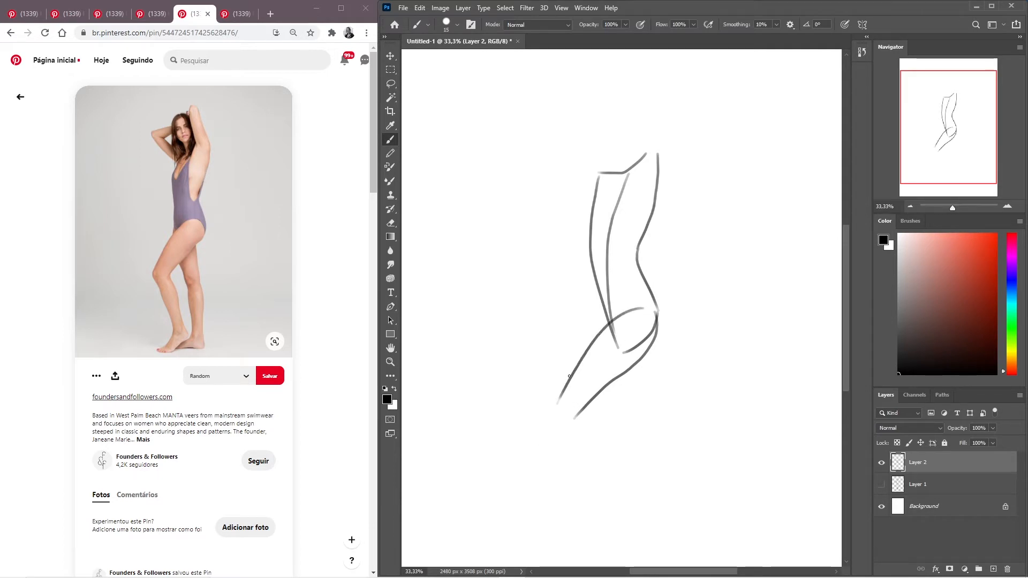
pyautogui.hotkey('ctrl', 'z')
# - Draw the upper and lower contours of the forward thigh, from the hip and buttock to the knee
pyautogui.hotkey('ctrl', 'z')
pyautogui.moveTo(633, 308)
pyautogui.mouseDown()
pyautogui.moveTo(556, 365)
pyautogui.moveTo(523, 440)
pyautogui.mouseUp()
pyautogui.moveTo(647, 339); pyautogui.dragTo(572, 411)
pyautogui.hotkey('ctrl', 'z')
pyautogui.moveTo(652, 338); pyautogui.dragTo(569, 404)
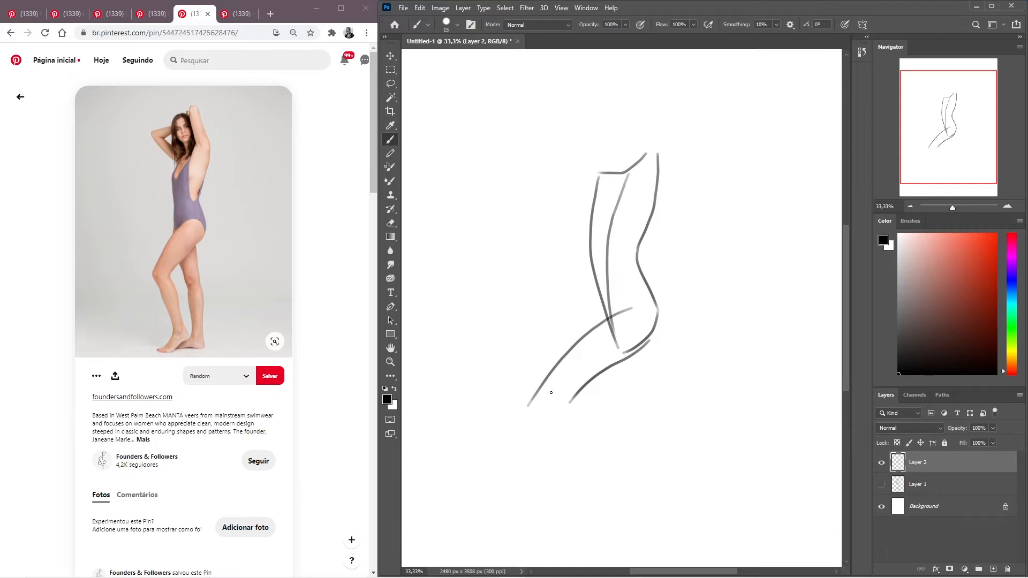
# - Draw the forward leg's shin and calf from the knee to the ankle and add its foot
pyautogui.moveTo(542, 393)
pyautogui.mouseDown()
pyautogui.moveTo(538, 404)
pyautogui.moveTo(605, 511)
pyautogui.moveTo(545, 397)
pyautogui.moveTo(607, 500)
pyautogui.mouseUp()
pyautogui.hotkey('ctrl', 'z')
pyautogui.moveTo(567, 380); pyautogui.dragTo(623, 499)
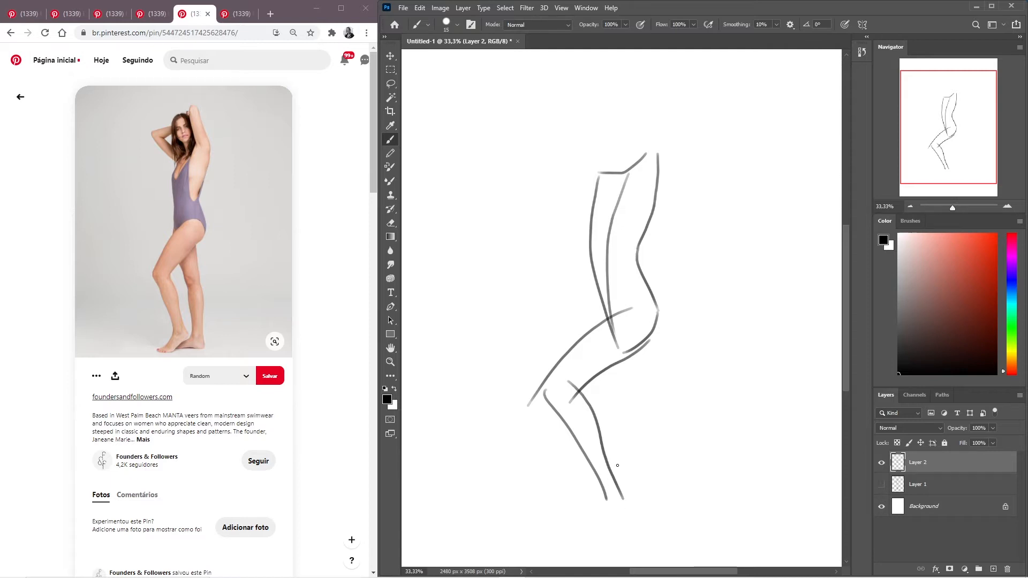
pyautogui.moveTo(600, 485)
pyautogui.mouseDown()
pyautogui.moveTo(576, 520)
pyautogui.moveTo(604, 516)
pyautogui.moveTo(566, 527)
pyautogui.mouseUp()
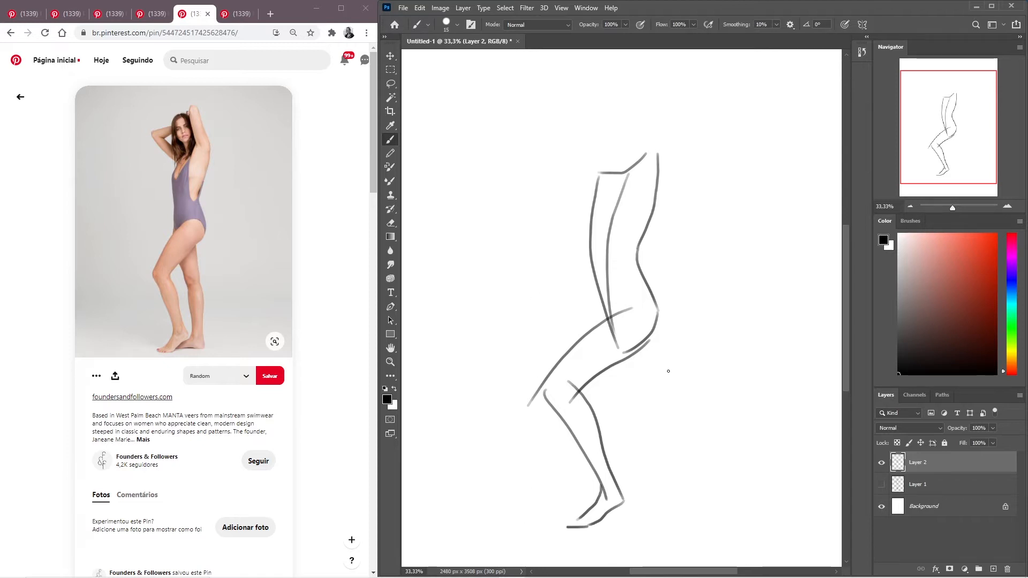
pyautogui.moveTo(628, 360); pyautogui.dragTo(668, 512)
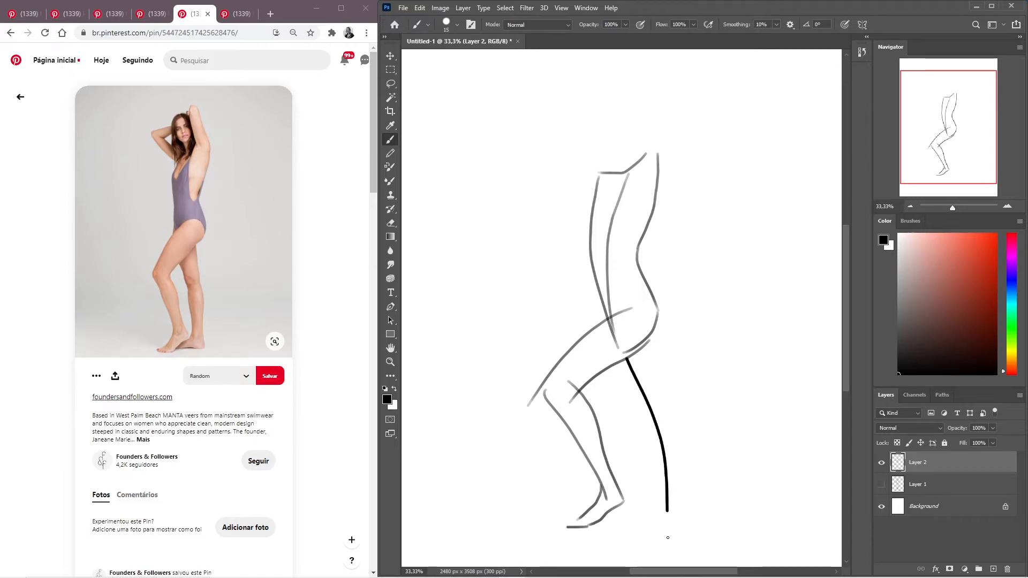
pyautogui.hotkey('ctrl', 'z')
pyautogui.moveTo(627, 359)
pyautogui.mouseDown()
pyautogui.moveTo(663, 445)
pyautogui.moveTo(669, 531)
pyautogui.mouseUp()
pyautogui.moveTo(652, 332)
pyautogui.mouseDown()
pyautogui.moveTo(688, 467)
pyautogui.moveTo(684, 560)
pyautogui.mouseUp()
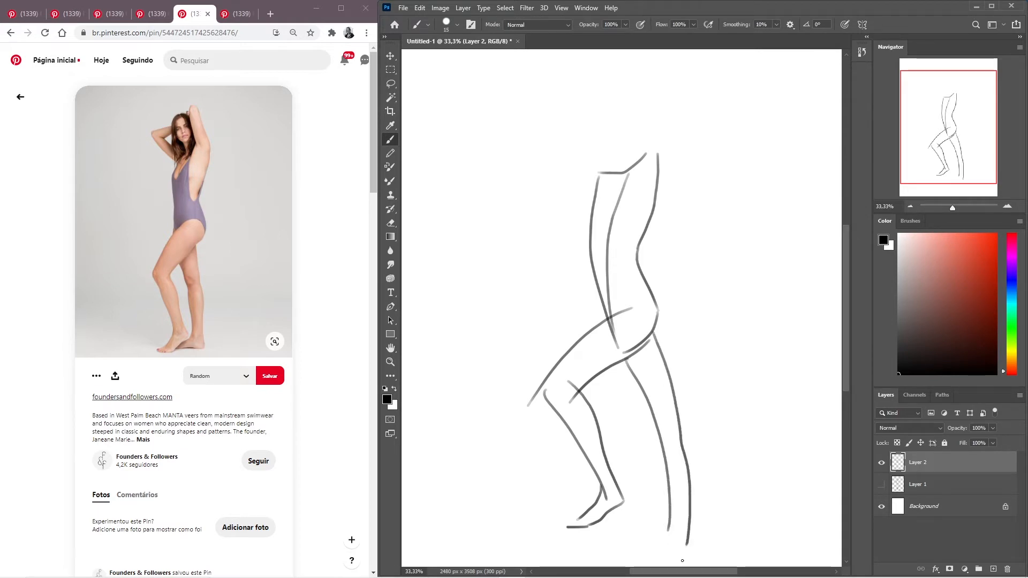
pyautogui.hotkey('ctrl', 'z')
# - Draw the standing leg's front contour from under the thigh to the ankle and outline its foot
pyautogui.hotkey('ctrl', 'z')
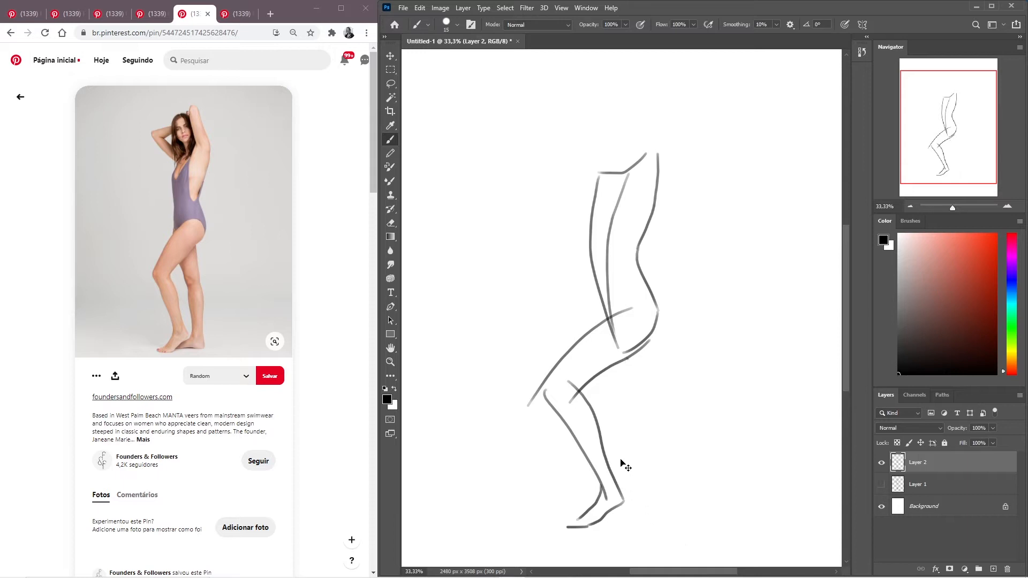
pyautogui.moveTo(630, 356)
pyautogui.mouseDown()
pyautogui.moveTo(638, 458)
pyautogui.moveTo(628, 499)
pyautogui.mouseUp()
pyautogui.hotkey('ctrl', 'z')
pyautogui.moveTo(623, 358)
pyautogui.mouseDown()
pyautogui.moveTo(644, 456)
pyautogui.moveTo(627, 529)
pyautogui.moveTo(607, 521)
pyautogui.mouseUp()
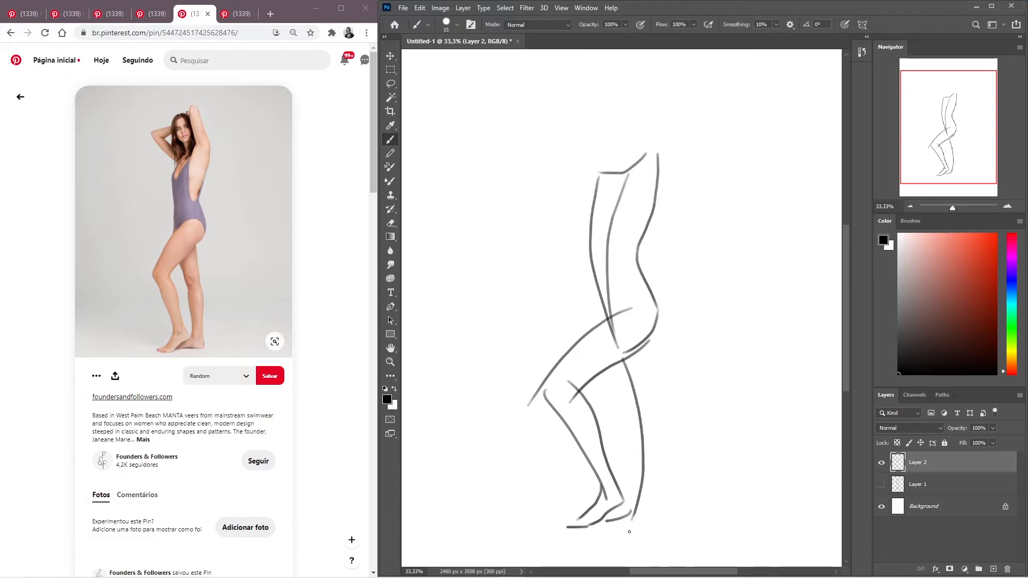
pyautogui.moveTo(622, 528); pyautogui.dragTo(669, 520)
# - Draw the standing leg's rear contour as a gentle curve from the buttock to the heel
pyautogui.moveTo(653, 336)
pyautogui.mouseDown()
pyautogui.moveTo(665, 465)
pyautogui.moveTo(651, 531)
pyautogui.mouseUp()
pyautogui.hotkey('ctrl', 'z')
pyautogui.moveTo(652, 338)
pyautogui.mouseDown()
pyautogui.moveTo(665, 412)
pyautogui.moveTo(657, 453)
pyautogui.mouseUp()
pyautogui.hotkey('ctrl', 'z')
pyautogui.moveTo(650, 335)
pyautogui.mouseDown()
pyautogui.moveTo(667, 404)
pyautogui.moveTo(661, 509)
pyautogui.mouseUp()
pyautogui.hotkey('ctrl', 'z')
pyautogui.moveTo(650, 331)
pyautogui.mouseDown()
pyautogui.moveTo(663, 401)
pyautogui.moveTo(661, 533)
pyautogui.mouseUp()
pyautogui.hotkey('ctrl', 'z')
pyautogui.moveTo(652, 334); pyautogui.dragTo(655, 489)
pyautogui.moveTo(662, 451); pyautogui.dragTo(645, 533)
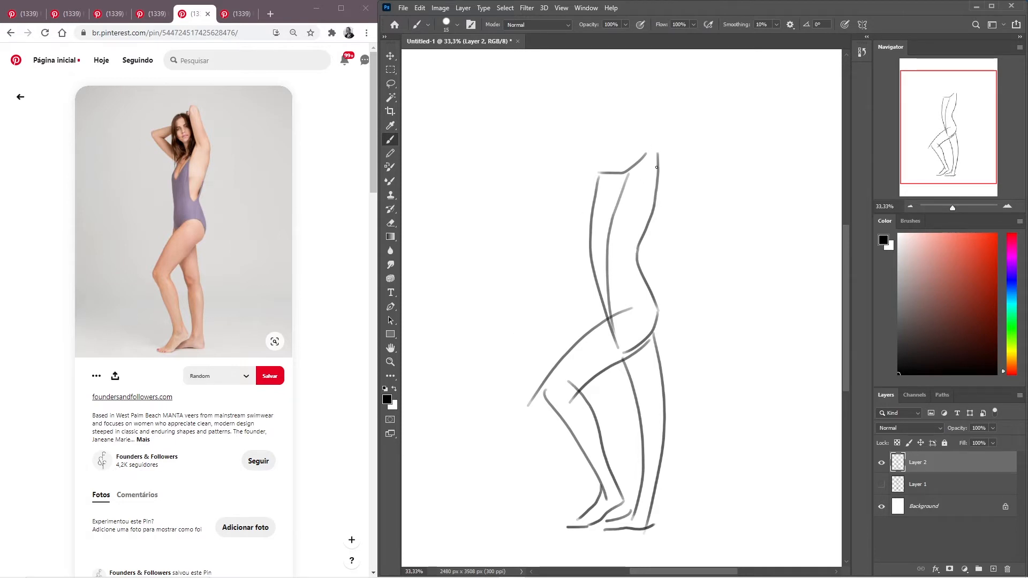
# - Draw the vertically raised upper arm above the shoulder with both sides and a closed elbow
pyautogui.moveTo(653, 145); pyautogui.dragTo(646, 85)
pyautogui.moveTo(628, 91); pyautogui.dragTo(649, 172)
pyautogui.moveTo(631, 89); pyautogui.dragTo(633, 79)
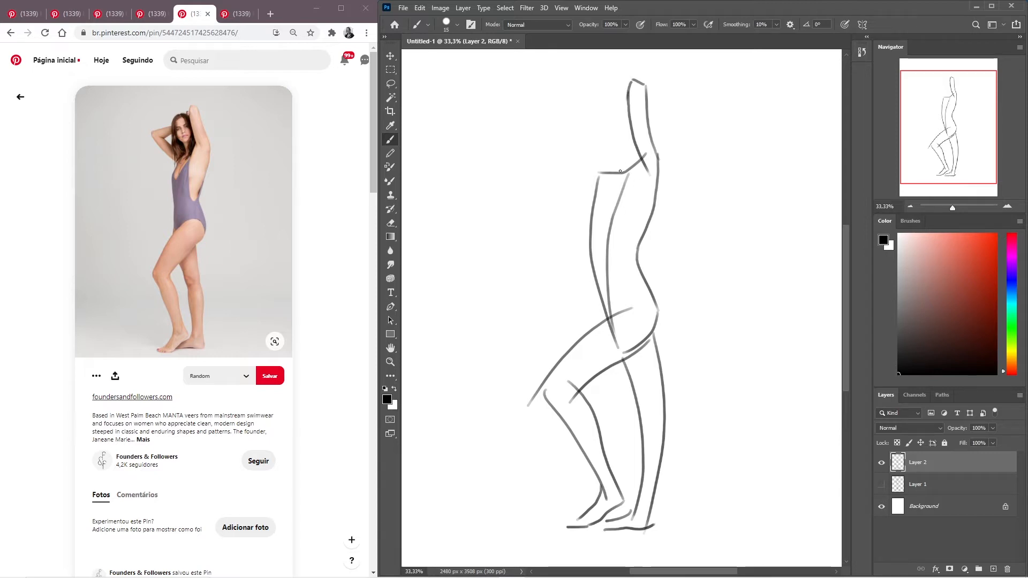
# - Draw a short neck line and an open rounded head outline beside the raised arm
pyautogui.moveTo(621, 169); pyautogui.dragTo(617, 154)
pyautogui.hotkey('ctrl', 'z')
pyautogui.moveTo(614, 107)
pyautogui.mouseDown()
pyautogui.moveTo(631, 130)
pyautogui.moveTo(620, 148)
pyautogui.moveTo(596, 140)
pyautogui.moveTo(601, 115)
pyautogui.moveTo(614, 155)
pyautogui.moveTo(630, 130)
pyautogui.moveTo(624, 161)
pyautogui.moveTo(600, 156)
pyautogui.moveTo(589, 136)
pyautogui.moveTo(621, 162)
pyautogui.mouseUp()
pyautogui.hotkey('ctrl', 'z')
pyautogui.hotkey('ctrl', 'z')
pyautogui.hotkey('ctrl', 'z')
pyautogui.hotkey('ctrl', 'z')
pyautogui.moveTo(595, 110)
pyautogui.mouseDown()
pyautogui.moveTo(625, 107)
pyautogui.moveTo(622, 142)
pyautogui.moveTo(594, 141)
pyautogui.moveTo(588, 120)
pyautogui.moveTo(626, 111)
pyautogui.moveTo(608, 142)
pyautogui.moveTo(586, 125)
pyautogui.moveTo(593, 105)
pyautogui.moveTo(622, 109)
pyautogui.moveTo(594, 101)
pyautogui.moveTo(590, 130)
pyautogui.moveTo(612, 149)
pyautogui.moveTo(627, 120)
pyautogui.moveTo(630, 146)
pyautogui.moveTo(606, 156)
pyautogui.mouseUp()
pyautogui.hotkey('ctrl', 'z')
pyautogui.hotkey('ctrl', 'z')
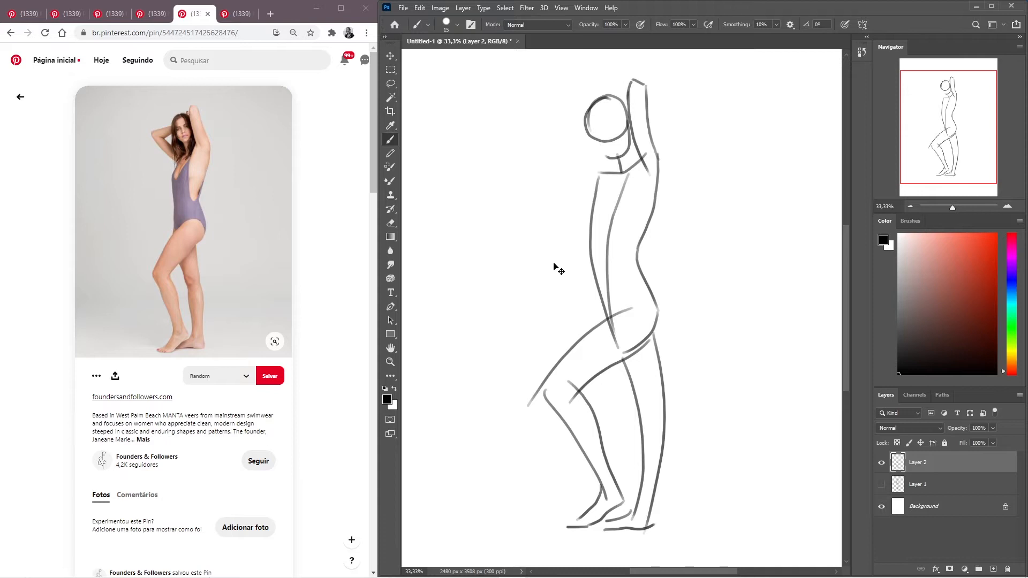
pyautogui.hotkey('ctrl', 'z')
pyautogui.hotkey('ctrl', 'z')
pyautogui.hotkey('ctrl', 'z')
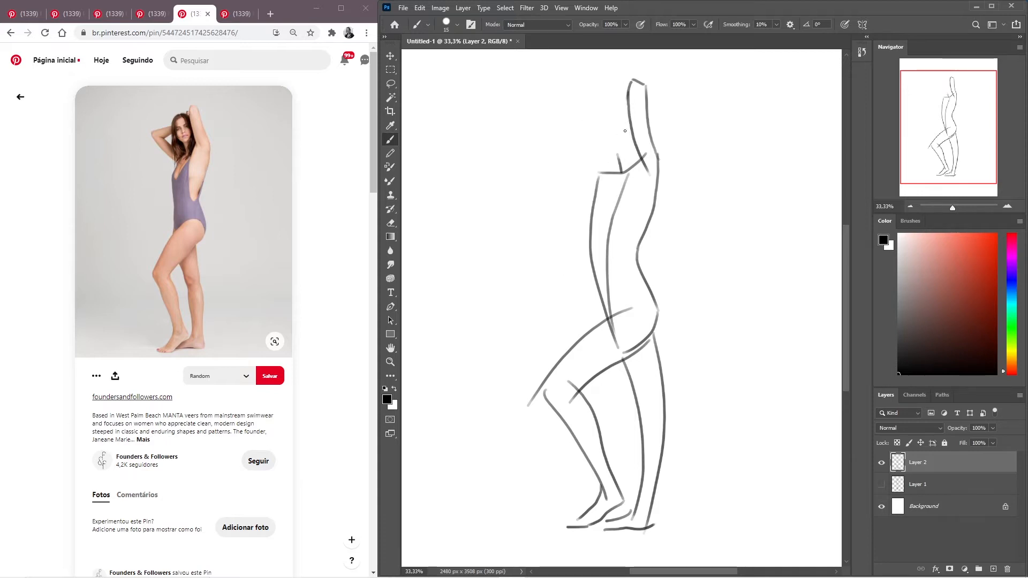
pyautogui.moveTo(632, 136)
pyautogui.mouseDown()
pyautogui.moveTo(598, 133)
pyautogui.moveTo(617, 139)
pyautogui.moveTo(606, 142)
pyautogui.moveTo(592, 117)
pyautogui.moveTo(608, 143)
pyautogui.moveTo(593, 113)
pyautogui.moveTo(596, 122)
pyautogui.moveTo(624, 98)
pyautogui.mouseUp()
pyautogui.hotkey('ctrl', 'z')
# - Draw the other arm bent behind the head, with upper arm, elbow and forearm contours
pyautogui.moveTo(619, 165); pyautogui.dragTo(568, 124)
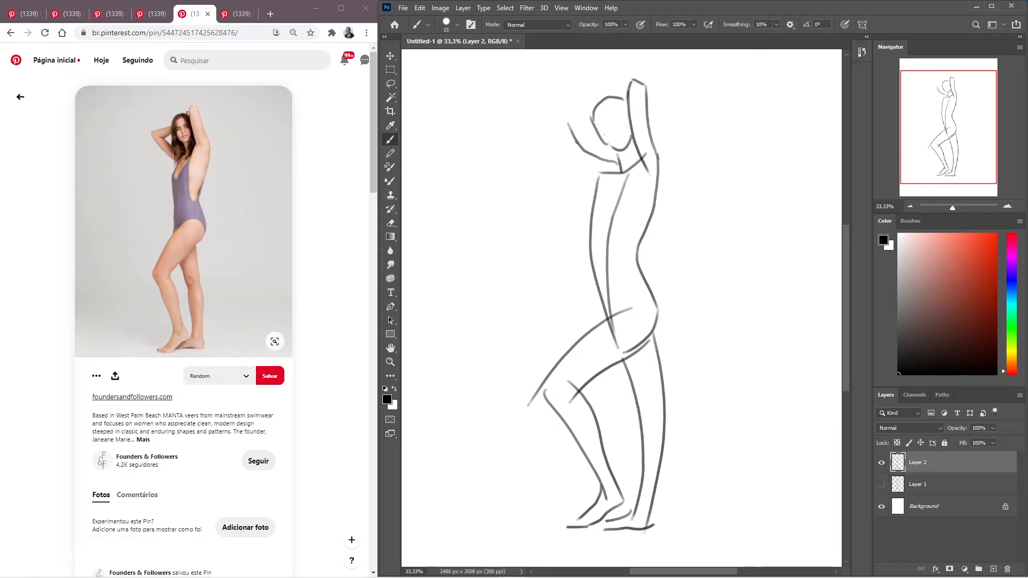
pyautogui.hotkey('ctrl', 'z')
pyautogui.moveTo(616, 164)
pyautogui.mouseDown()
pyautogui.moveTo(586, 152)
pyautogui.moveTo(567, 127)
pyautogui.moveTo(573, 167)
pyautogui.moveTo(595, 185)
pyautogui.mouseUp()
pyautogui.hotkey('ctrl', 'z')
pyautogui.moveTo(560, 141); pyautogui.dragTo(609, 176)
pyautogui.moveTo(592, 128); pyautogui.dragTo(576, 135)
pyautogui.moveTo(591, 117); pyautogui.dragTo(552, 133)
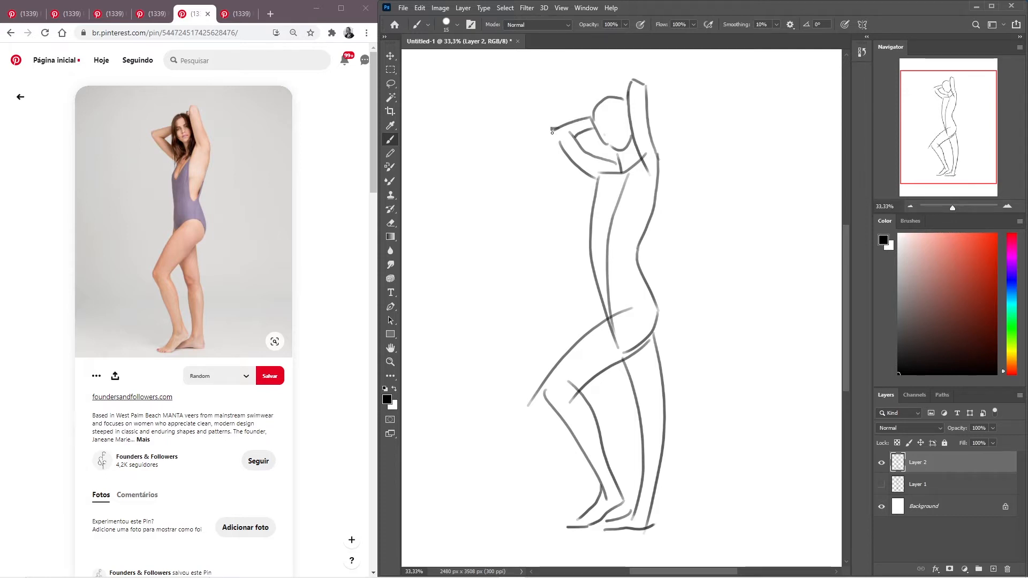
pyautogui.moveTo(553, 133); pyautogui.dragTo(579, 170)
pyautogui.hotkey('ctrl', 'z')
# - Draw the two breast contours running down from the shoulders and mark the armpit under the raised arm
pyautogui.moveTo(639, 150); pyautogui.dragTo(628, 192)
pyautogui.hotkey('ctrl', 'z')
pyautogui.moveTo(637, 148)
pyautogui.mouseDown()
pyautogui.moveTo(607, 213)
pyautogui.moveTo(623, 221)
pyautogui.mouseUp()
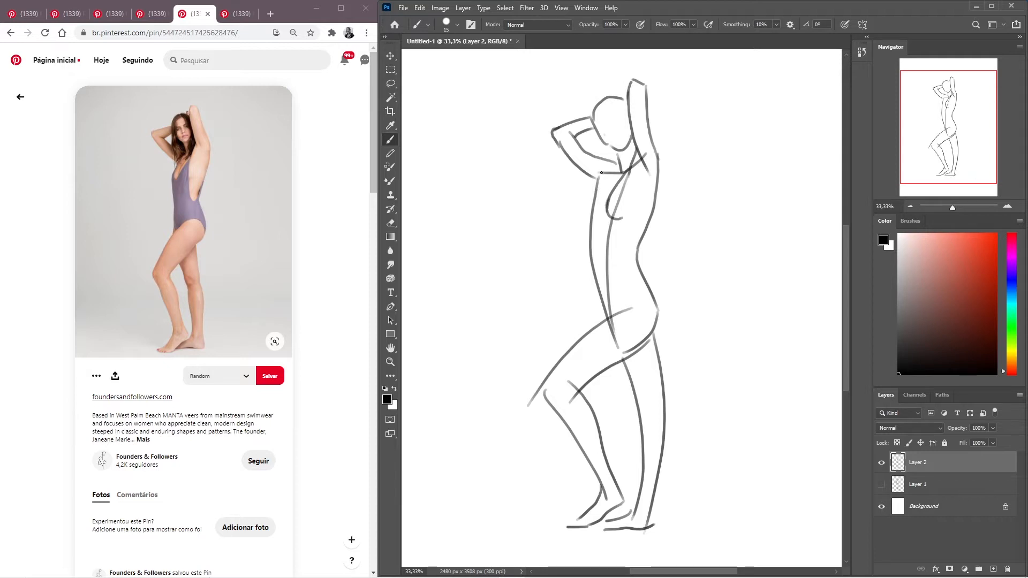
pyautogui.moveTo(605, 176); pyautogui.dragTo(585, 226)
pyautogui.hotkey('ctrl', 'z')
pyautogui.moveTo(605, 171); pyautogui.dragTo(586, 208)
pyautogui.moveTo(592, 221); pyautogui.dragTo(600, 220)
pyautogui.moveTo(622, 219); pyautogui.dragTo(632, 213)
pyautogui.hotkey('ctrl', 'z')
pyautogui.moveTo(632, 212); pyautogui.dragTo(635, 198)
pyautogui.hotkey('ctrl', 'z')
# - Draw the rib cage curves below the breasts, from the back to the front of the torso
pyautogui.hotkey('ctrl', 'z')
pyautogui.moveTo(648, 160); pyautogui.dragTo(642, 174)
pyautogui.moveTo(648, 224)
pyautogui.mouseDown()
pyautogui.moveTo(620, 254)
pyautogui.moveTo(597, 253)
pyautogui.mouseUp()
pyautogui.hotkey('ctrl', 'z')
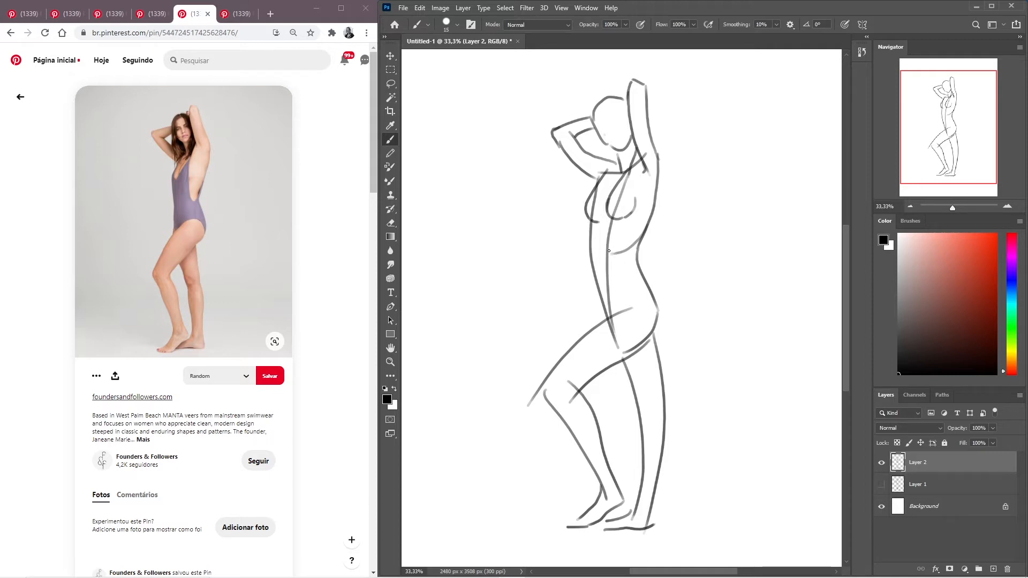
pyautogui.moveTo(603, 226)
pyautogui.mouseDown()
pyautogui.moveTo(592, 253)
pyautogui.moveTo(589, 225)
pyautogui.moveTo(590, 253)
pyautogui.mouseUp()
pyautogui.hotkey('ctrl', 'z')
pyautogui.hotkey('ctrl', 'z')
pyautogui.hotkey('ctrl', 'z')
pyautogui.moveTo(589, 222)
pyautogui.mouseDown()
pyautogui.moveTo(594, 251)
pyautogui.moveTo(606, 234)
pyautogui.mouseUp()
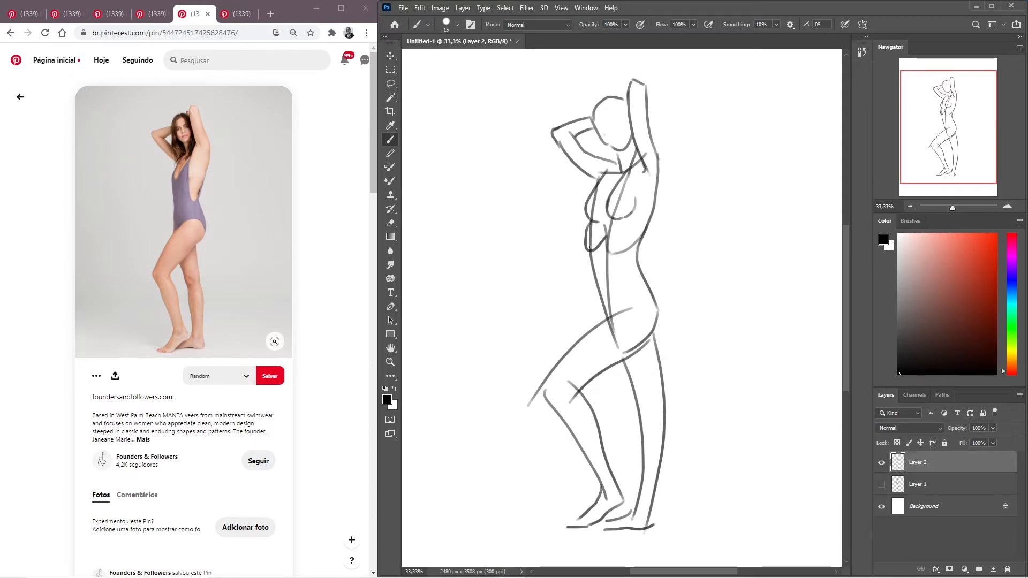
pyautogui.moveTo(588, 229); pyautogui.dragTo(605, 313)
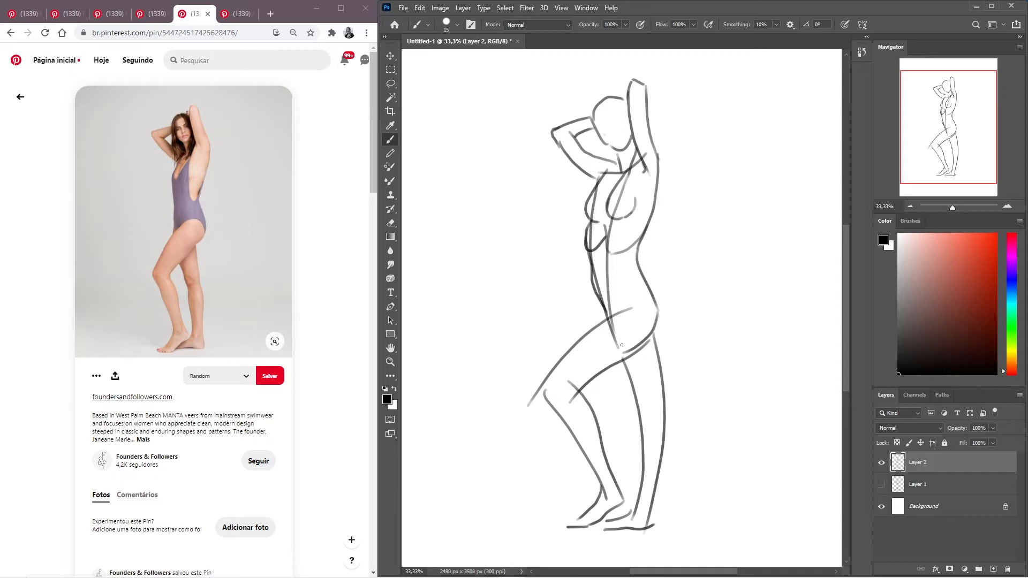
pyautogui.hotkey('ctrl', 'z')
pyautogui.moveTo(585, 242); pyautogui.dragTo(606, 314)
pyautogui.hotkey('ctrl', 'z')
pyautogui.moveTo(588, 228); pyautogui.dragTo(595, 281)
pyautogui.hotkey('ctrl', 'z')
pyautogui.moveTo(584, 230); pyautogui.dragTo(608, 317)
pyautogui.hotkey('ctrl', 'shift', 'h')
pyautogui.hotkey('ctrl', 'shift', 'h')
# - Undo the belly strokes and redraw the front rib cage curve below the breasts
pyautogui.moveTo(591, 223); pyautogui.dragTo(609, 258)
pyautogui.hotkey('ctrl', 'z')
pyautogui.moveTo(591, 222)
pyautogui.mouseDown()
pyautogui.moveTo(598, 251)
pyautogui.moveTo(613, 256)
pyautogui.moveTo(604, 241)
pyautogui.moveTo(621, 248)
pyautogui.moveTo(592, 225)
pyautogui.moveTo(589, 234)
pyautogui.moveTo(620, 250)
pyautogui.moveTo(608, 232)
pyautogui.moveTo(631, 252)
pyautogui.moveTo(591, 238)
pyautogui.mouseUp()
pyautogui.hotkey('ctrl', 'z')
pyautogui.hotkey('ctrl', 'z')
pyautogui.hotkey('ctrl', 'z')
pyautogui.hotkey('ctrl', 'z')
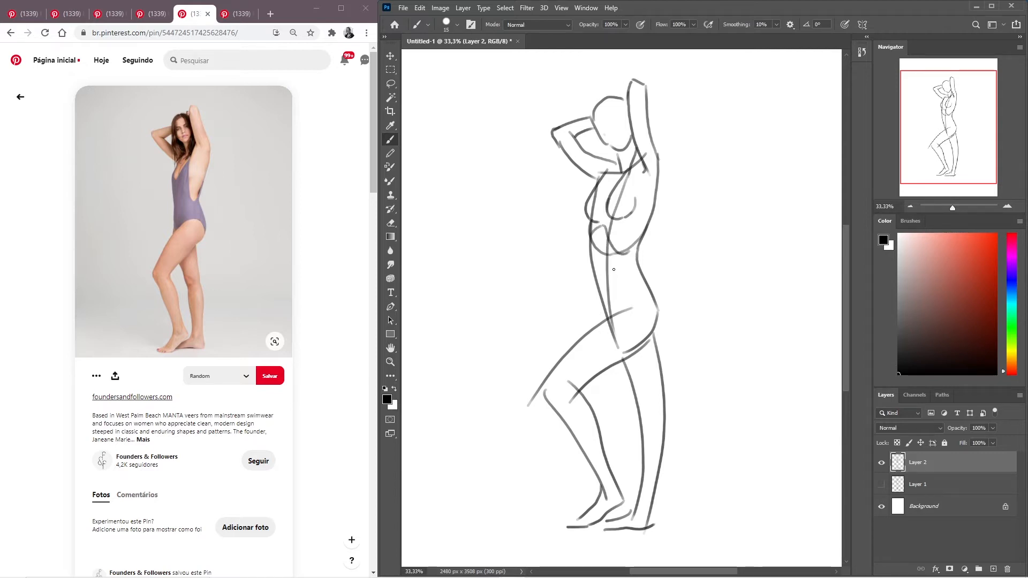
# - Draw the belly contour down to the groin and a rounded hip curve, and check the sketch in a mirrored view
pyautogui.moveTo(591, 245); pyautogui.dragTo(611, 322)
pyautogui.moveTo(654, 304)
pyautogui.mouseDown()
pyautogui.moveTo(630, 291)
pyautogui.moveTo(609, 314)
pyautogui.mouseUp()
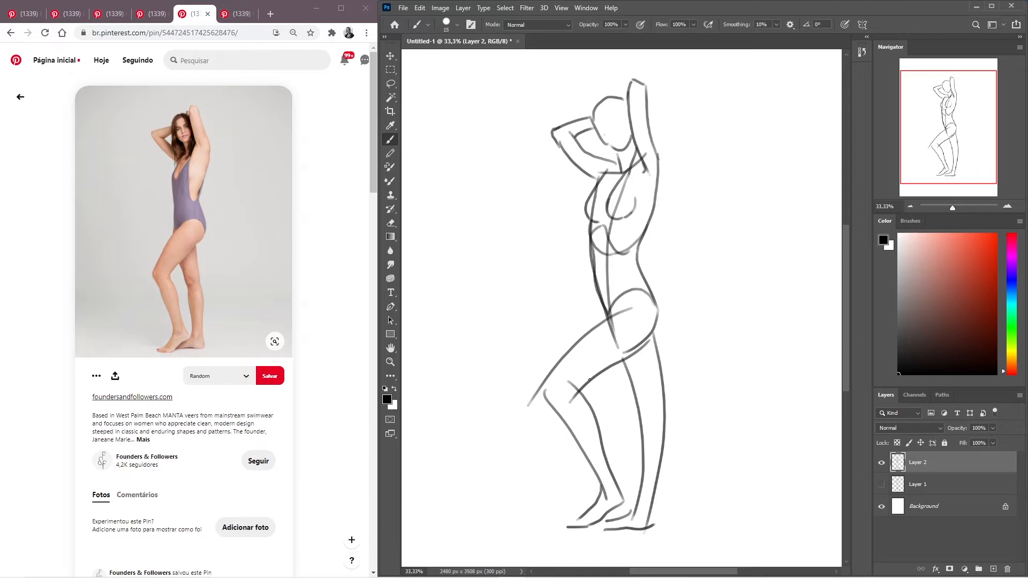
pyautogui.hotkey('ctrl', 'z')
pyautogui.moveTo(655, 305)
pyautogui.mouseDown()
pyautogui.moveTo(609, 329)
pyautogui.moveTo(603, 315)
pyautogui.moveTo(616, 347)
pyautogui.mouseUp()
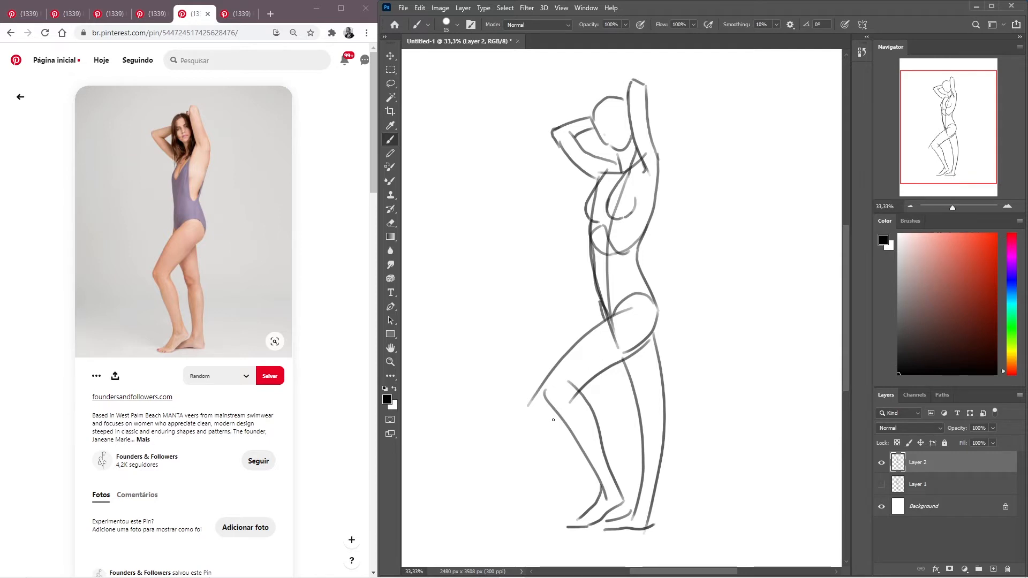
pyautogui.hotkey('ctrl', 'shift', 'h')
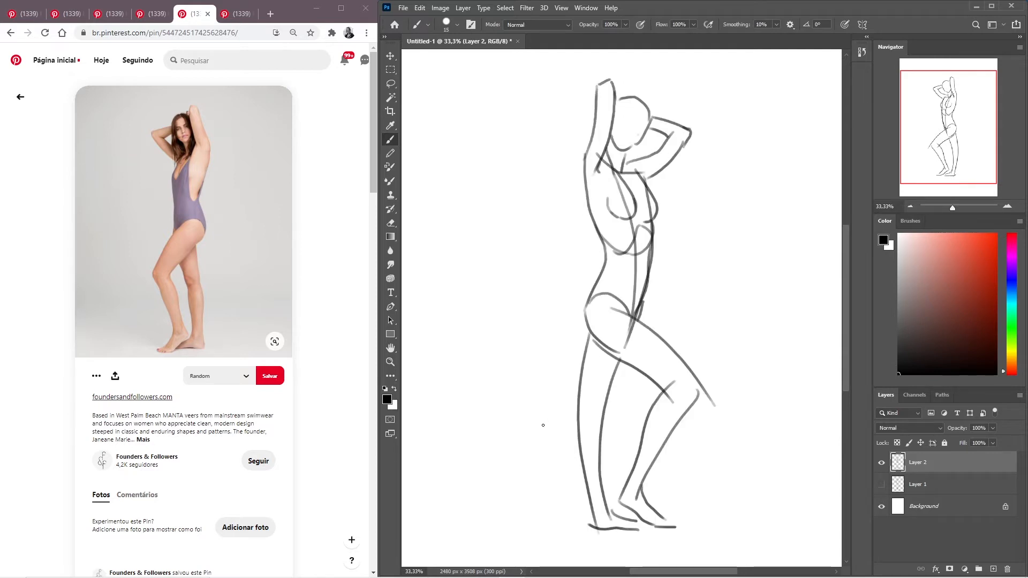
pyautogui.hotkey('ctrl', 'shift', 'h')
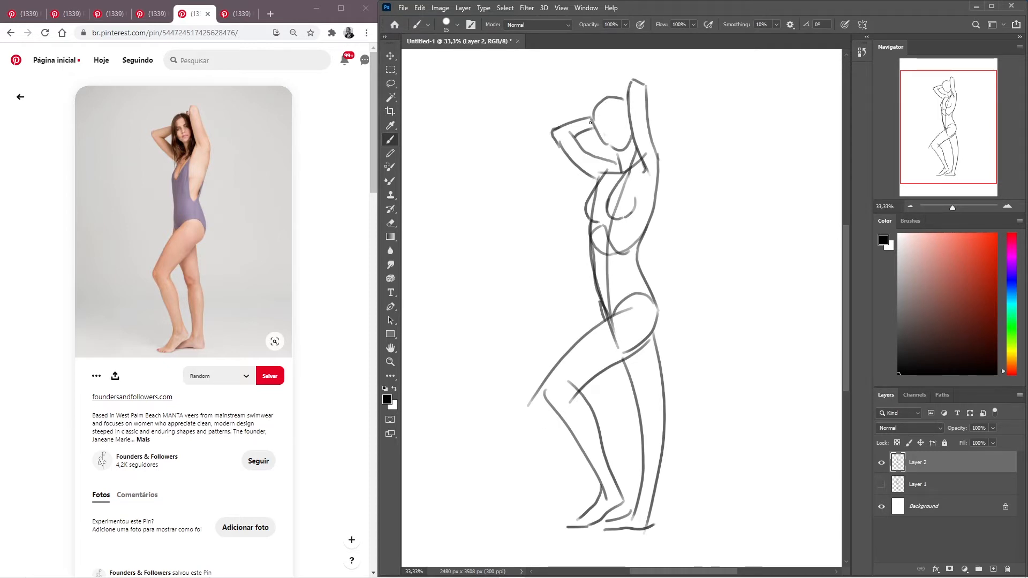
# - Draw the hair outline around the head from the crown down to the neck, undoing the strokes that miss
pyautogui.moveTo(587, 111)
pyautogui.mouseDown()
pyautogui.moveTo(604, 172)
pyautogui.moveTo(604, 149)
pyautogui.mouseUp()
pyautogui.hotkey('ctrl', 'z')
pyautogui.hotkey('ctrl', 'z')
pyautogui.moveTo(589, 108); pyautogui.dragTo(601, 171)
pyautogui.moveTo(590, 104)
pyautogui.mouseDown()
pyautogui.moveTo(602, 92)
pyautogui.moveTo(611, 99)
pyautogui.mouseUp()
pyautogui.moveTo(611, 89)
pyautogui.mouseDown()
pyautogui.moveTo(625, 107)
pyautogui.moveTo(629, 94)
pyautogui.mouseUp()
pyautogui.hotkey('ctrl', 'z')
pyautogui.hotkey('ctrl', 'z')
pyautogui.moveTo(613, 97)
pyautogui.mouseDown()
pyautogui.moveTo(632, 141)
pyautogui.moveTo(623, 190)
pyautogui.mouseUp()
pyautogui.hotkey('ctrl', 'z')
pyautogui.hotkey('ctrl', 'z')
pyautogui.hotkey('ctrl', 'z')
pyautogui.hotkey('ctrl', 'z')
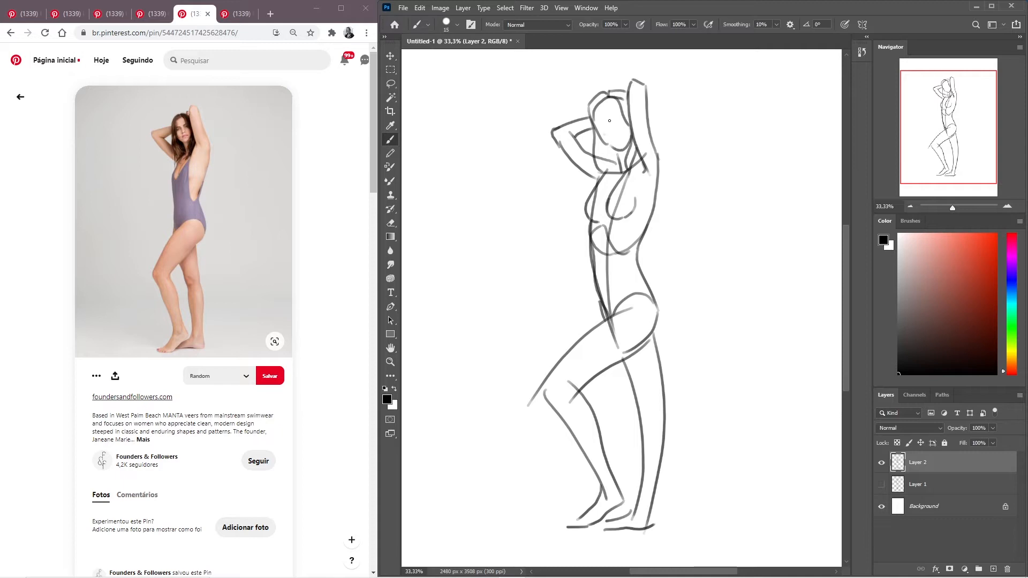
# - Sketch simple facial features on the head, with brows, eyes, nose and mouth, undoing the first nose stroke
pyautogui.moveTo(610, 121); pyautogui.dragTo(615, 129)
pyautogui.hotkey('ctrl', 'z')
pyautogui.moveTo(599, 127); pyautogui.dragTo(607, 121)
# - Redraw the outer contour of the raised arm down past the shoulder until it bulges outward at the upper back
pyautogui.moveTo(646, 99); pyautogui.dragTo(665, 183)
pyautogui.hotkey('ctrl', 'z')
pyautogui.moveTo(645, 99); pyautogui.dragTo(656, 188)
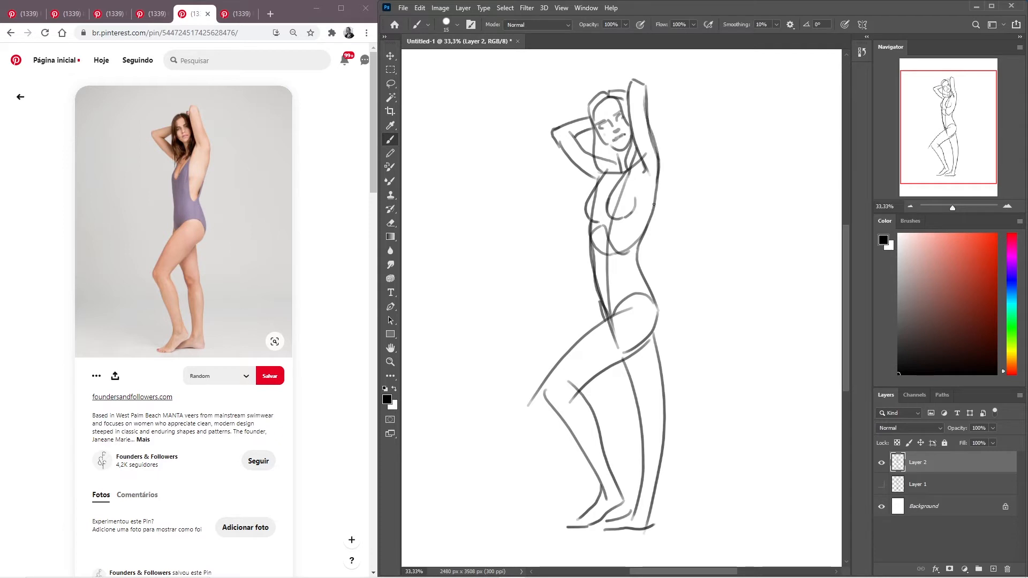
pyautogui.hotkey('ctrl', 'z')
pyautogui.moveTo(648, 125)
pyautogui.mouseDown()
pyautogui.moveTo(664, 177)
pyautogui.moveTo(653, 207)
pyautogui.mouseUp()
pyautogui.hotkey('ctrl', 'z')
pyautogui.moveTo(647, 125); pyautogui.dragTo(662, 194)
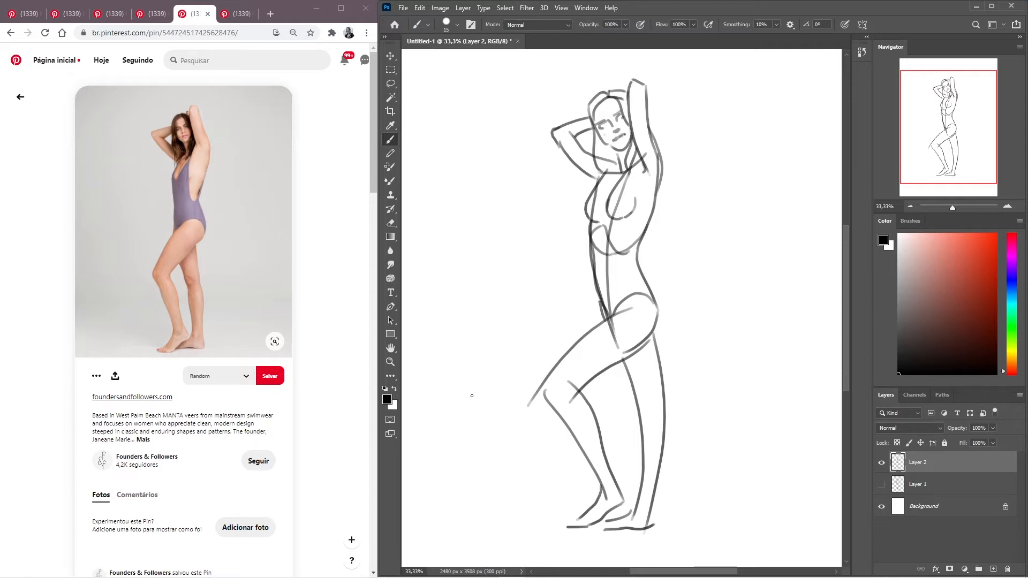
# - Check the sketch in a mirrored view and add a fuller contour from the waist around the buttock
pyautogui.hotkey('ctrl', 'shift', 'h')
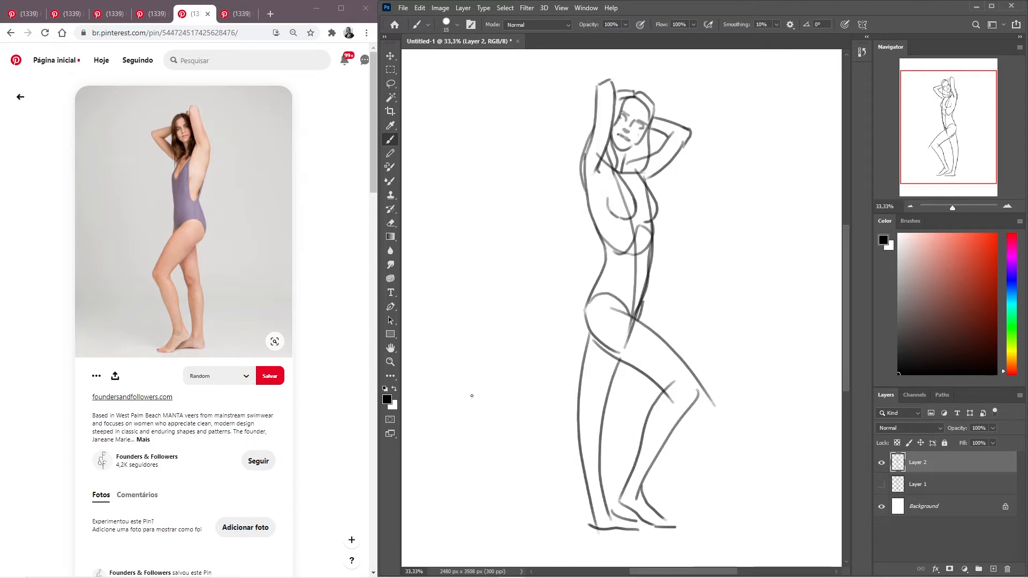
pyautogui.hotkey('ctrl', 'shift', 'h')
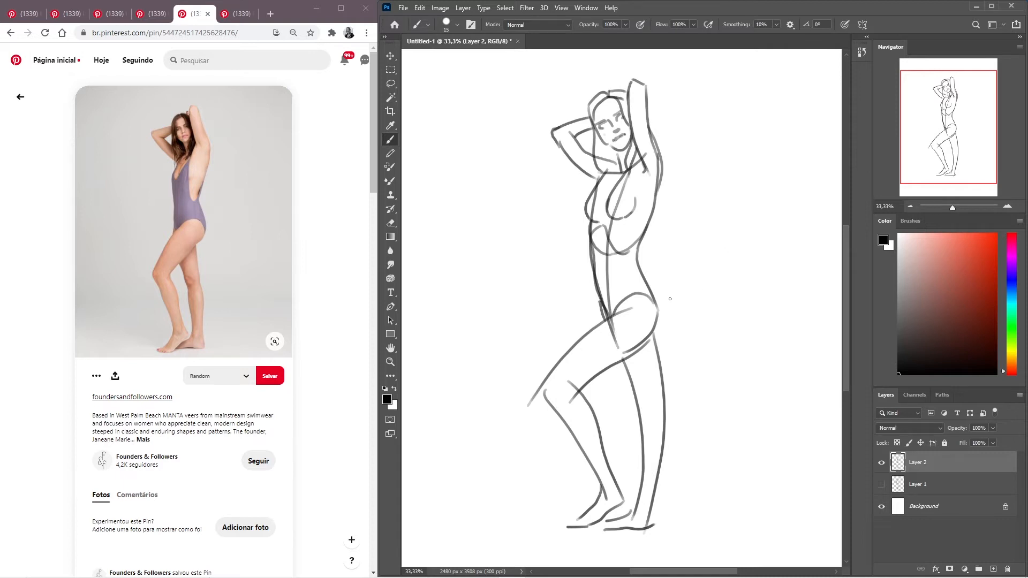
pyautogui.hotkey('ctrl', 'shift', 'h')
pyautogui.moveTo(605, 255)
pyautogui.mouseDown()
pyautogui.moveTo(582, 327)
pyautogui.moveTo(611, 354)
pyautogui.mouseUp()
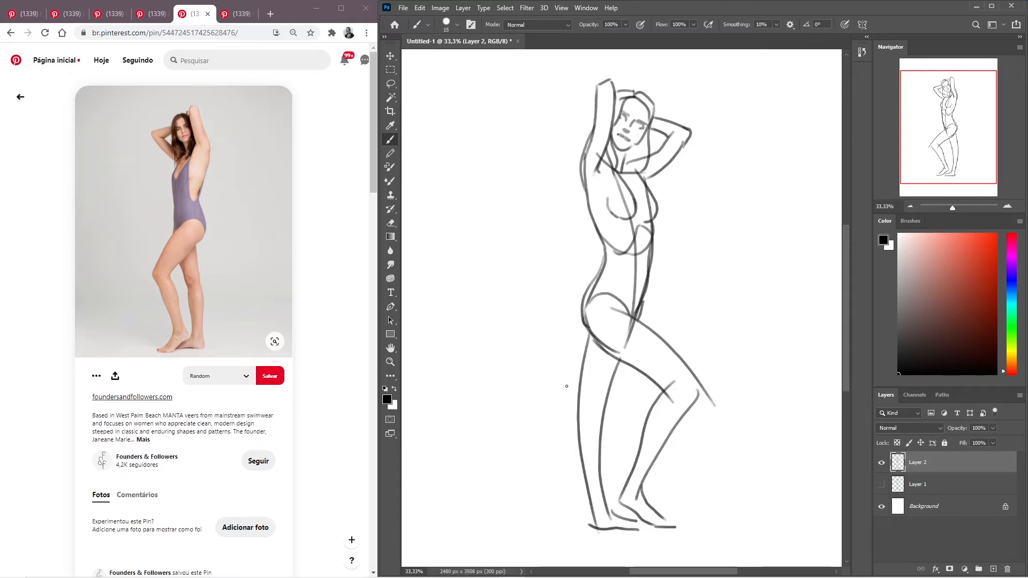
pyautogui.hotkey('ctrl', 'shift', 'h')
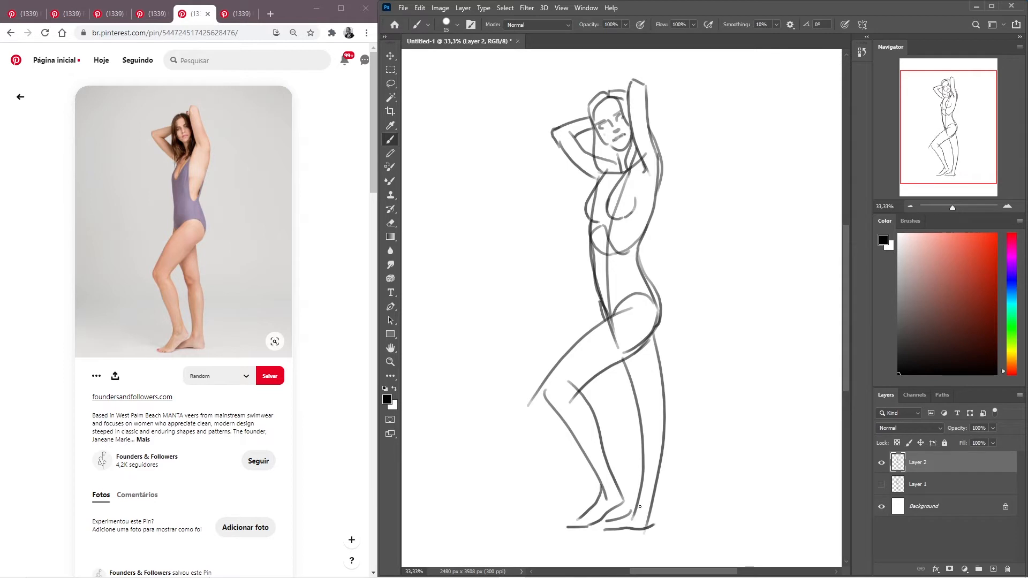
pyautogui.moveTo(652, 497); pyautogui.dragTo(639, 513)
pyautogui.hotkey('ctrl', 'h')
pyautogui.hotkey('ctrl', 'h')
# - Open the related "Corset Leotard" pin in a new browser tab, and go back to the previous pin's suggestions
pyautogui.scroll(-1, 317, 267)
pyautogui.scroll(-5, 317, 267)
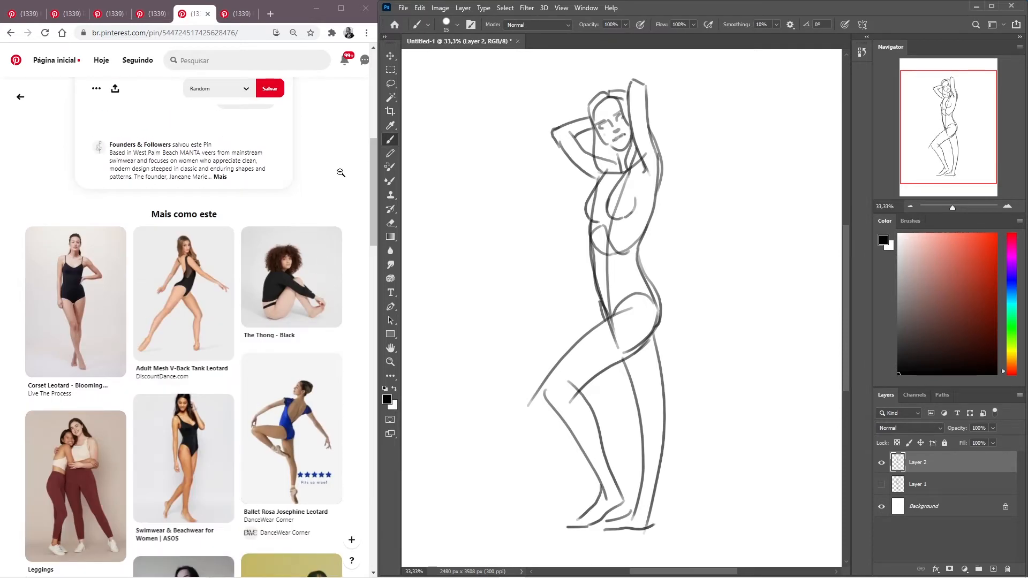
pyautogui.scroll(-2, 341, 173)
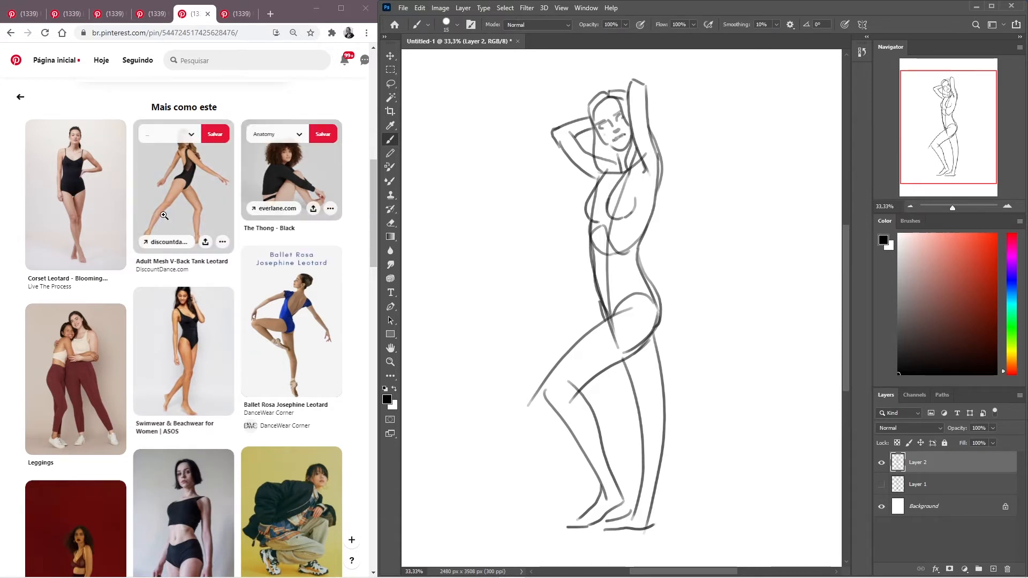
pyautogui.middleClick(93, 202)
pyautogui.scroll(-6, 276, 288)
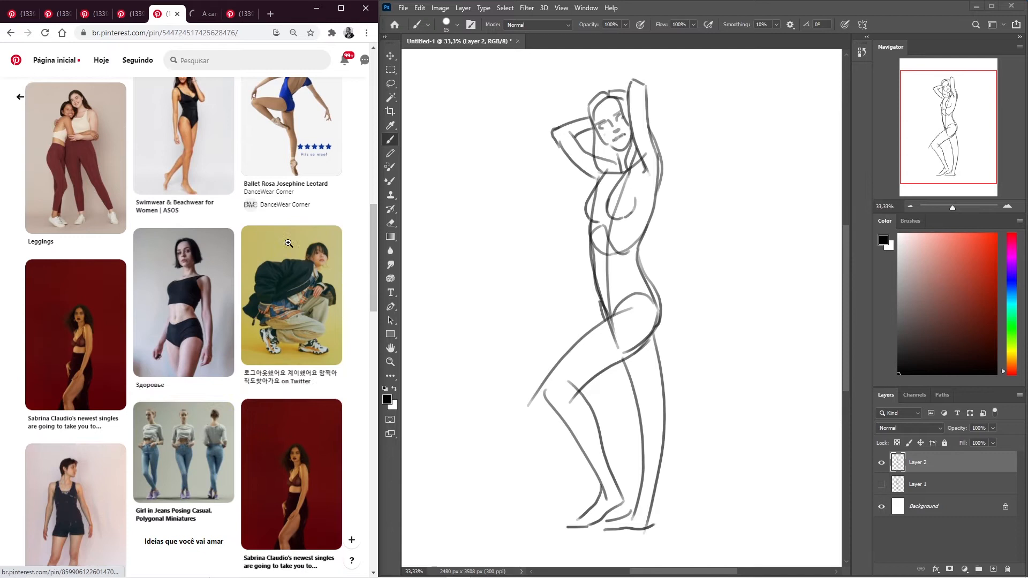
pyautogui.scroll(15, 273, 290)
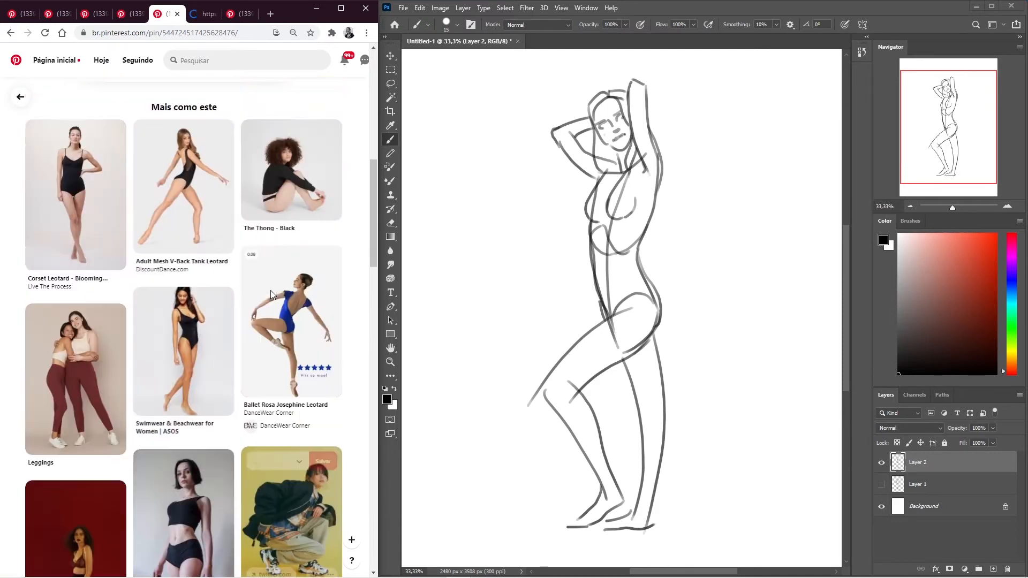
pyautogui.click(11, 33)
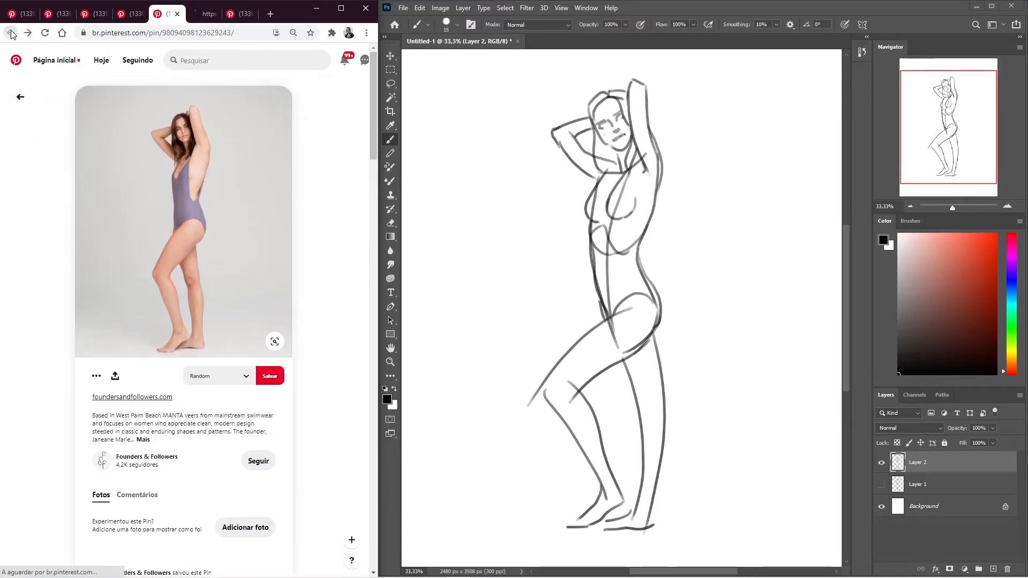
pyautogui.scroll(-10, 313, 240)
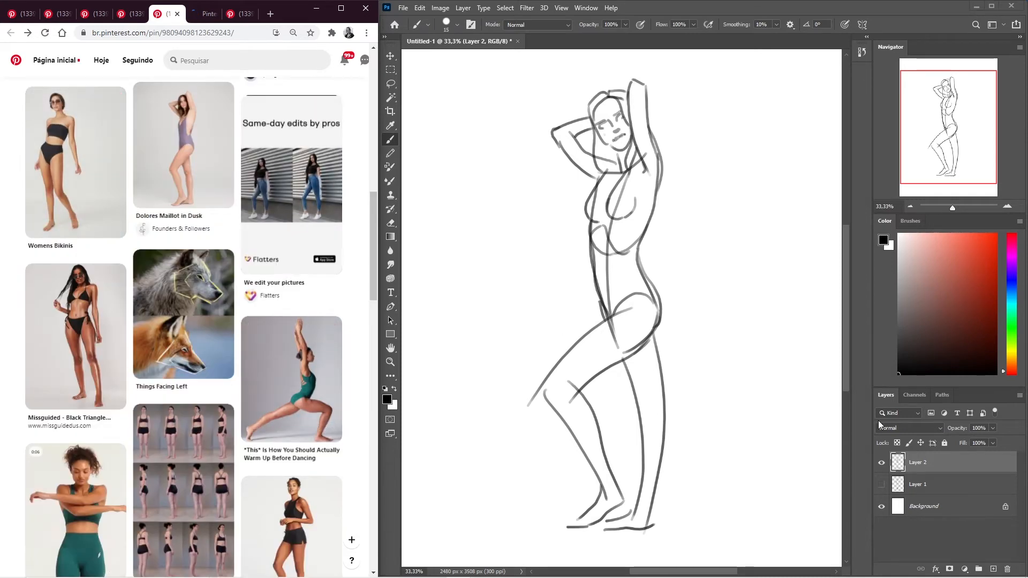
# - Hide the raised-arms sketch layer, compare it briefly with the Layer 1 figure, and create a new empty layer
pyautogui.click(882, 464)
pyautogui.click(881, 464)
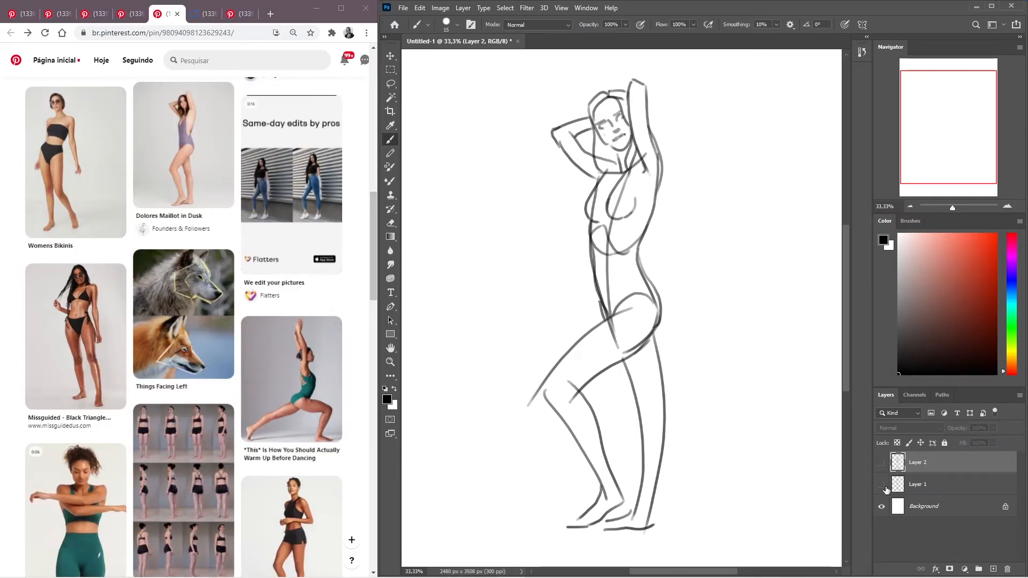
pyautogui.click(882, 486)
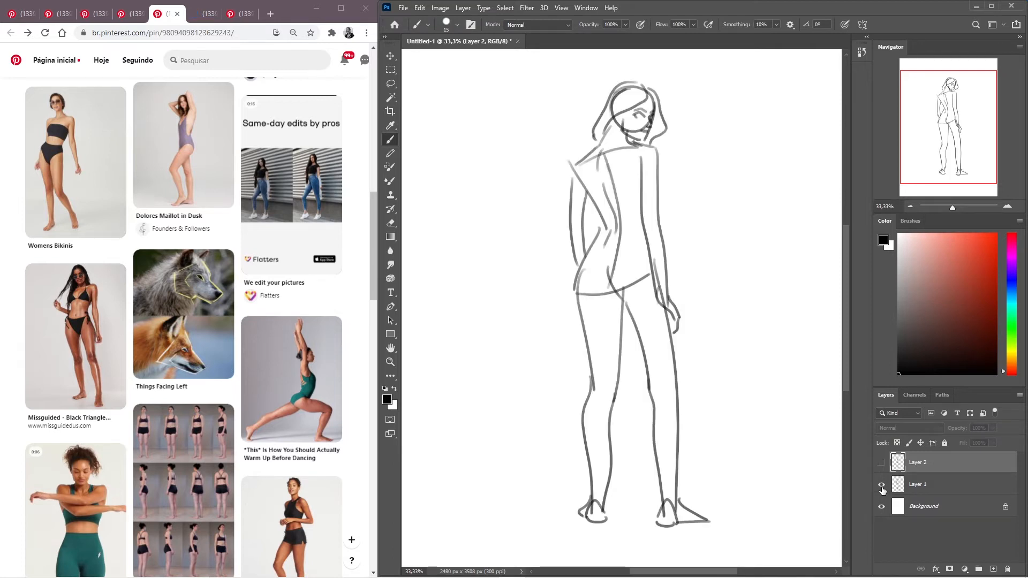
pyautogui.click(882, 486)
pyautogui.click(882, 464)
pyautogui.click(882, 464)
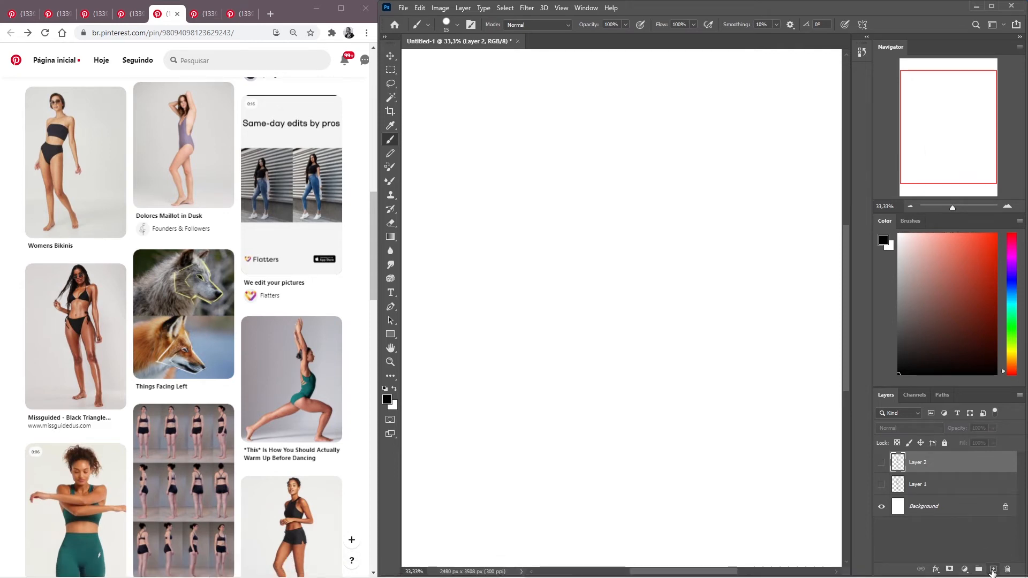
pyautogui.click(993, 569)
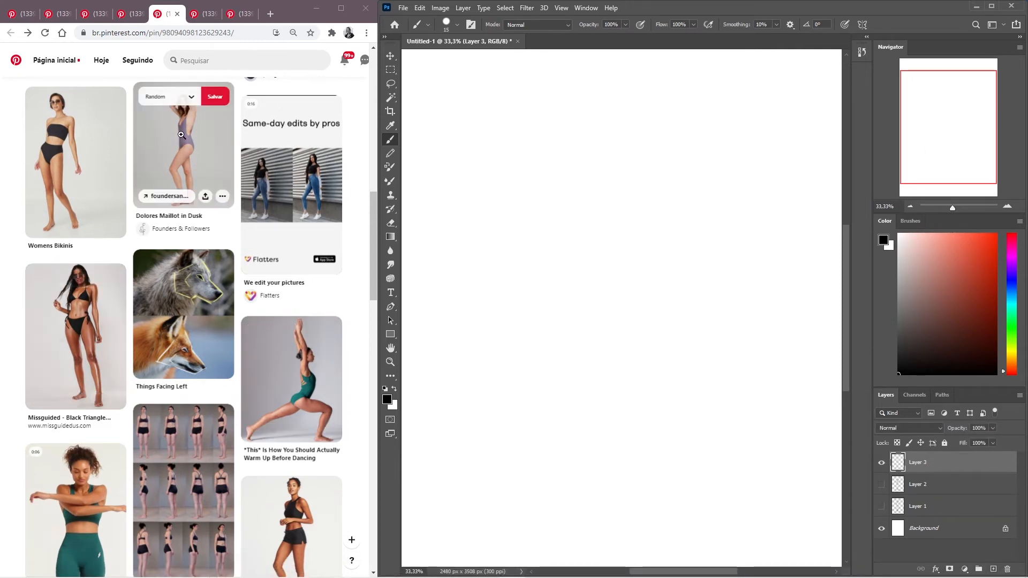
# - Look through the related pins of the blue swimsuit back-view pose for another reference
pyautogui.scroll(5, 277, 129)
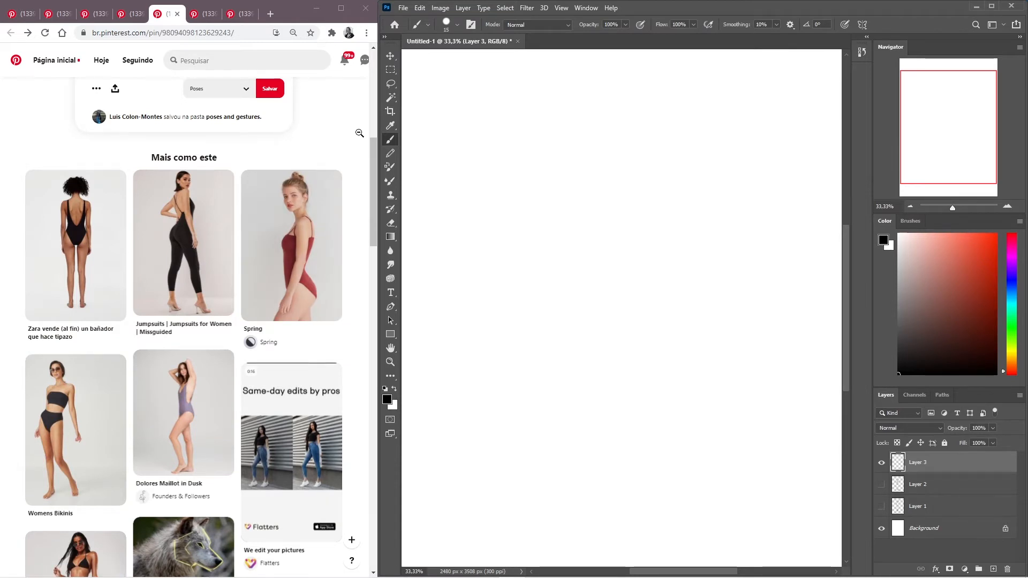
pyautogui.scroll(-8, 359, 133)
pyautogui.scroll(-5, 361, 149)
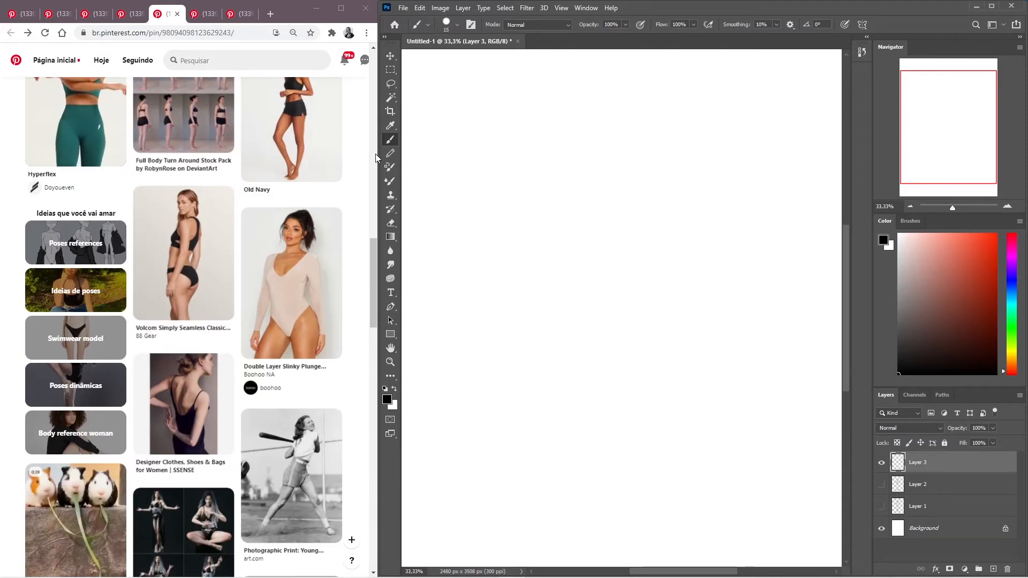
pyautogui.scroll(-6, 376, 157)
pyautogui.scroll(-4, 377, 156)
pyautogui.scroll(6, 377, 156)
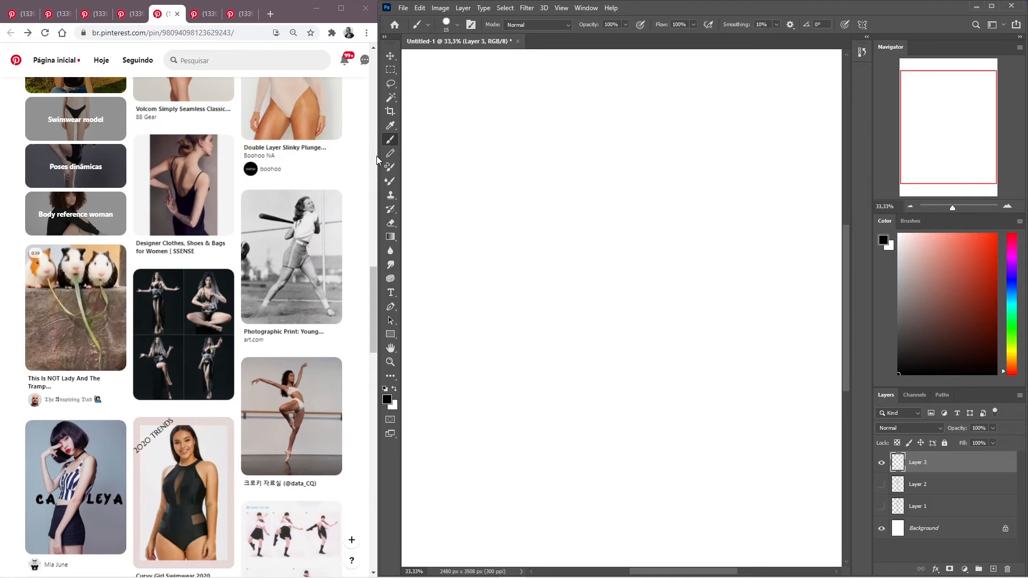
pyautogui.scroll(20, 377, 156)
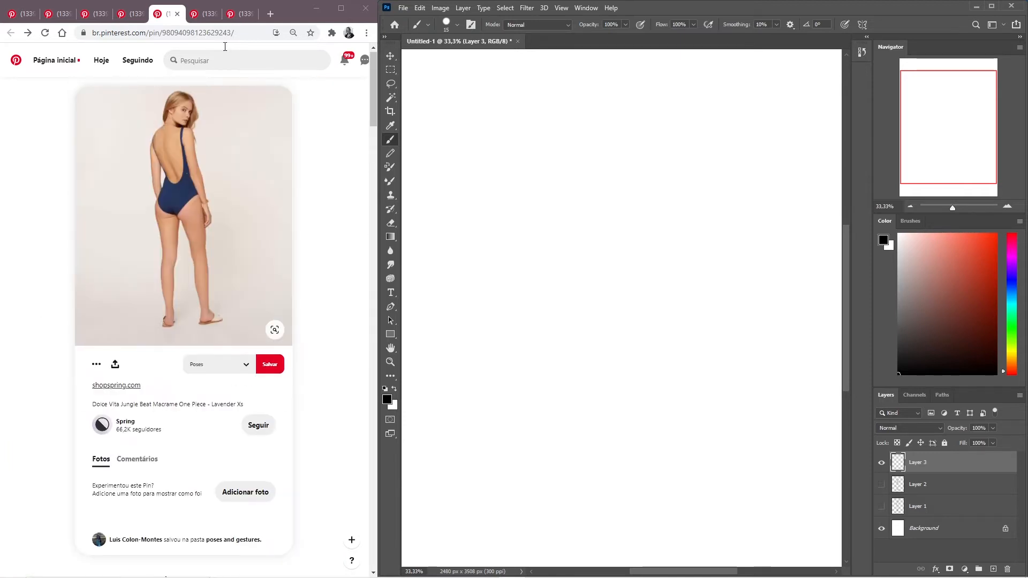
# - Show the corset leotard pin with the crossed-leg standing pose as the reference and return to the drawing
pyautogui.click(204, 13)
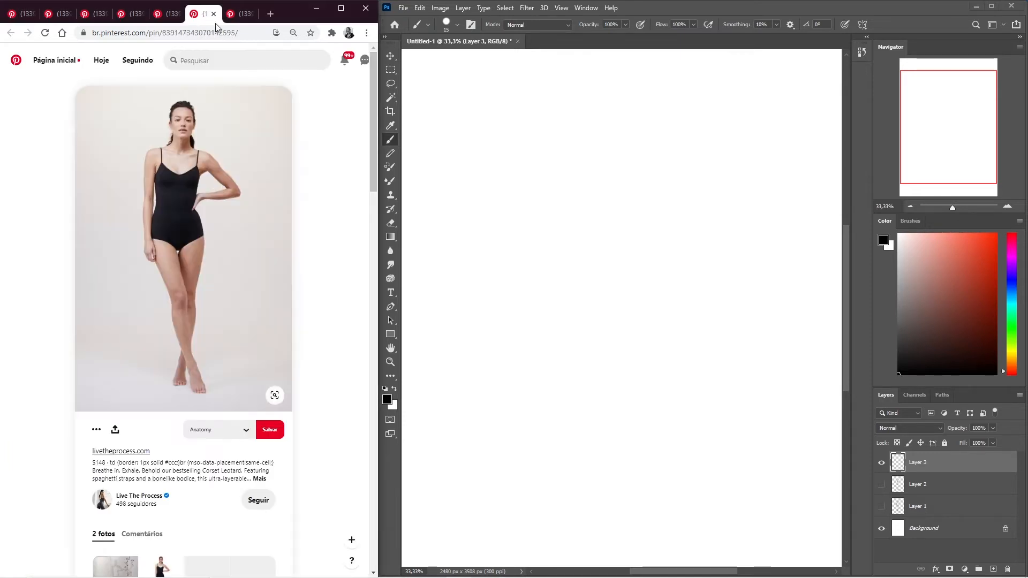
pyautogui.scroll(-5, 325, 212)
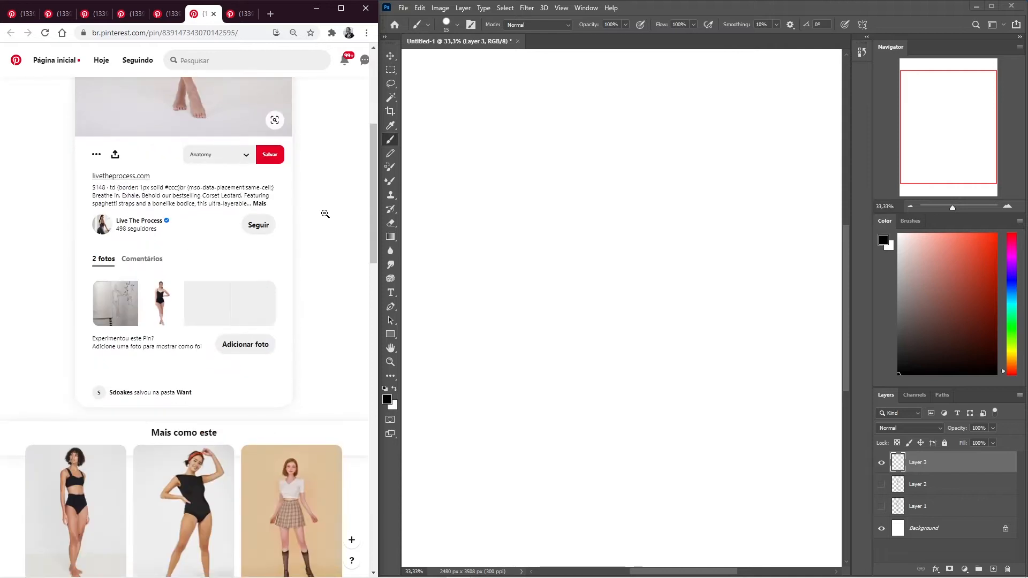
pyautogui.scroll(-6, 325, 215)
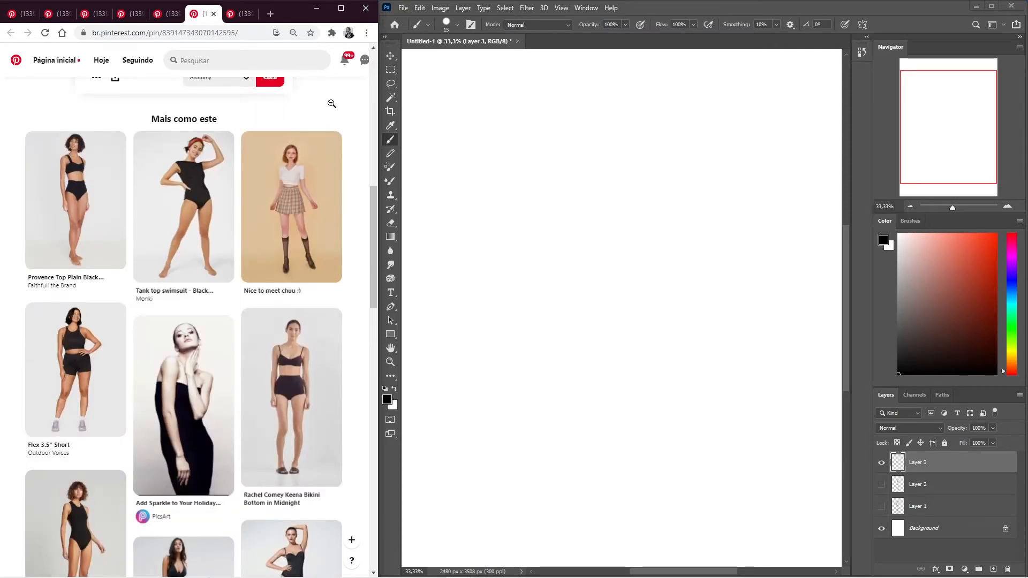
pyautogui.scroll(10, 332, 103)
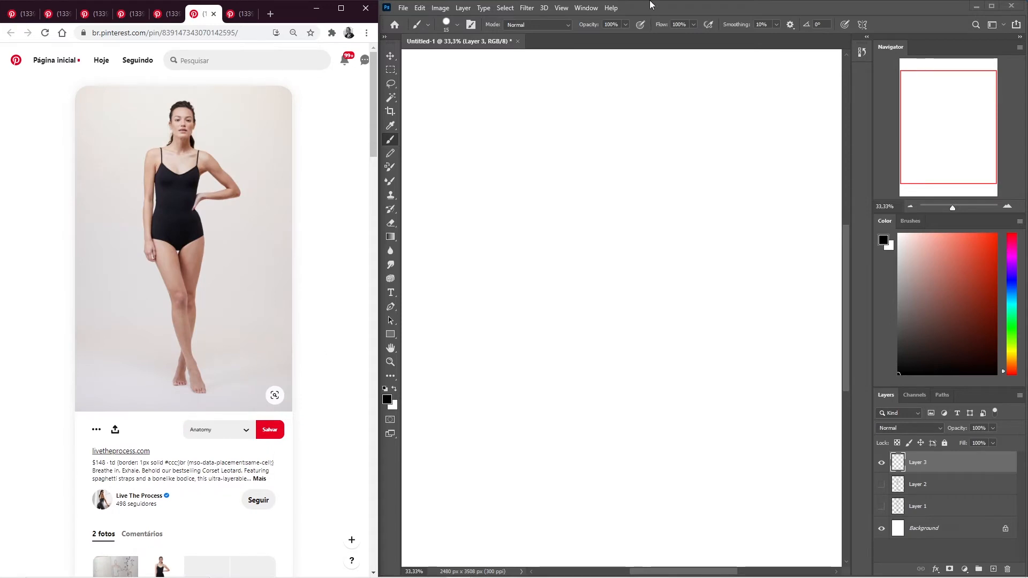
pyautogui.click(679, 7)
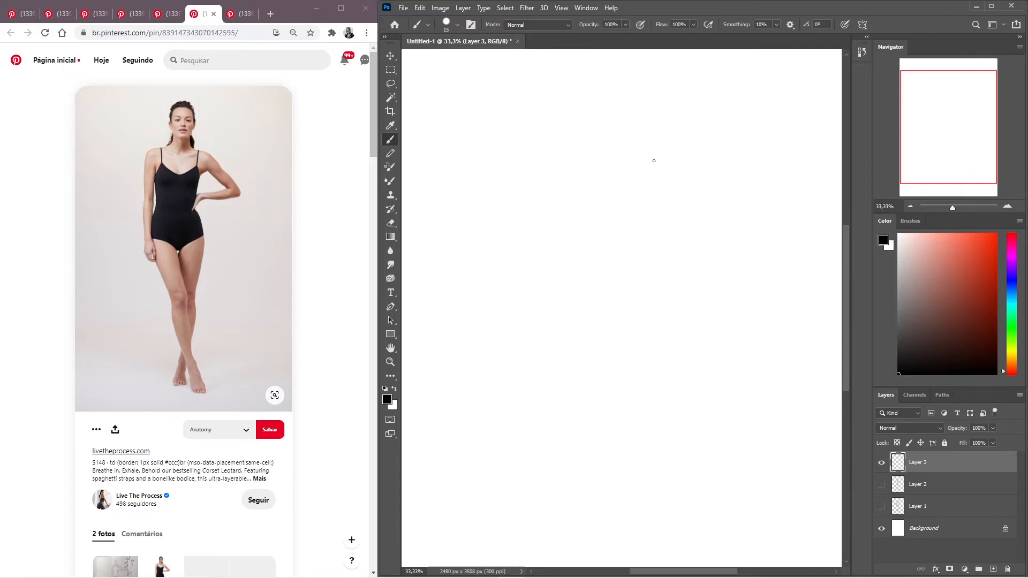
# - Sketch the torso with a shoulder line, curved centre line, waist and hip contours and hip line, plus two groin curves
pyautogui.moveTo(647, 142); pyautogui.dragTo(572, 139)
pyautogui.moveTo(613, 147); pyautogui.dragTo(624, 306)
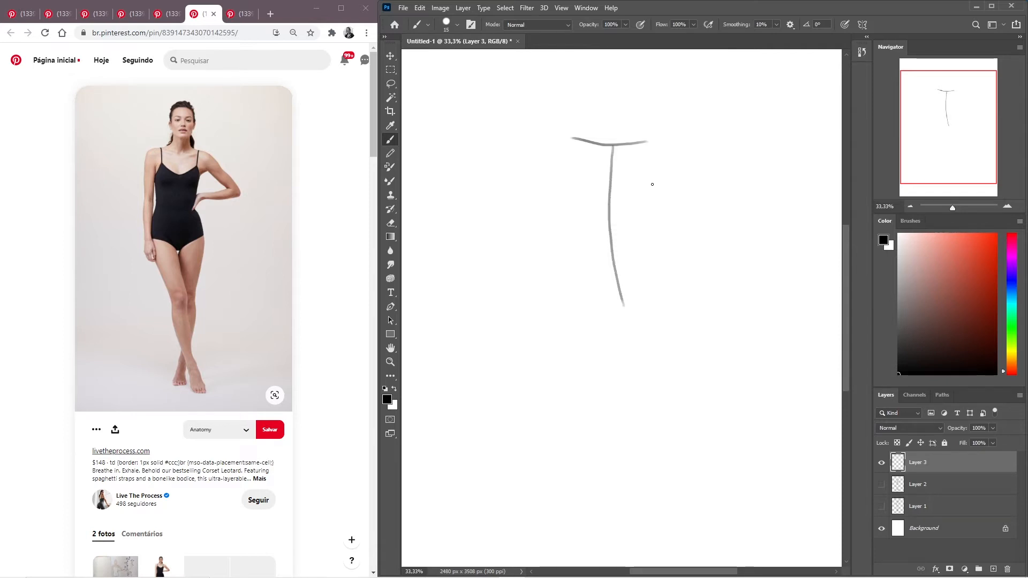
pyautogui.moveTo(647, 142)
pyautogui.mouseDown()
pyautogui.moveTo(633, 211)
pyautogui.moveTo(655, 270)
pyautogui.moveTo(655, 318)
pyautogui.moveTo(645, 295)
pyautogui.moveTo(605, 305)
pyautogui.moveTo(576, 298)
pyautogui.mouseUp()
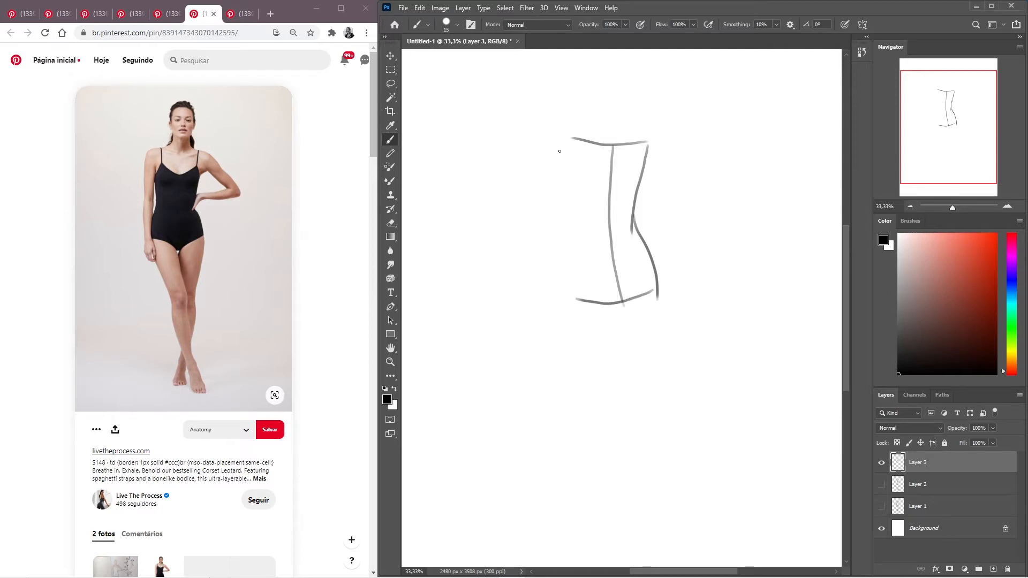
pyautogui.moveTo(568, 142)
pyautogui.mouseDown()
pyautogui.moveTo(594, 242)
pyautogui.moveTo(576, 259)
pyautogui.moveTo(577, 300)
pyautogui.mouseUp()
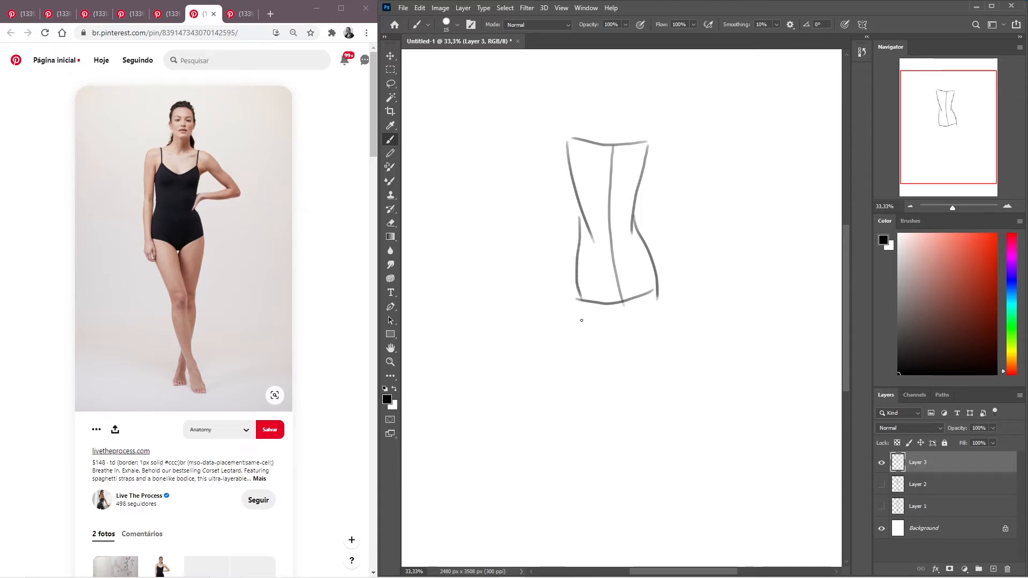
pyautogui.moveTo(579, 251); pyautogui.dragTo(619, 316)
pyautogui.moveTo(638, 242); pyautogui.dragTo(633, 317)
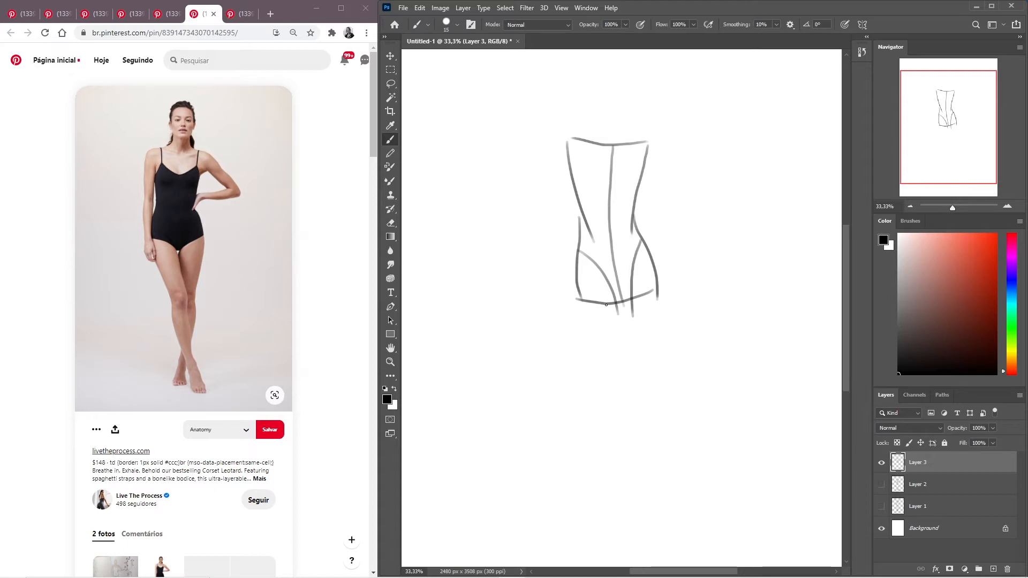
# - Draw the inner and outer contours of the front crossing leg from the hip down to the ankle
pyautogui.moveTo(610, 287); pyautogui.dragTo(628, 351)
pyautogui.hotkey('ctrl', 'z')
pyautogui.moveTo(615, 283); pyautogui.dragTo(643, 402)
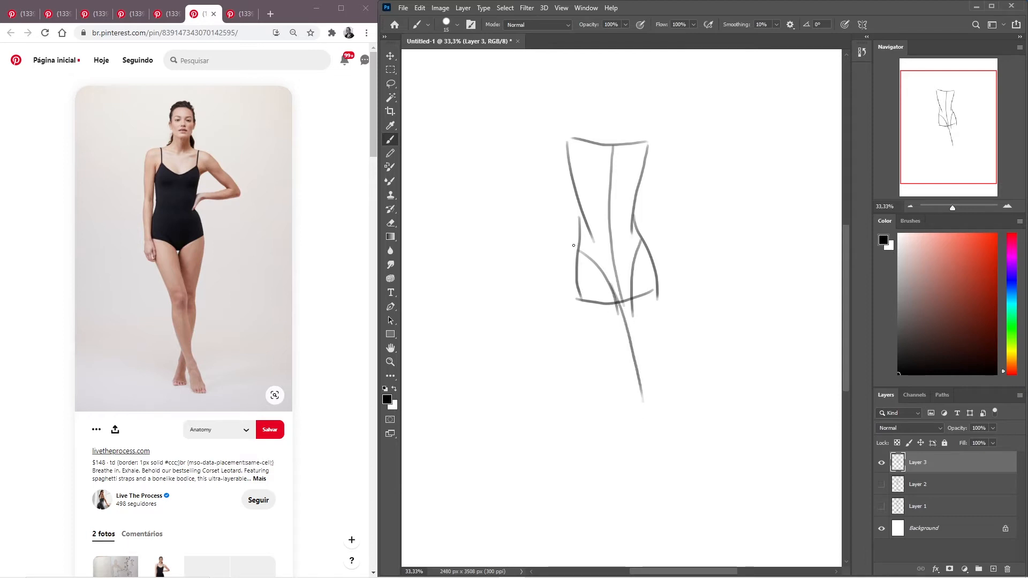
pyautogui.moveTo(576, 237)
pyautogui.mouseDown()
pyautogui.moveTo(579, 307)
pyautogui.moveTo(666, 522)
pyautogui.mouseUp()
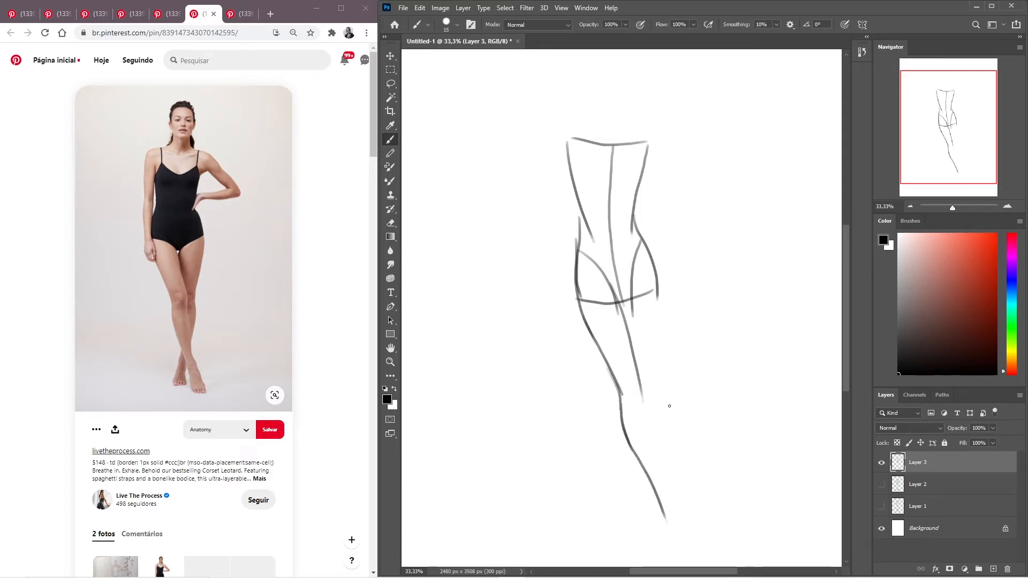
pyautogui.moveTo(641, 389); pyautogui.dragTo(674, 495)
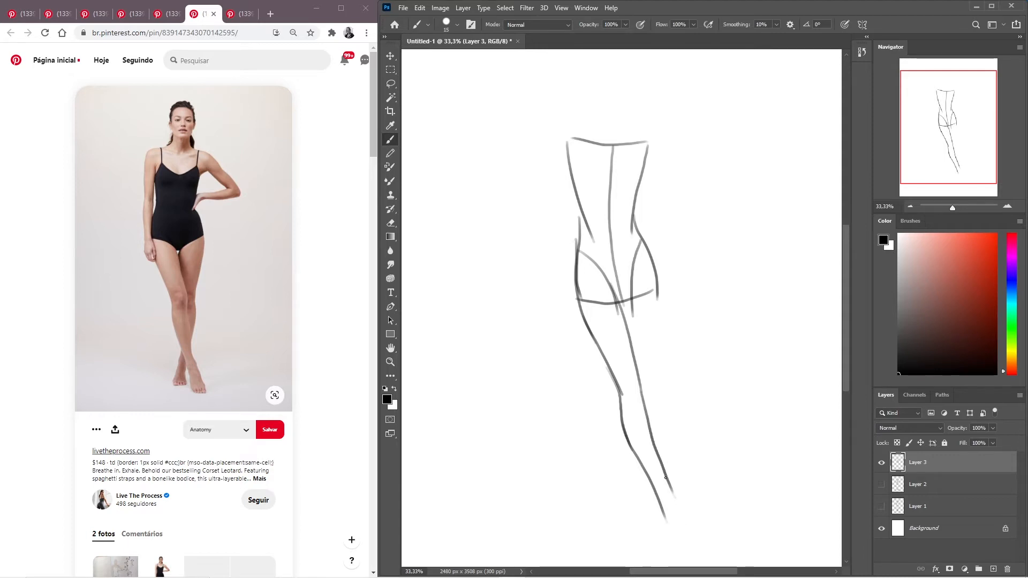
# - Draw the front leg's pointed foot below the ankle, undoing and redrawing its side contour
pyautogui.moveTo(663, 508)
pyautogui.mouseDown()
pyautogui.moveTo(672, 496)
pyautogui.moveTo(683, 510)
pyautogui.mouseUp()
pyautogui.hotkey('ctrl', 'z')
pyautogui.moveTo(664, 509)
pyautogui.mouseDown()
pyautogui.moveTo(678, 505)
pyautogui.moveTo(703, 548)
pyautogui.moveTo(679, 553)
pyautogui.mouseUp()
pyautogui.moveTo(665, 513); pyautogui.dragTo(681, 553)
pyautogui.hotkey('ctrl', 'z')
pyautogui.moveTo(664, 512); pyautogui.dragTo(678, 553)
# - Draw the back leg's outer contour from hip to calf, plus its ankle and forward-facing foot behind the front leg
pyautogui.moveTo(643, 238)
pyautogui.mouseDown()
pyautogui.moveTo(662, 310)
pyautogui.moveTo(648, 432)
pyautogui.mouseUp()
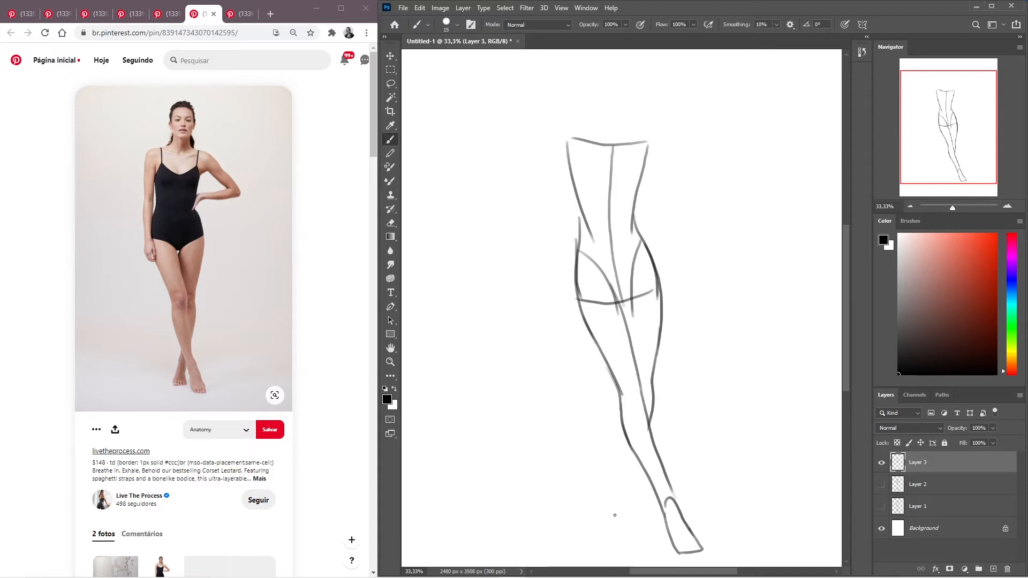
pyautogui.moveTo(648, 475)
pyautogui.mouseDown()
pyautogui.moveTo(652, 533)
pyautogui.moveTo(643, 489)
pyautogui.moveTo(633, 506)
pyautogui.mouseUp()
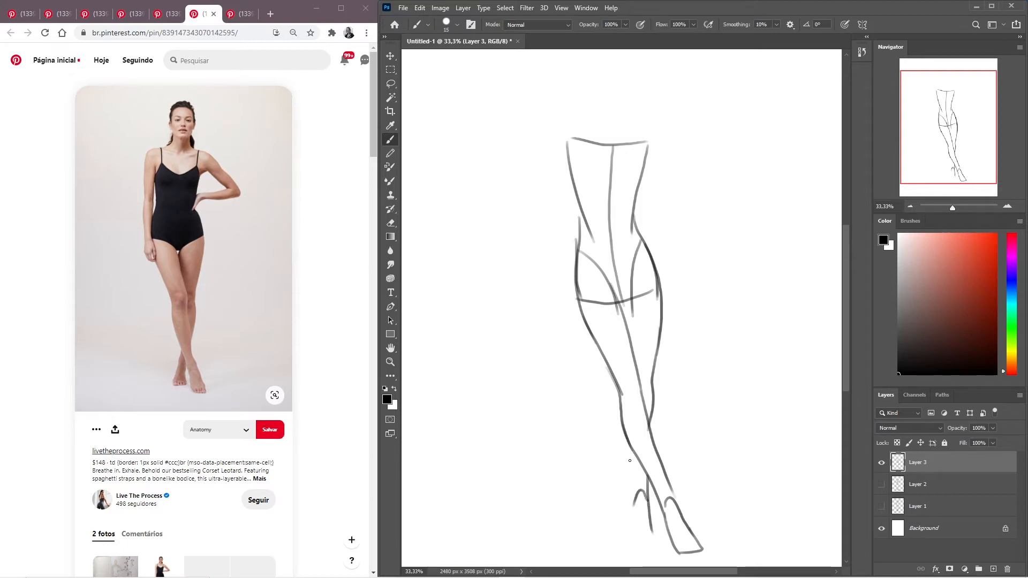
pyautogui.hotkey('ctrl', 'z')
pyautogui.moveTo(632, 505); pyautogui.dragTo(644, 503)
pyautogui.hotkey('ctrl', 'z')
pyautogui.moveTo(635, 456); pyautogui.dragTo(630, 509)
pyautogui.moveTo(633, 509)
pyautogui.mouseDown()
pyautogui.moveTo(629, 539)
pyautogui.moveTo(654, 535)
pyautogui.moveTo(627, 541)
pyautogui.mouseUp()
pyautogui.moveTo(576, 576)
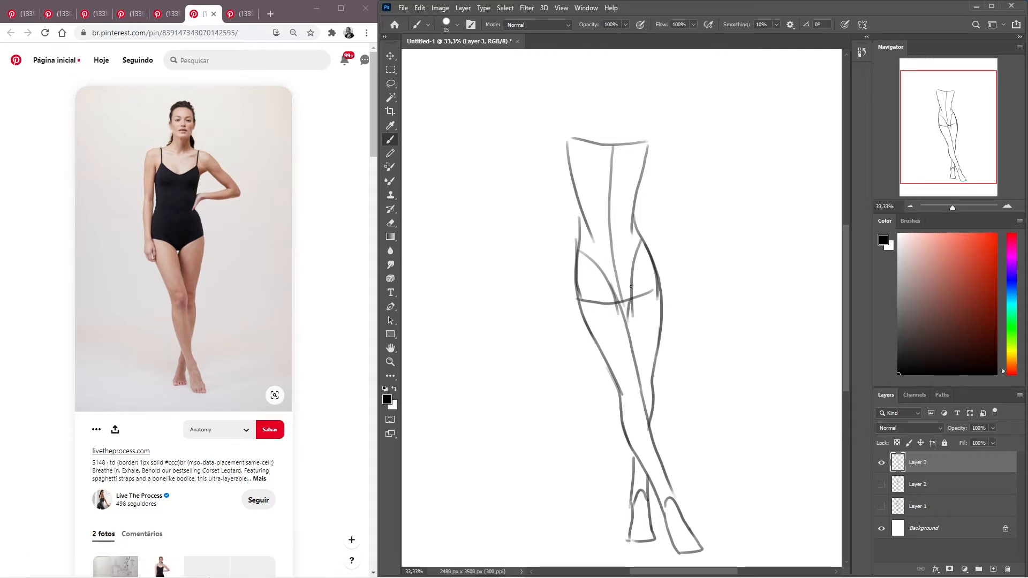
# - Strengthen the back leg's inner thigh line at the groin and undo the extra stroke along the shin
pyautogui.moveTo(638, 242); pyautogui.dragTo(631, 334)
pyautogui.moveTo(637, 375); pyautogui.dragTo(674, 507)
pyautogui.hotkey('ctrl', 'z')
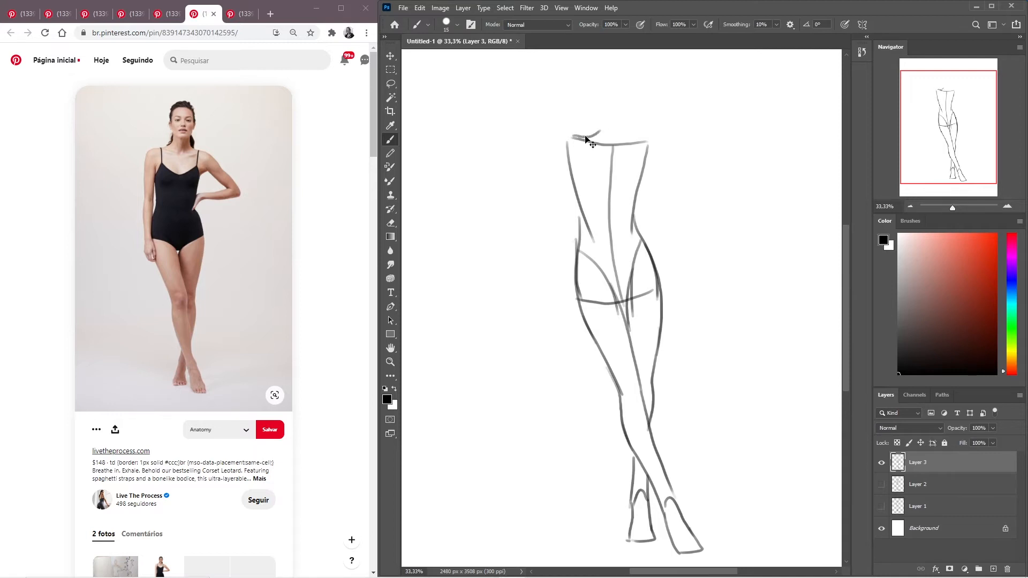
# - Draw the neck curving into the shoulder line and an oval head above it, redoing strokes until they fit
pyautogui.moveTo(567, 137)
pyautogui.mouseDown()
pyautogui.moveTo(594, 111)
pyautogui.moveTo(592, 136)
pyautogui.moveTo(640, 140)
pyautogui.moveTo(621, 121)
pyautogui.mouseUp()
pyautogui.hotkey('ctrl', 'z')
pyautogui.moveTo(628, 84)
pyautogui.mouseDown()
pyautogui.moveTo(611, 125)
pyautogui.moveTo(598, 113)
pyautogui.moveTo(596, 82)
pyautogui.moveTo(626, 83)
pyautogui.moveTo(608, 73)
pyautogui.moveTo(629, 91)
pyautogui.moveTo(600, 75)
pyautogui.moveTo(624, 78)
pyautogui.moveTo(628, 90)
pyautogui.moveTo(594, 110)
pyautogui.mouseUp()
pyautogui.hotkey('ctrl', 'z')
pyautogui.hotkey('ctrl', 'z')
pyautogui.hotkey('ctrl', 'z')
pyautogui.moveTo(604, 75); pyautogui.dragTo(598, 126)
pyautogui.hotkey('ctrl', 'z')
pyautogui.moveTo(594, 80); pyautogui.dragTo(603, 122)
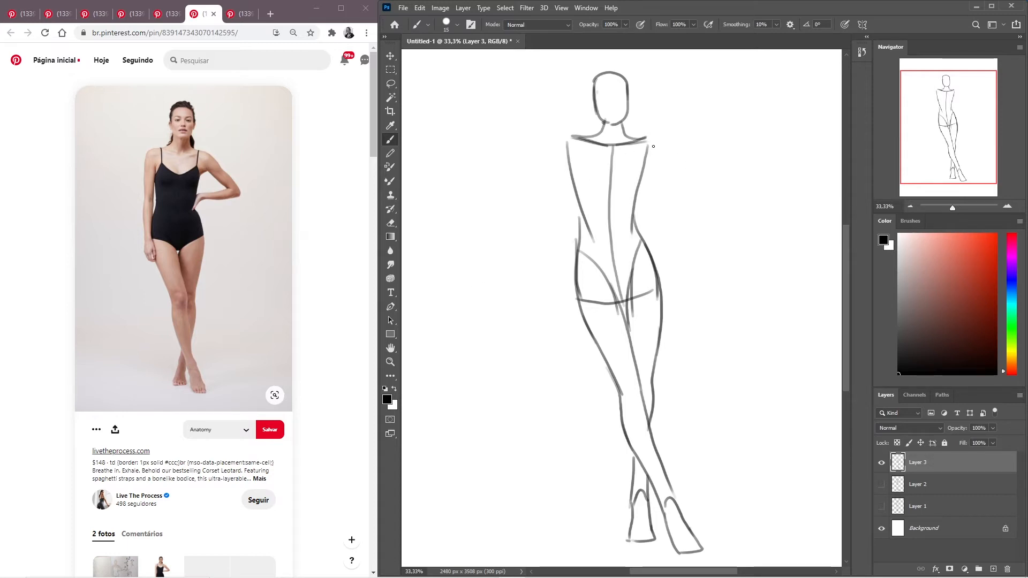
# - Draw the bent arm from the shoulder out to the elbow and back to the waist, with the hand resting on the hip
pyautogui.moveTo(649, 142); pyautogui.dragTo(703, 200)
pyautogui.hotkey('ctrl', 'z')
pyautogui.moveTo(652, 141); pyautogui.dragTo(699, 193)
pyautogui.moveTo(647, 157); pyautogui.dragTo(686, 200)
pyautogui.hotkey('ctrl', 'z')
pyautogui.moveTo(647, 159)
pyautogui.mouseDown()
pyautogui.moveTo(695, 217)
pyautogui.moveTo(680, 194)
pyautogui.moveTo(634, 211)
pyautogui.mouseUp()
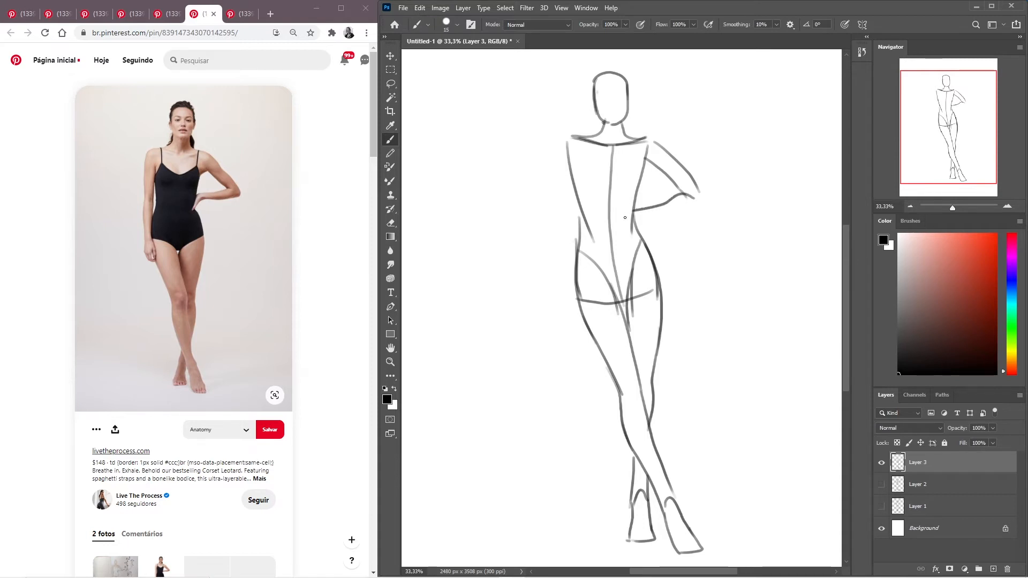
pyautogui.moveTo(645, 218)
pyautogui.mouseDown()
pyautogui.moveTo(704, 205)
pyautogui.moveTo(703, 195)
pyautogui.moveTo(702, 206)
pyautogui.mouseUp()
pyautogui.moveTo(649, 207); pyautogui.dragTo(629, 215)
pyautogui.moveTo(642, 218); pyautogui.dragTo(632, 244)
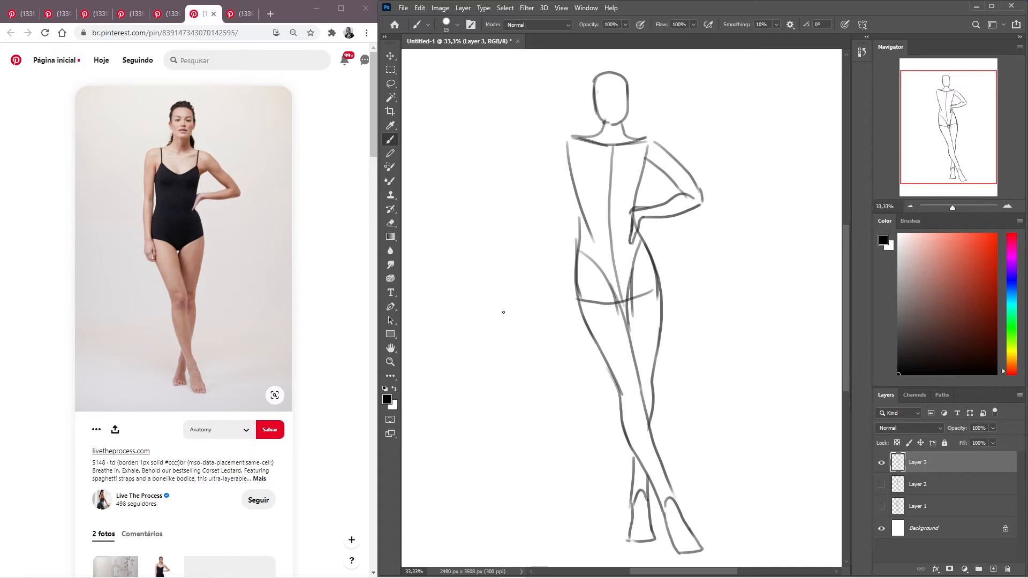
# - Draw the rounded opposite shoulder and the outer and inner contours of the straight arm hanging beside the torso
pyautogui.moveTo(574, 139)
pyautogui.mouseDown()
pyautogui.moveTo(556, 152)
pyautogui.moveTo(554, 142)
pyautogui.mouseUp()
pyautogui.hotkey('ctrl', 'z')
pyautogui.hotkey('ctrl', 'z')
pyautogui.hotkey('ctrl', 'z')
pyautogui.moveTo(572, 137)
pyautogui.mouseDown()
pyautogui.moveTo(557, 145)
pyautogui.moveTo(554, 170)
pyautogui.mouseUp()
pyautogui.moveTo(557, 154); pyautogui.dragTo(576, 338)
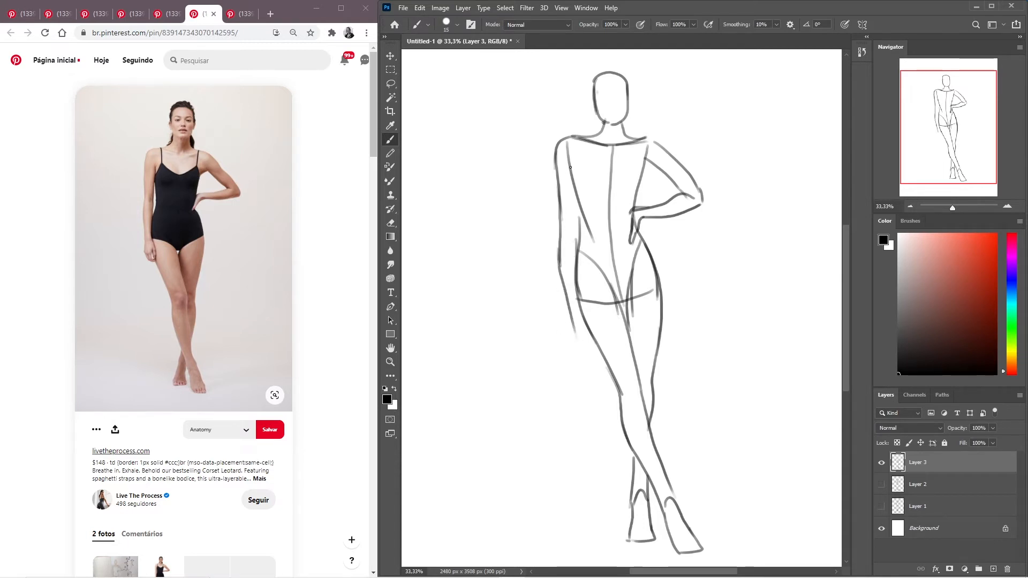
pyautogui.moveTo(575, 152); pyautogui.dragTo(576, 235)
pyautogui.moveTo(575, 221); pyautogui.dragTo(577, 316)
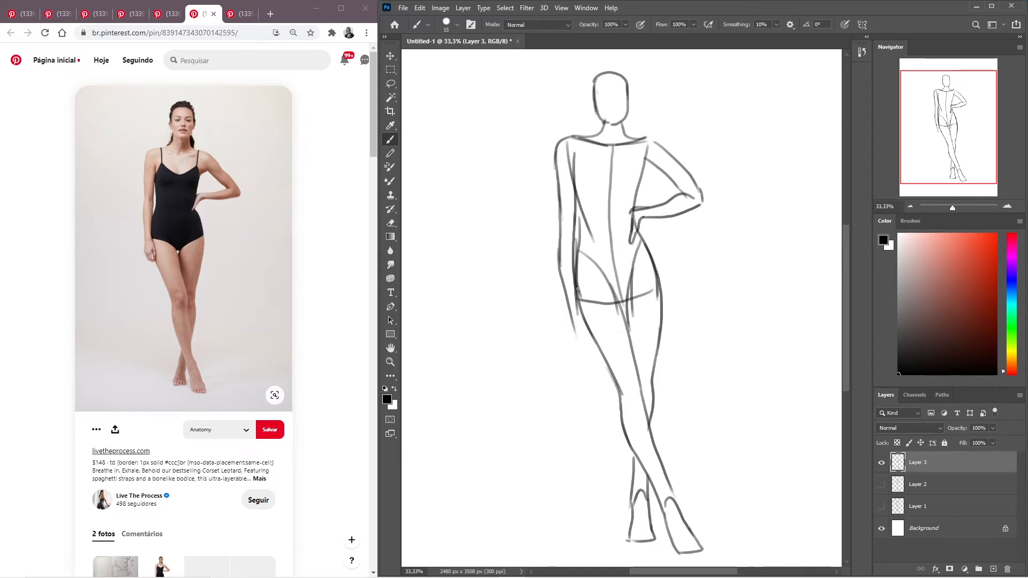
# - Sketch the hanging arm's simplified hand beside the upper thigh, undoing the unwanted strokes
pyautogui.moveTo(578, 290); pyautogui.dragTo(581, 321)
pyautogui.moveTo(578, 318)
pyautogui.mouseDown()
pyautogui.moveTo(575, 306)
pyautogui.moveTo(584, 330)
pyautogui.mouseUp()
pyautogui.moveTo(566, 292)
pyautogui.mouseDown()
pyautogui.moveTo(571, 329)
pyautogui.moveTo(564, 293)
pyautogui.moveTo(584, 330)
pyautogui.mouseUp()
pyautogui.hotkey('ctrl', 'z')
pyautogui.hotkey('ctrl', 'z')
pyautogui.hotkey('ctrl', 'z')
# - Draw the hair contours behind both sides of the neck and check the figure in a mirrored view
pyautogui.moveTo(630, 121); pyautogui.dragTo(636, 134)
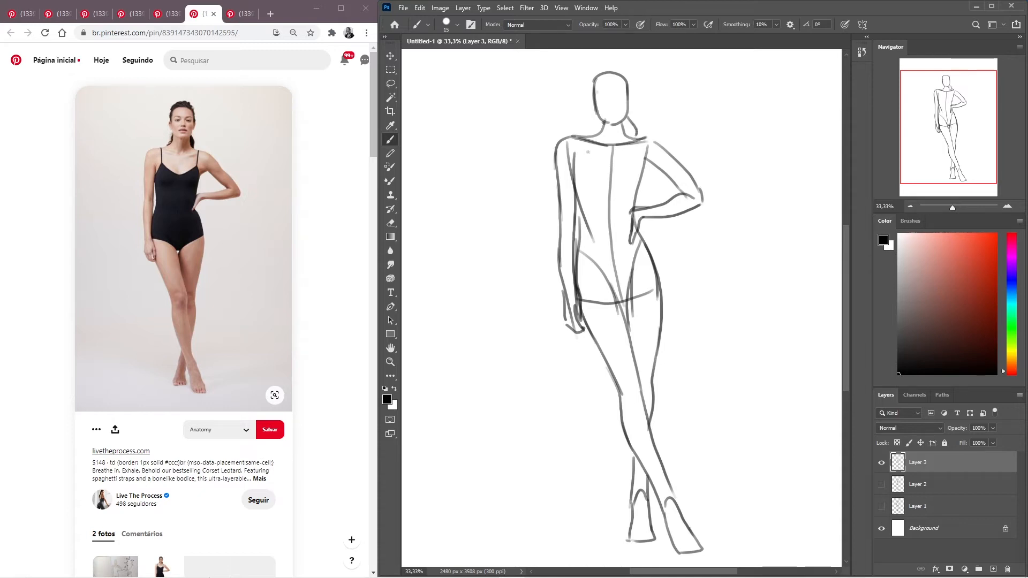
pyautogui.moveTo(596, 119); pyautogui.dragTo(579, 139)
pyautogui.hotkey('ctrl', 'shift', 'h')
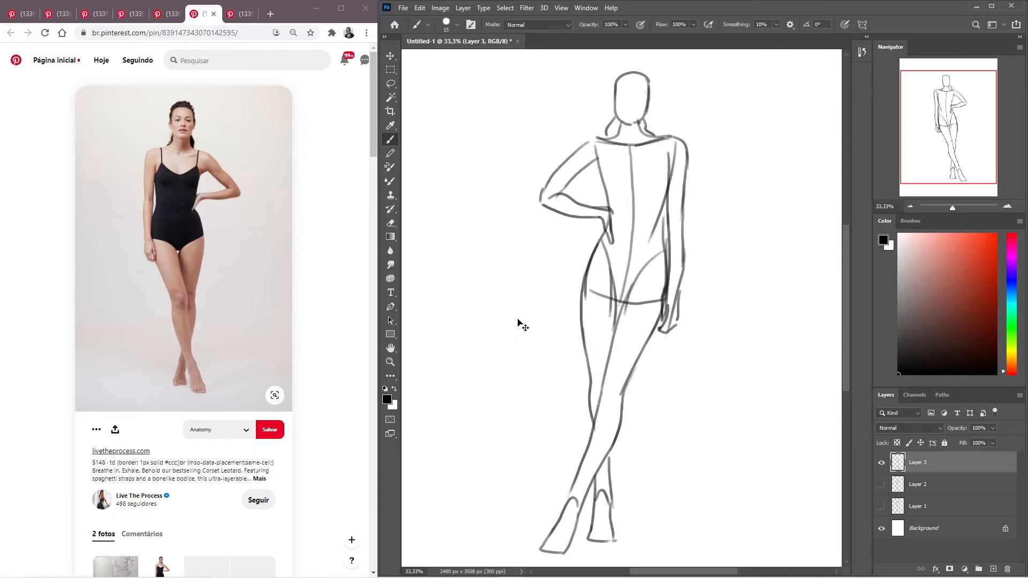
pyautogui.hotkey('ctrl', 'shift', 'h')
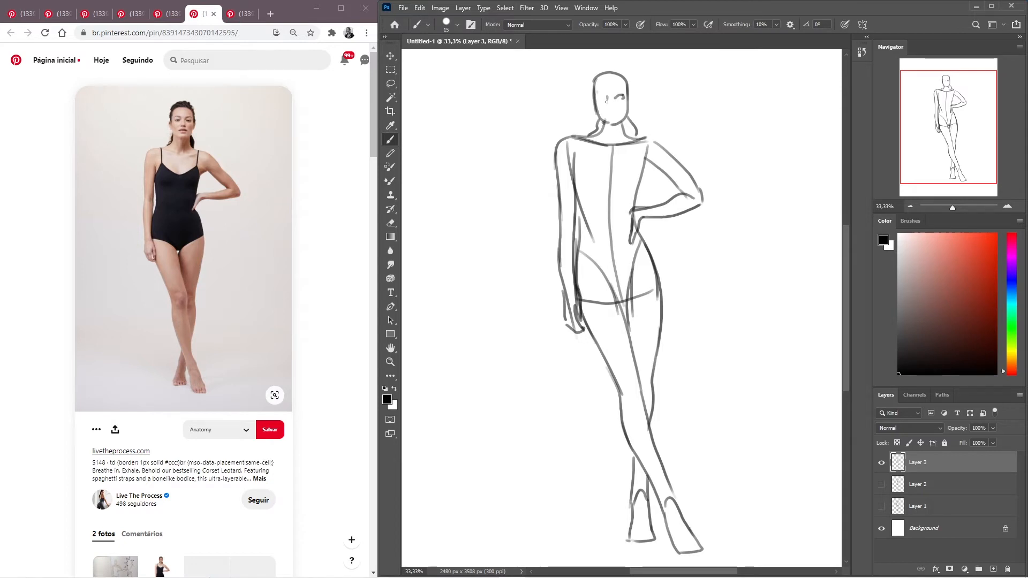
# - Sketch the simplified facial features inside the head: eyes, nose and mouth
pyautogui.click(606, 96)
pyautogui.moveTo(599, 100); pyautogui.dragTo(608, 98)
pyautogui.moveTo(614, 108); pyautogui.dragTo(606, 111)
# - Draw the pulled-back hair around the top and sides of the head and shade the strands behind the neck
pyautogui.moveTo(616, 75); pyautogui.dragTo(596, 89)
pyautogui.hotkey('ctrl', 'z')
pyautogui.moveTo(624, 76)
pyautogui.mouseDown()
pyautogui.moveTo(616, 68)
pyautogui.moveTo(592, 87)
pyautogui.mouseUp()
pyautogui.moveTo(592, 96)
pyautogui.mouseDown()
pyautogui.moveTo(594, 109)
pyautogui.moveTo(625, 117)
pyautogui.mouseUp()
pyautogui.moveTo(627, 75); pyautogui.dragTo(630, 99)
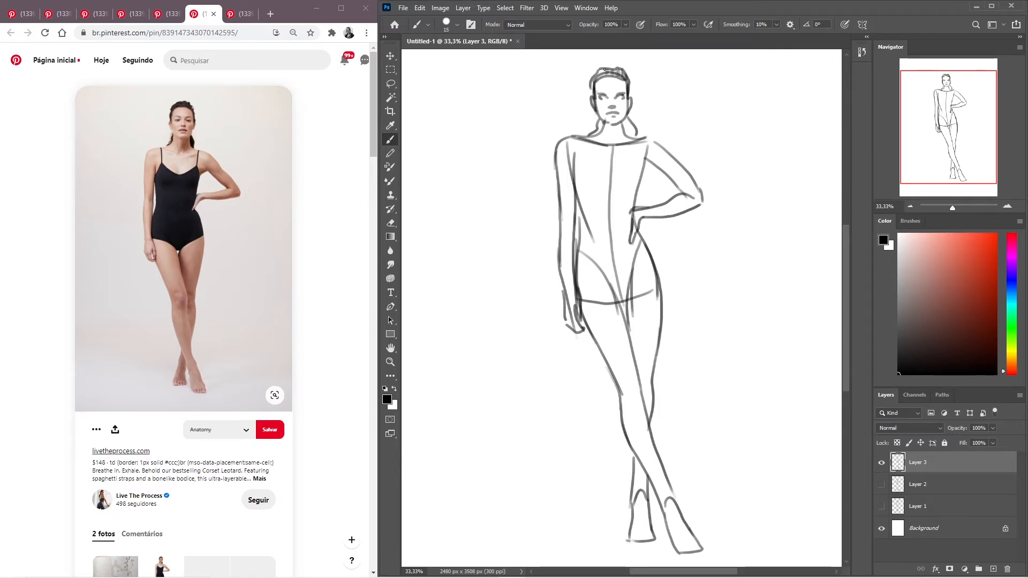
pyautogui.moveTo(602, 68); pyautogui.dragTo(600, 77)
pyautogui.moveTo(629, 121); pyautogui.dragTo(636, 137)
pyautogui.moveTo(632, 124); pyautogui.dragTo(637, 139)
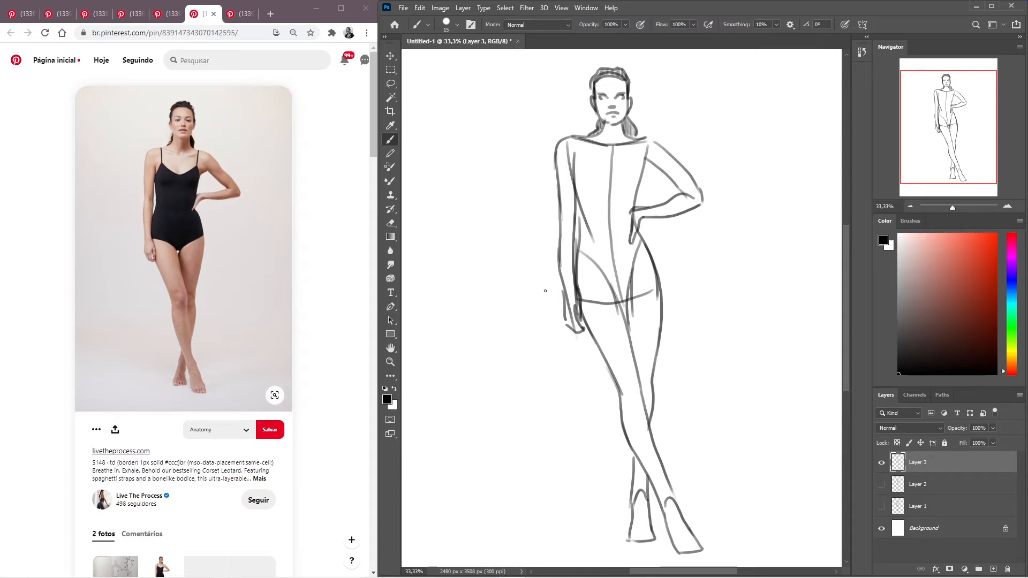
# - Rotate the whole figure by about 7.7 degrees in a mirrored view and return to the Brush tool
pyautogui.hotkey('ctrl', 't')
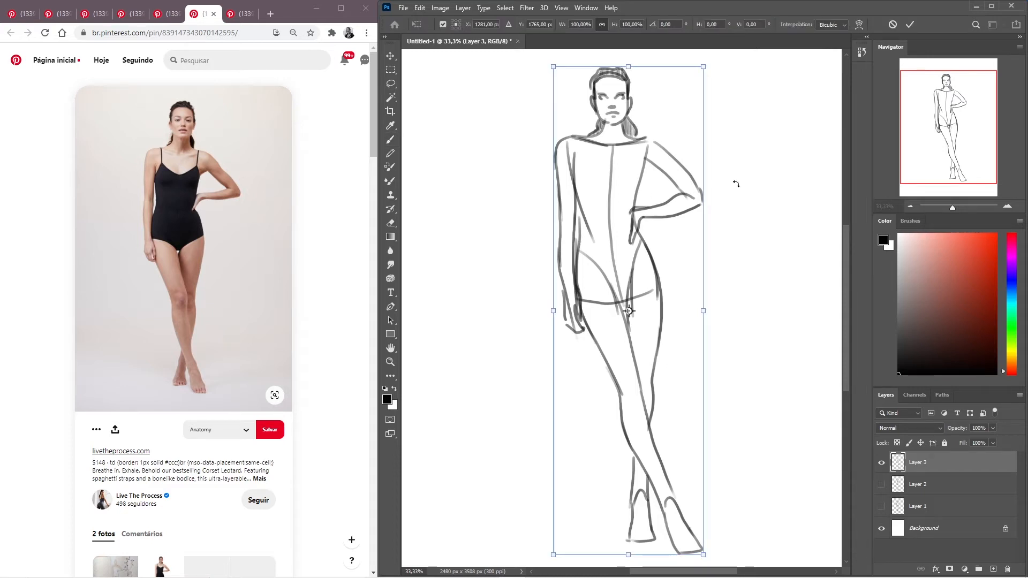
pyautogui.hotkey('ctrl', 'shift', 'h')
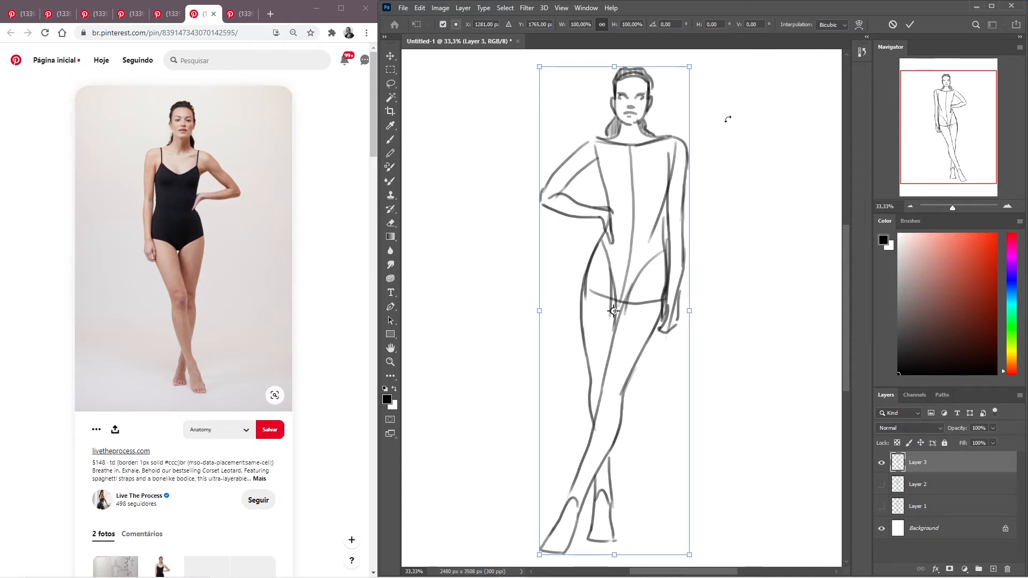
pyautogui.moveTo(530, 101)
pyautogui.mouseDown()
pyautogui.moveTo(498, 108)
pyautogui.moveTo(477, 175)
pyautogui.mouseUp()
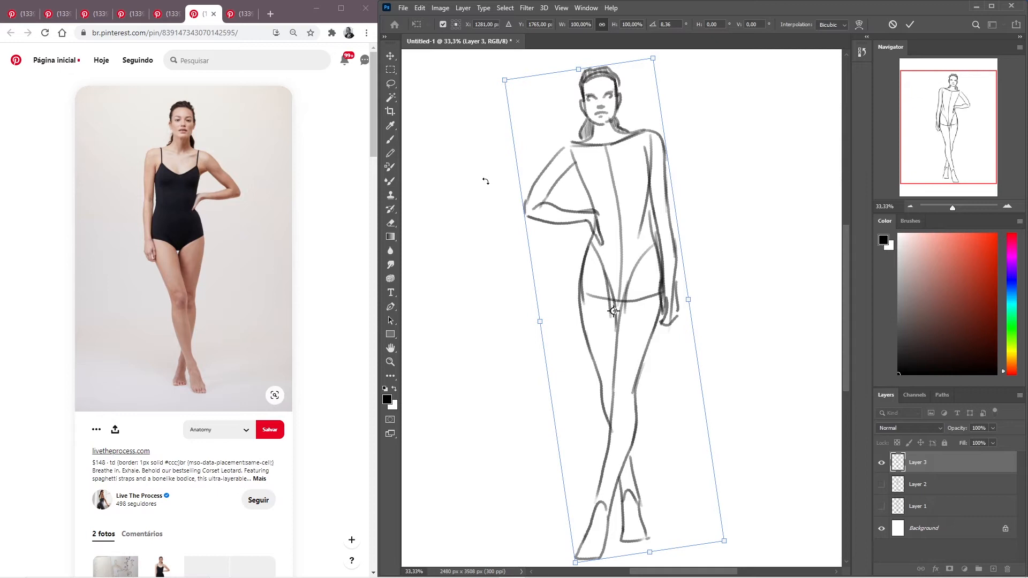
pyautogui.moveTo(491, 138); pyautogui.dragTo(487, 151)
pyautogui.press('Return')
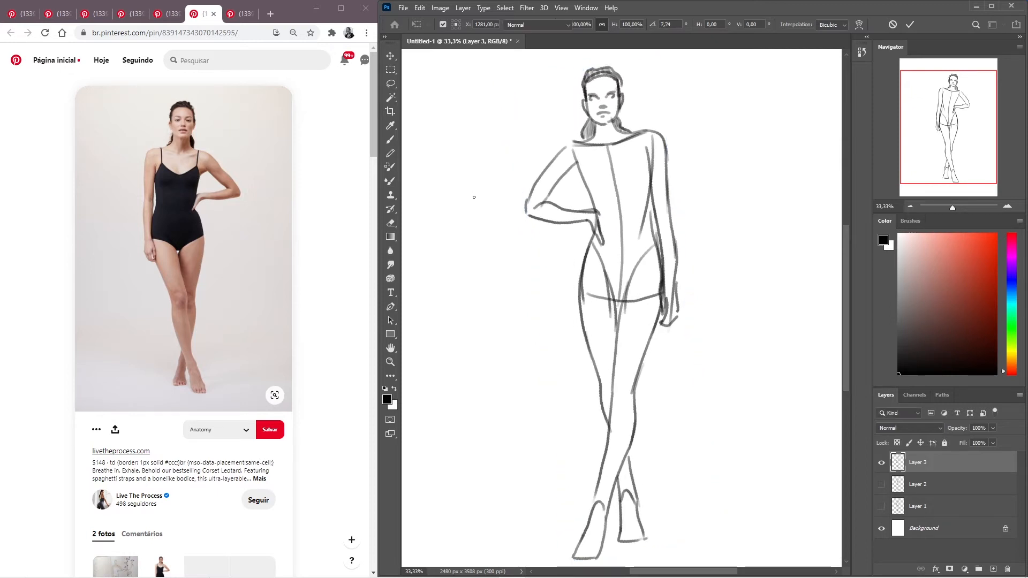
pyautogui.press('b')
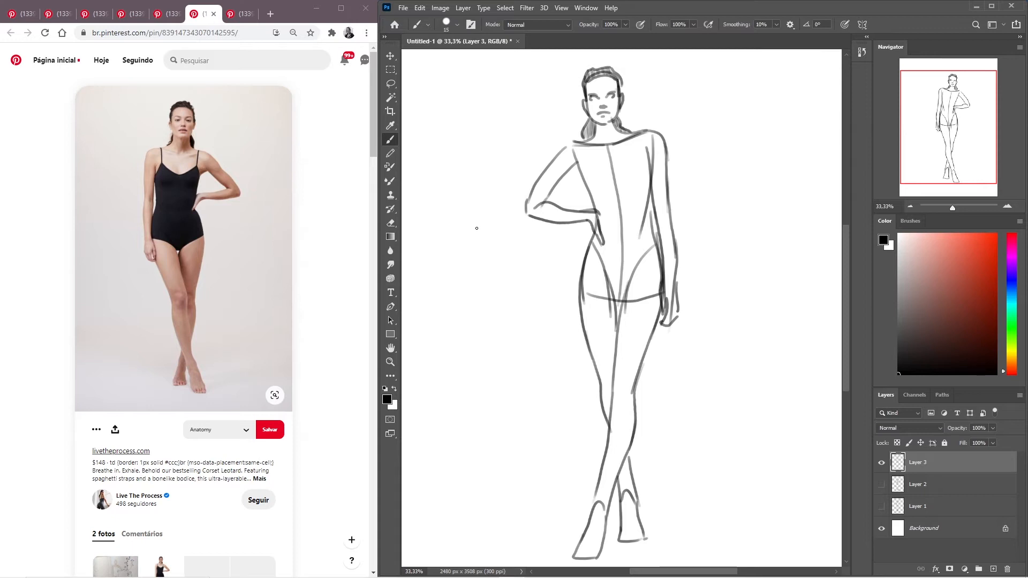
# - Restore the unmirrored view and rotate the figure back counterclockwise by roughly 3.7 degrees
pyautogui.hotkey('ctrl', 'h')
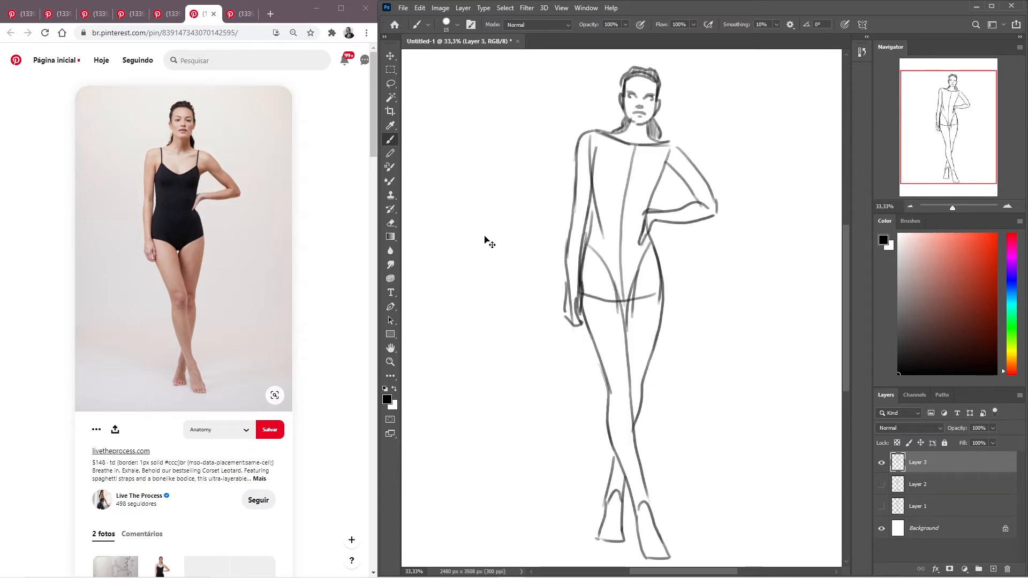
pyautogui.hotkey('ctrl', 'h')
pyautogui.hotkey('ctrl', 'h')
pyautogui.hotkey('ctrl', 't')
pyautogui.moveTo(518, 126); pyautogui.dragTo(504, 118)
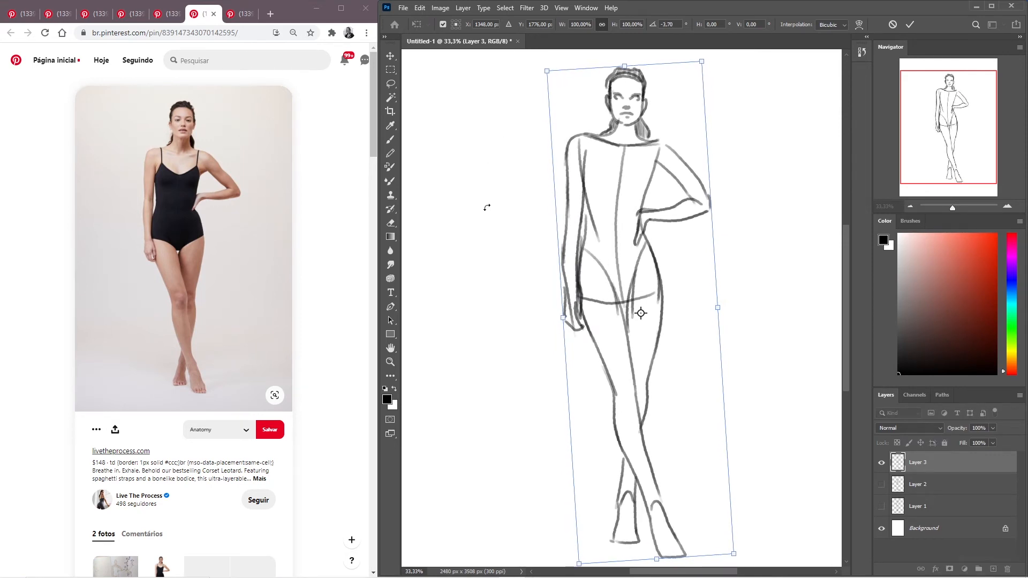
pyautogui.moveTo(510, 121); pyautogui.dragTo(509, 120)
pyautogui.press('Return')
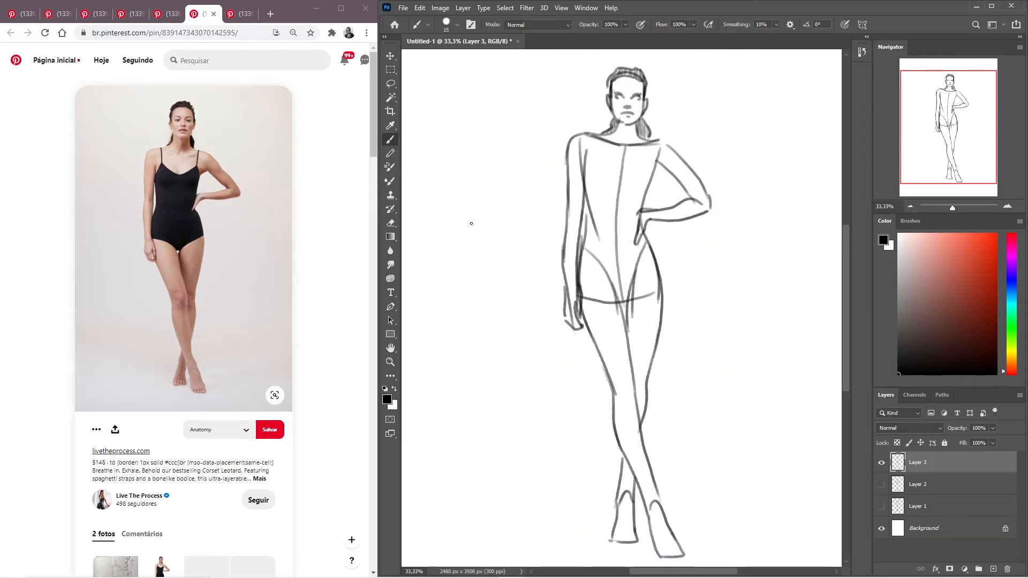
# - Check the mirrored view and try redrawing the torso's centre line from the neck downward, undoing each attempt
pyautogui.hotkey('ctrl', 'shift', 'h')
pyautogui.hotkey('ctrl', 'shift', 'h')
pyautogui.moveTo(627, 131); pyautogui.dragTo(630, 212)
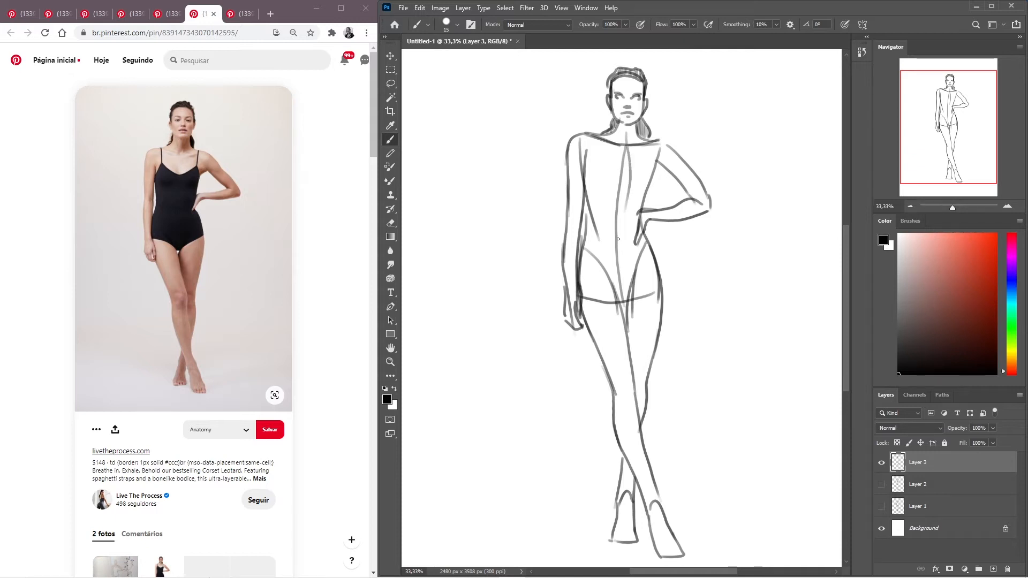
pyautogui.hotkey('ctrl', 'z')
pyautogui.moveTo(624, 134); pyautogui.dragTo(620, 225)
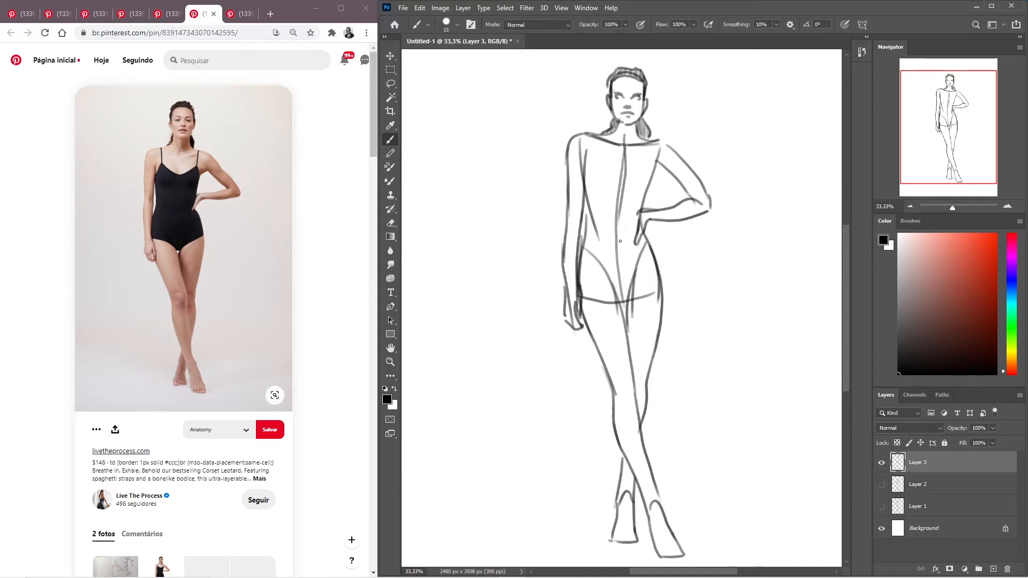
pyautogui.hotkey('ctrl', 'z')
pyautogui.moveTo(624, 134); pyautogui.dragTo(624, 288)
pyautogui.hotkey('ctrl', 'z')
pyautogui.hotkey('ctrl', 'z')
pyautogui.moveTo(626, 152); pyautogui.dragTo(626, 287)
pyautogui.hotkey('ctrl', 'z')
pyautogui.hotkey('ctrl', 'z')
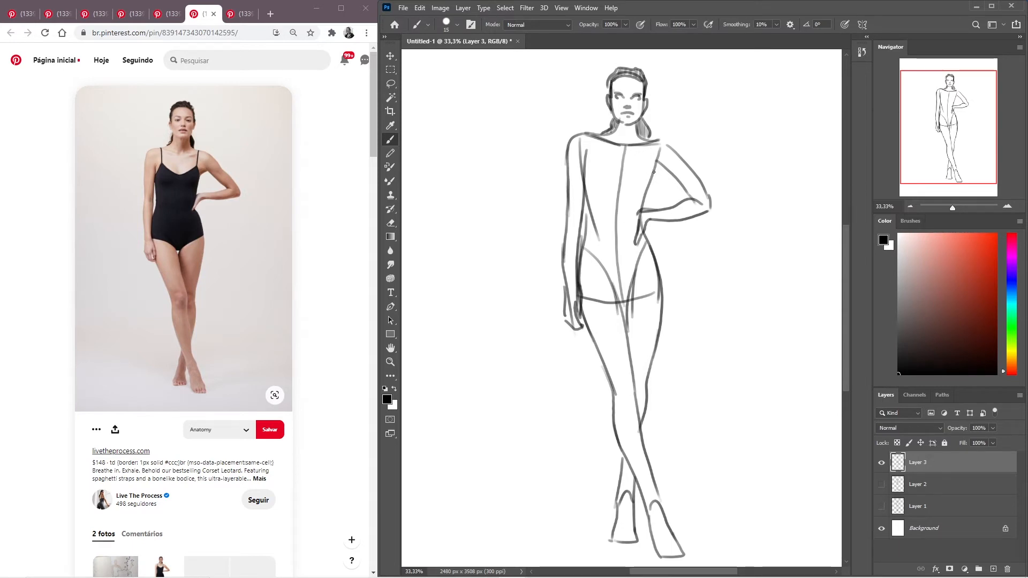
# - Draw the chest's curved side contours and a dipping line across the upper chest, undoing the unwanted strokes
pyautogui.moveTo(654, 154); pyautogui.dragTo(641, 199)
pyautogui.moveTo(589, 150)
pyautogui.mouseDown()
pyautogui.moveTo(584, 188)
pyautogui.moveTo(599, 203)
pyautogui.mouseUp()
pyautogui.hotkey('ctrl', 'z')
pyautogui.moveTo(649, 160)
pyautogui.mouseDown()
pyautogui.moveTo(620, 167)
pyautogui.moveTo(591, 161)
pyautogui.moveTo(640, 160)
pyautogui.moveTo(594, 151)
pyautogui.mouseUp()
pyautogui.hotkey('ctrl', 'z')
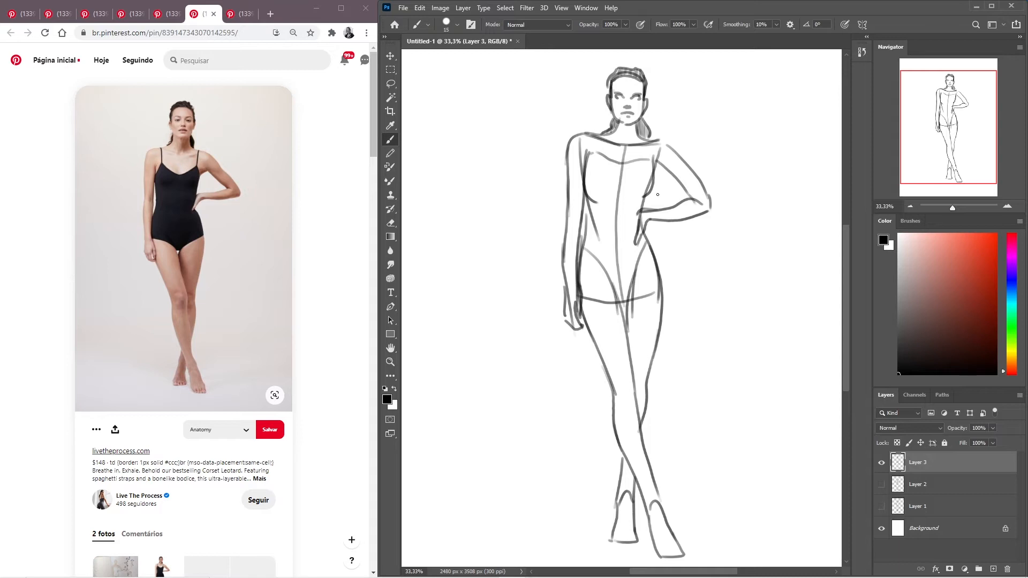
# - Draw the curved underbust line across the torso, undoing and redrawing strokes as needed
pyautogui.moveTo(637, 193)
pyautogui.mouseDown()
pyautogui.moveTo(592, 194)
pyautogui.moveTo(642, 193)
pyautogui.moveTo(602, 192)
pyautogui.moveTo(586, 170)
pyautogui.mouseUp()
pyautogui.hotkey('ctrl', 'z')
pyautogui.moveTo(586, 157); pyautogui.dragTo(587, 190)
pyautogui.hotkey('ctrl', 'z')
pyautogui.hotkey('ctrl', 'z')
# - Try adding inner bust curves on both sides of the centre line and undo them
pyautogui.moveTo(611, 162); pyautogui.dragTo(598, 189)
pyautogui.moveTo(639, 160)
pyautogui.mouseDown()
pyautogui.moveTo(625, 176)
pyautogui.moveTo(639, 198)
pyautogui.mouseUp()
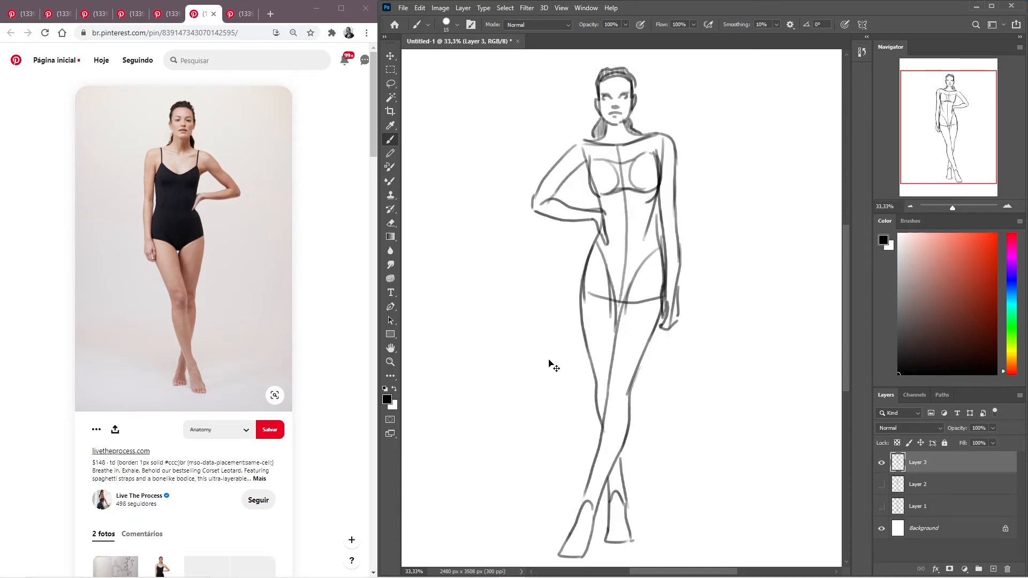
pyautogui.hotkey('ctrl', 'z')
pyautogui.hotkey('ctrl', 'z')
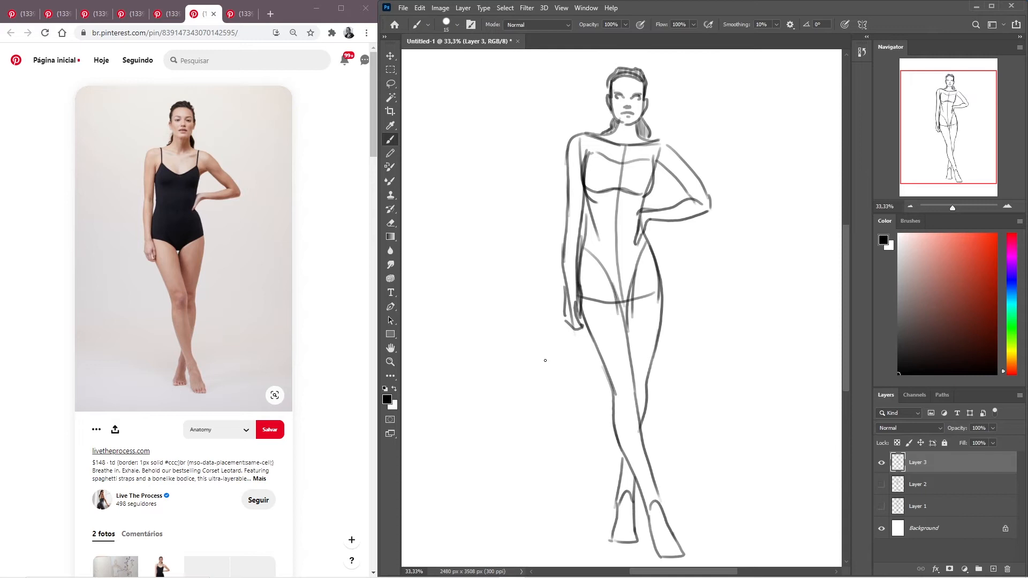
# - Reinforce the line between the hanging arm and the waist, and add cheek strokes on both sides of the face
pyautogui.moveTo(588, 193); pyautogui.dragTo(579, 274)
pyautogui.hotkey('ctrl', 'z')
pyautogui.moveTo(586, 200); pyautogui.dragTo(583, 233)
pyautogui.moveTo(588, 212); pyautogui.dragTo(584, 242)
pyautogui.hotkey('ctrl', 'z')
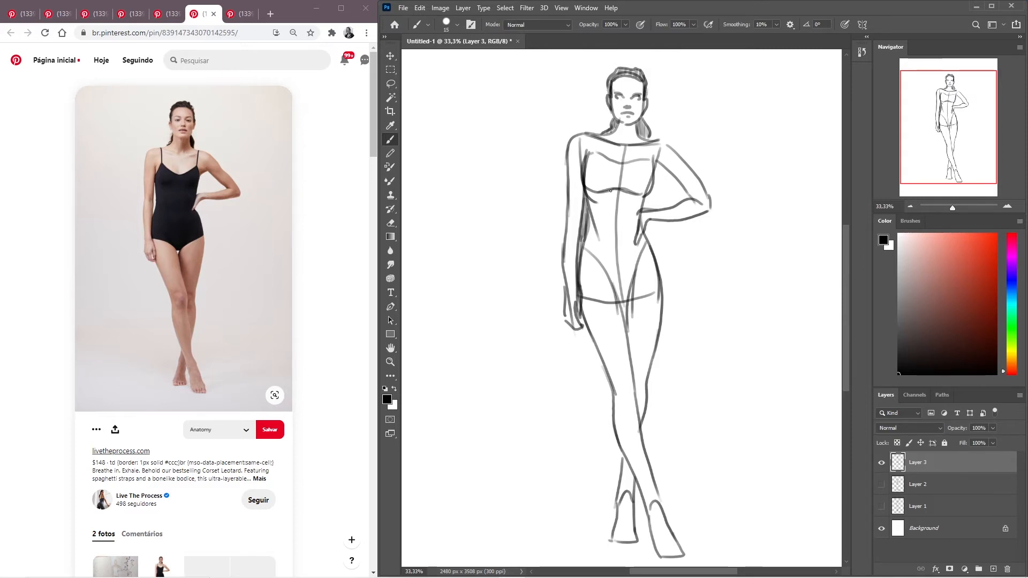
pyautogui.moveTo(647, 97); pyautogui.dragTo(636, 116)
pyautogui.moveTo(610, 100); pyautogui.dragTo(617, 124)
# - Review the finished gesture sketches by showing Layer 2 and Layer 1 on their own, ending with Layer 3
pyautogui.click(881, 462)
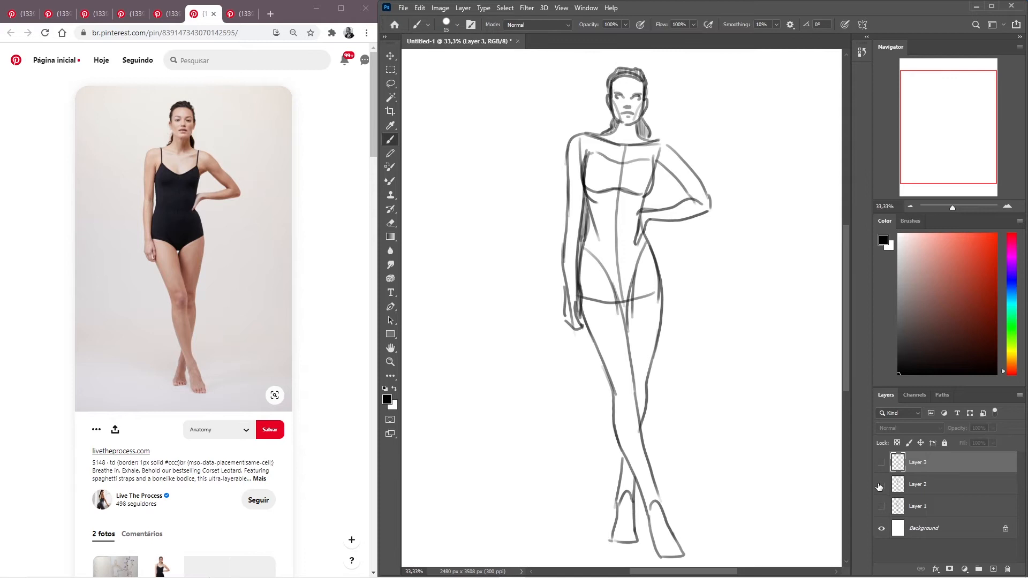
pyautogui.click(881, 486)
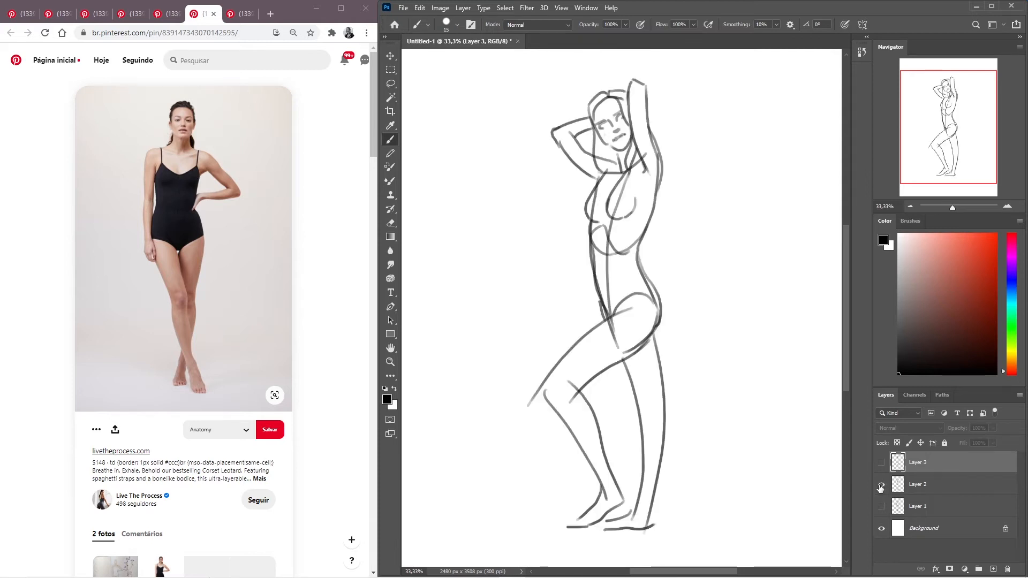
pyautogui.click(881, 486)
pyautogui.click(881, 507)
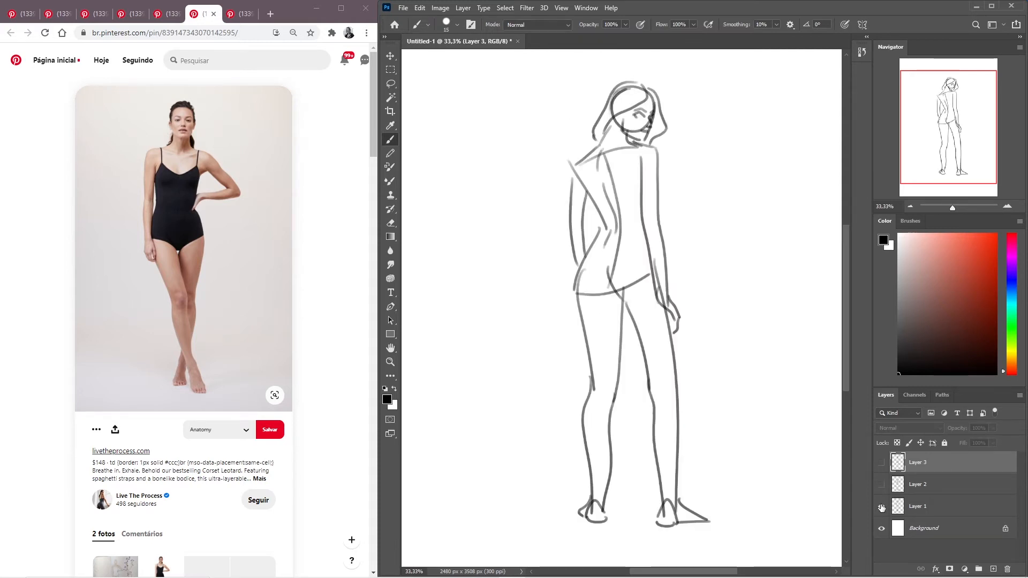
pyautogui.click(882, 506)
pyautogui.click(881, 463)
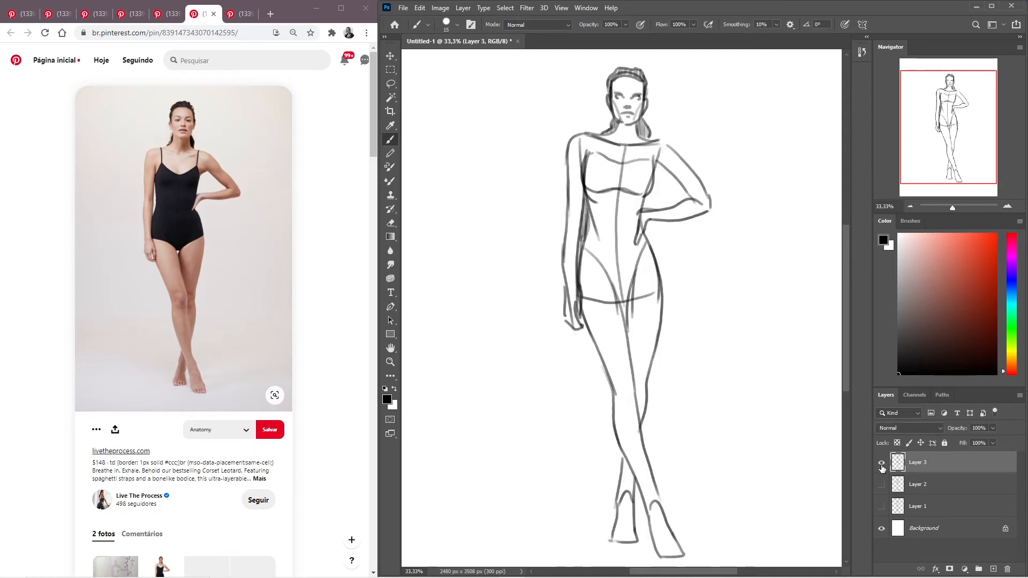
# - Hide Layer 3 and create a new empty layer above it
pyautogui.click(881, 465)
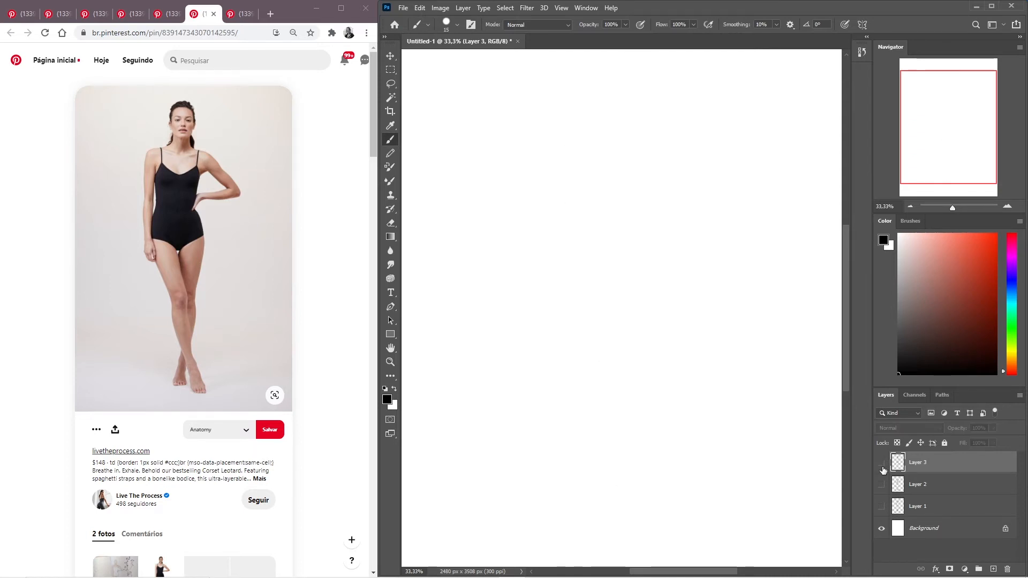
pyautogui.click(993, 568)
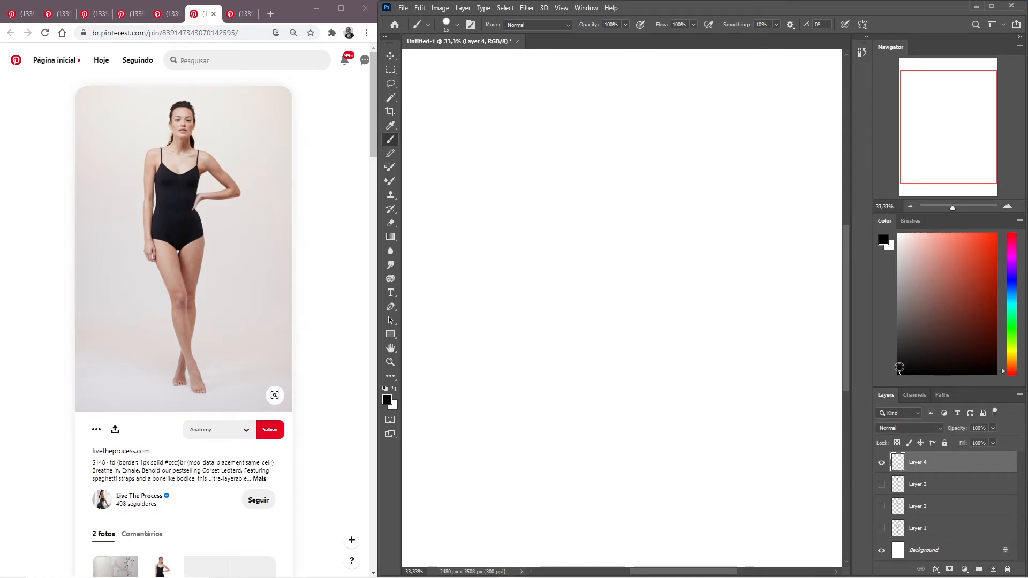
# - Browse the related pins and open the black tank top swimsuit photo with one raised arm as the next pose reference
pyautogui.scroll(-8, 340, 234)
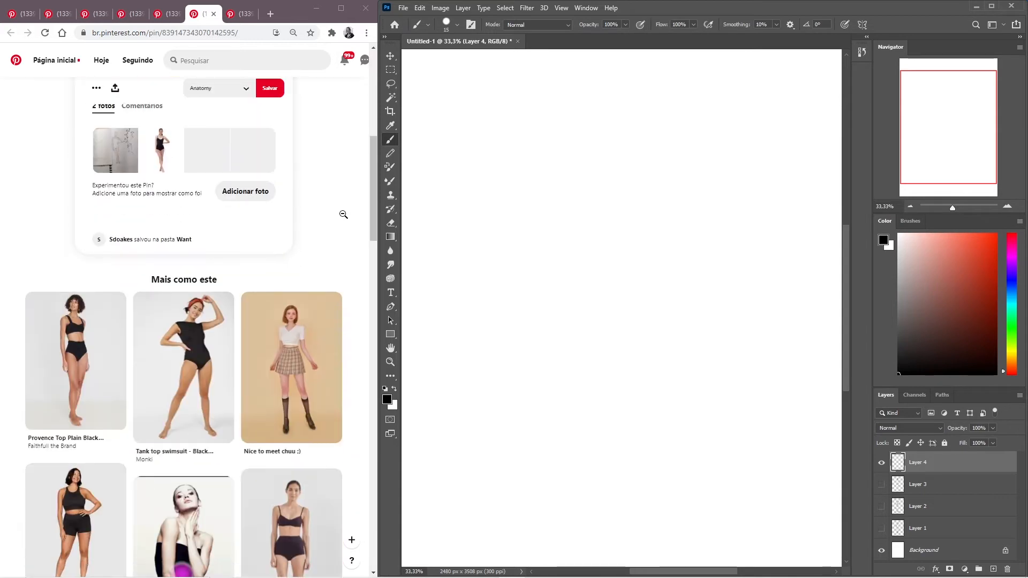
pyautogui.scroll(-1, 344, 214)
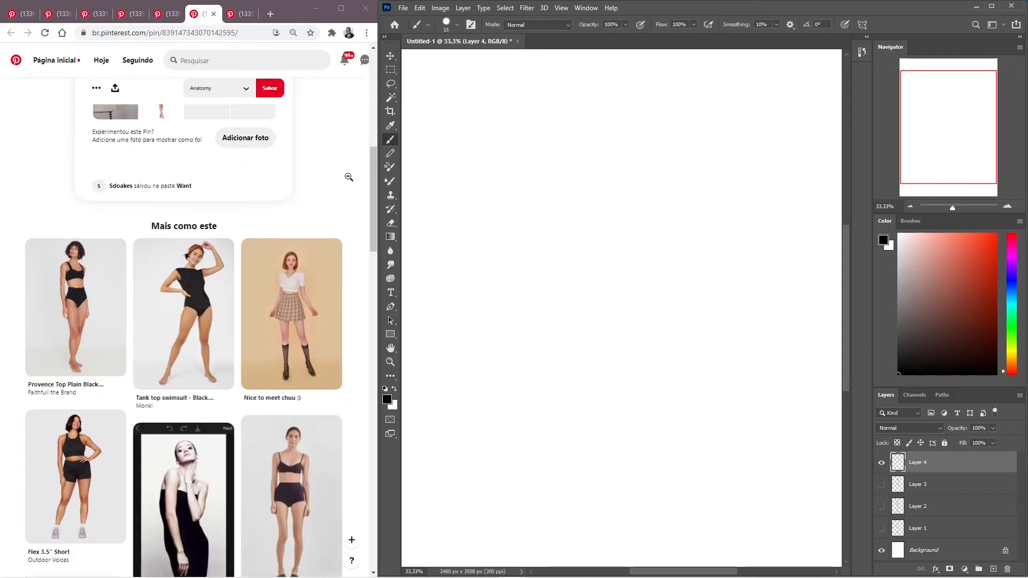
pyautogui.scroll(-1, 347, 176)
pyautogui.scroll(-1, 352, 171)
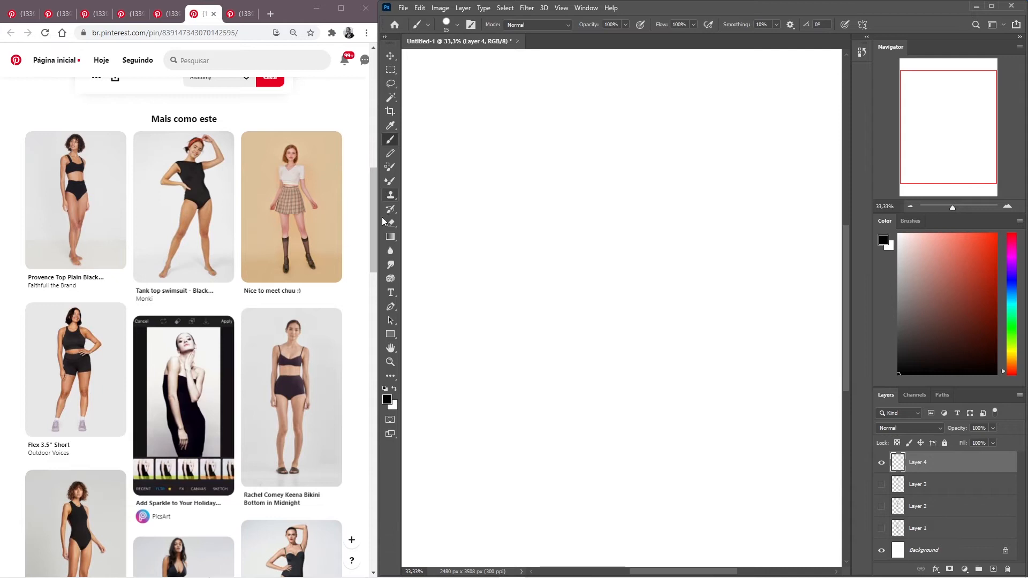
pyautogui.moveTo(196, 195)
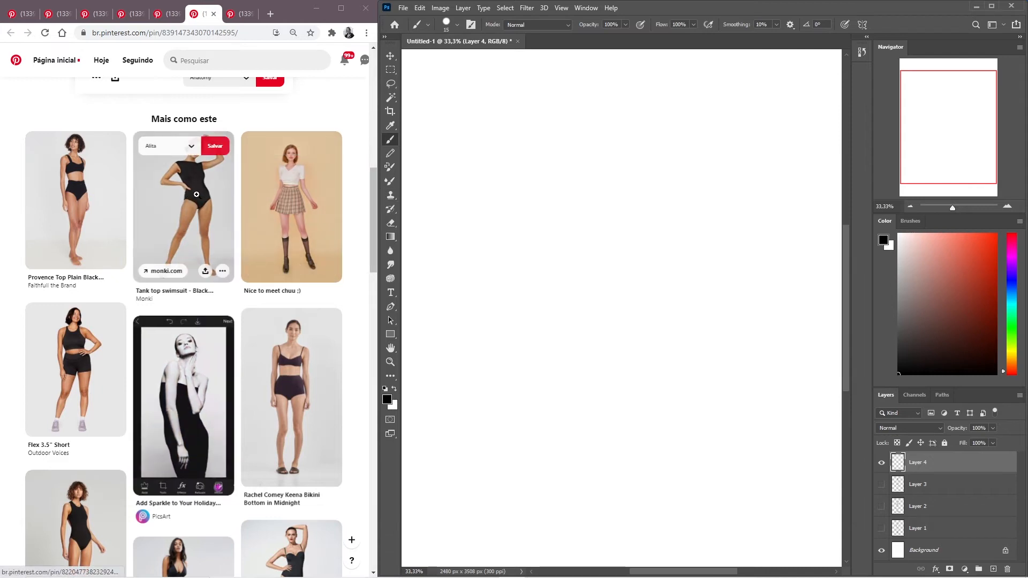
pyautogui.scroll(-3, 322, 155)
pyautogui.scroll(-3, 361, 177)
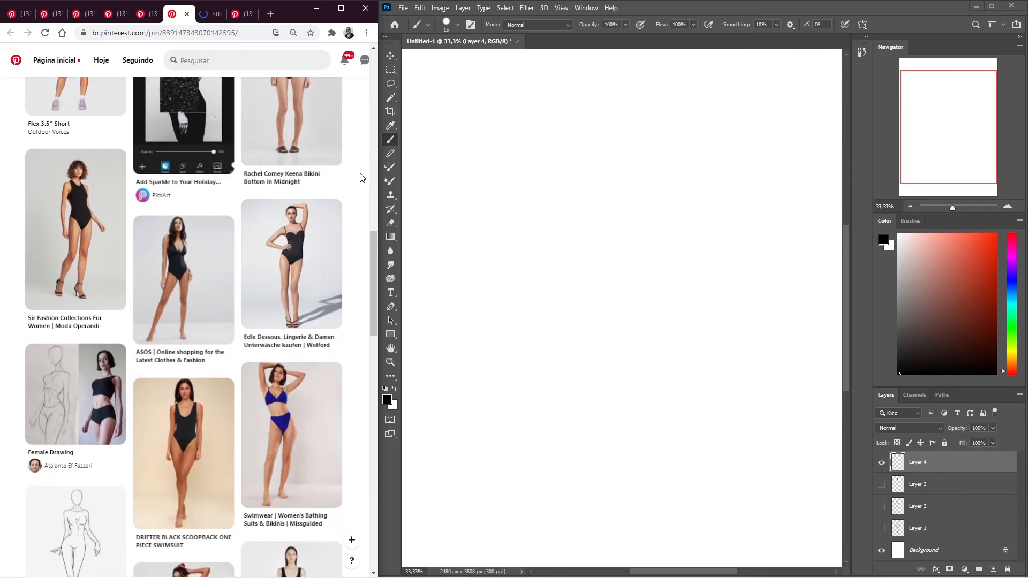
pyautogui.scroll(-5, 362, 174)
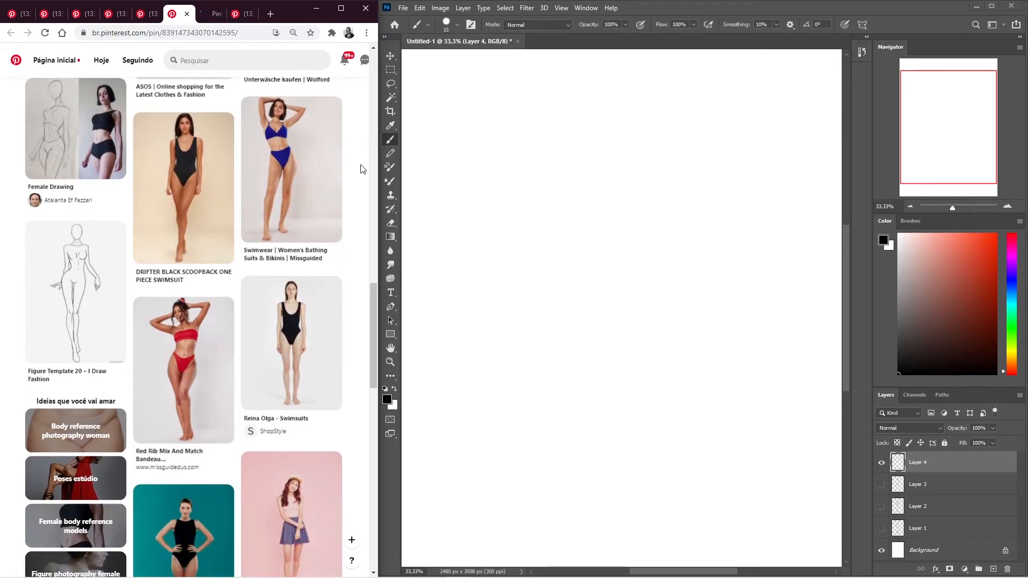
pyautogui.scroll(-3, 361, 169)
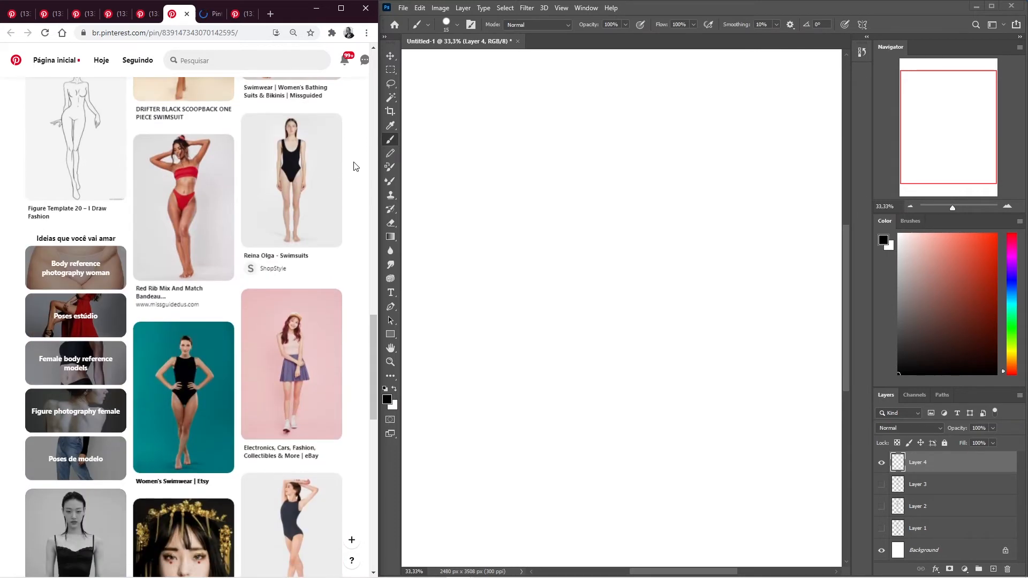
pyautogui.middleClick(172, 17)
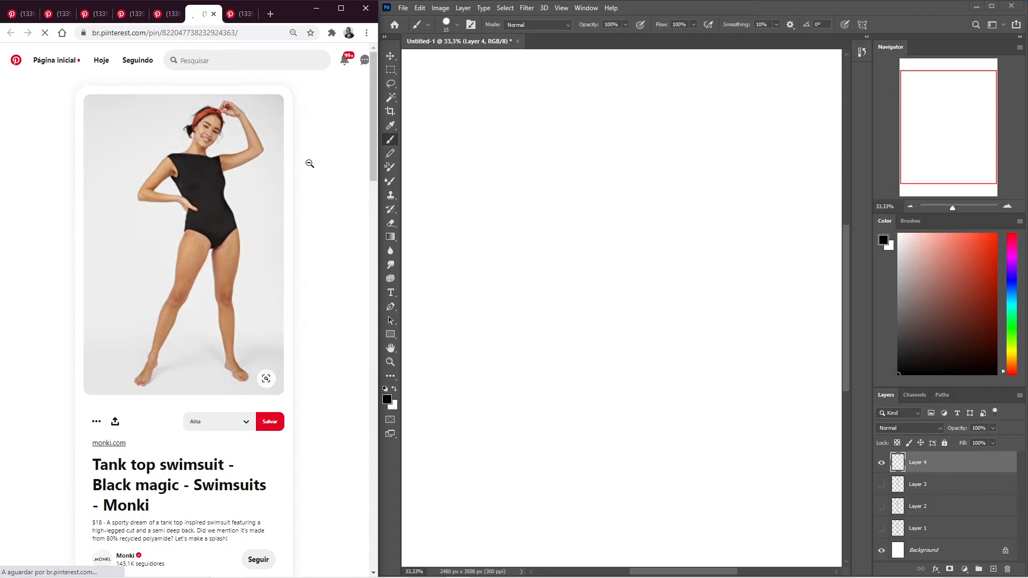
# - Look through the related pins below the tank top swimsuit photo and return to the pose photo
pyautogui.scroll(-5, 301, 227)
pyautogui.scroll(-3, 326, 209)
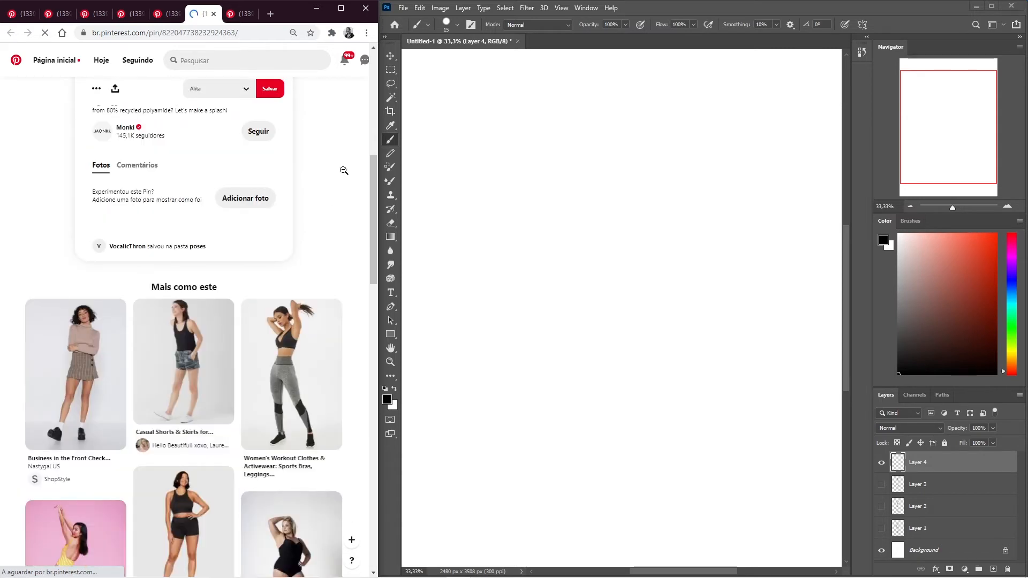
pyautogui.scroll(-2, 344, 171)
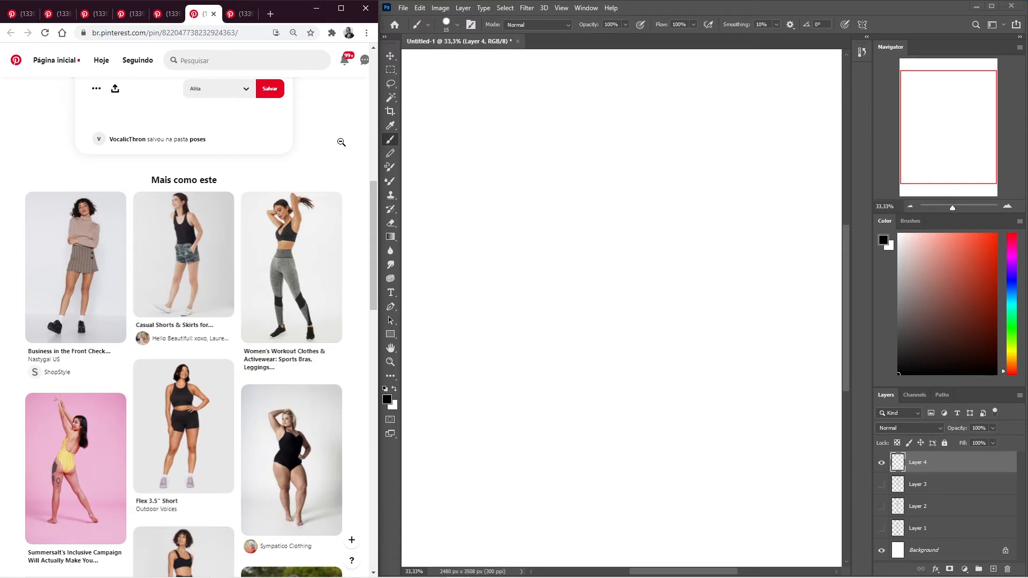
pyautogui.scroll(6, 342, 142)
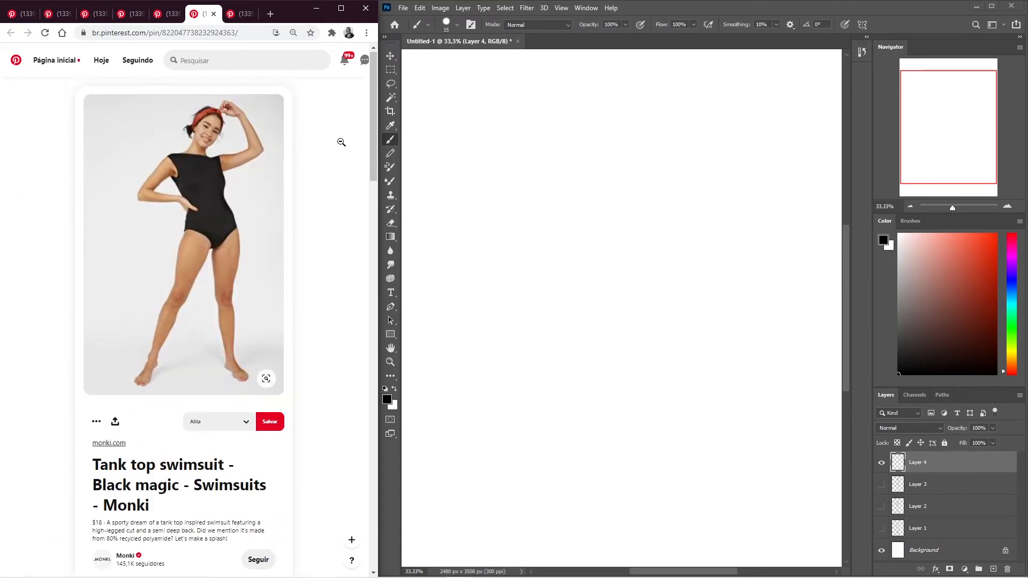
pyautogui.scroll(-6, 341, 142)
pyautogui.scroll(6, 342, 142)
# - In Photoshop, sketch the tilted shoulder line, the long curved gesture line and both sides of the torso on Layer 4
pyautogui.click(691, 8)
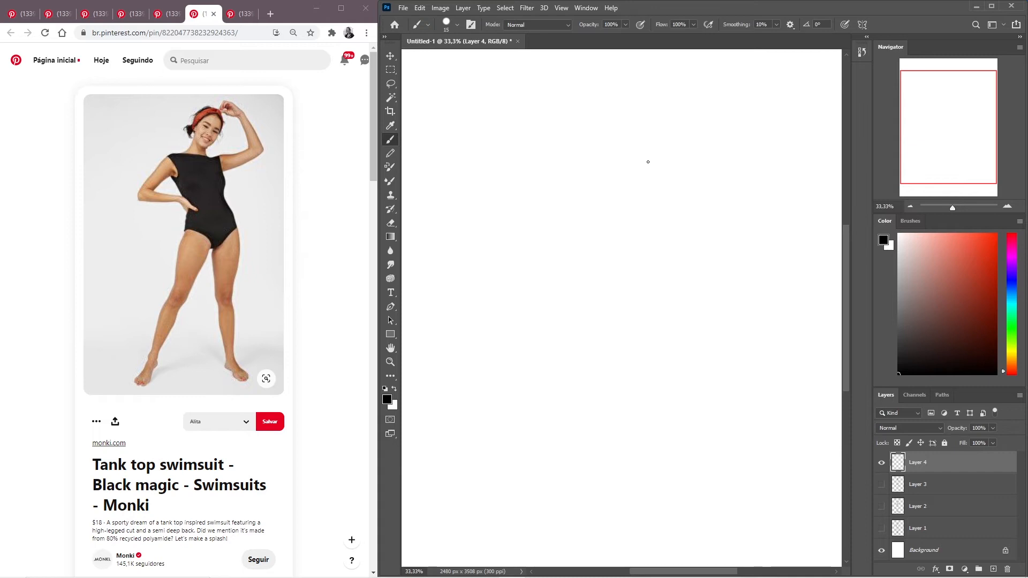
pyautogui.moveTo(659, 161); pyautogui.dragTo(596, 151)
pyautogui.moveTo(637, 159)
pyautogui.mouseDown()
pyautogui.moveTo(663, 278)
pyautogui.moveTo(637, 443)
pyautogui.mouseUp()
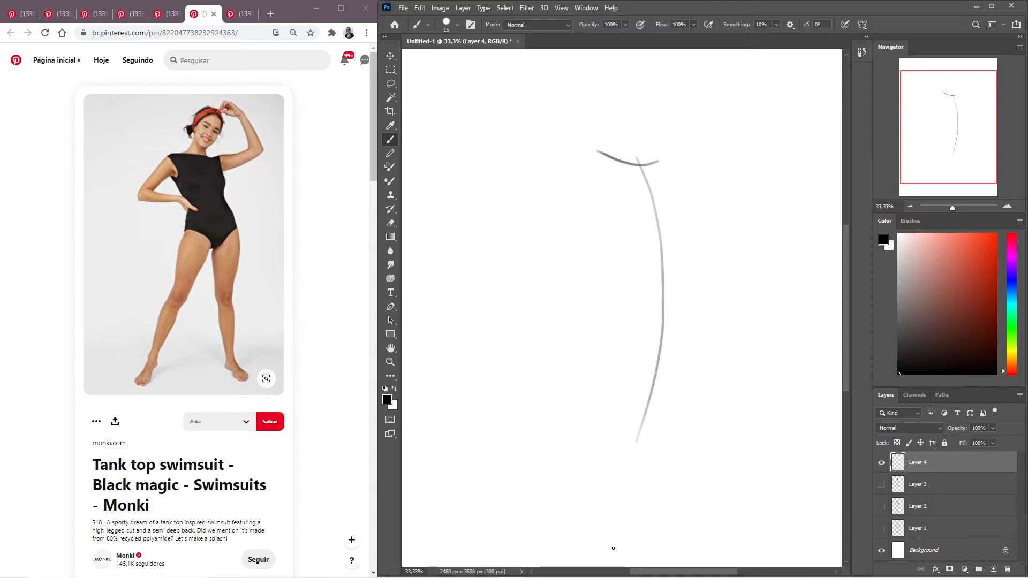
pyautogui.moveTo(597, 152)
pyautogui.mouseDown()
pyautogui.moveTo(598, 192)
pyautogui.moveTo(627, 236)
pyautogui.mouseUp()
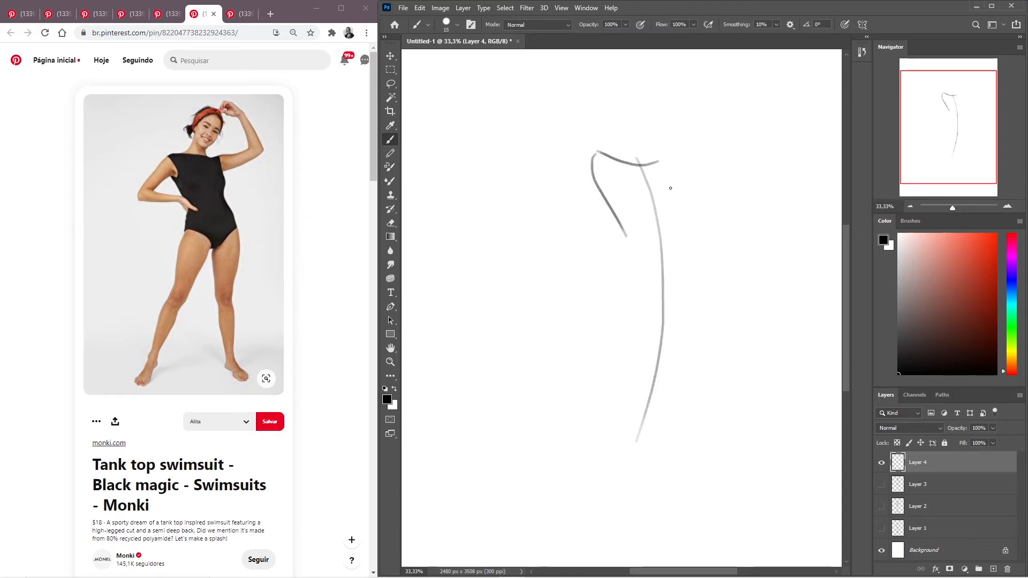
pyautogui.moveTo(660, 163); pyautogui.dragTo(676, 231)
pyautogui.moveTo(674, 221)
pyautogui.mouseDown()
pyautogui.moveTo(694, 275)
pyautogui.moveTo(695, 299)
pyautogui.mouseUp()
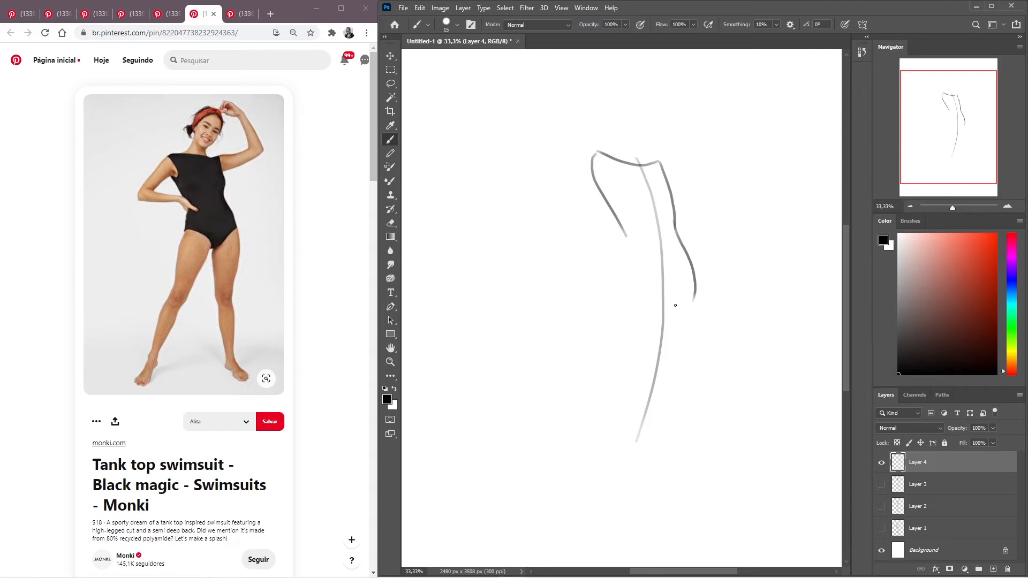
# - Draw the waist-to-hip contour on the torso's open side and a curved line across the base of the pelvis
pyautogui.moveTo(619, 226); pyautogui.dragTo(618, 300)
pyautogui.hotkey('ctrl', 'z')
pyautogui.moveTo(615, 212)
pyautogui.mouseDown()
pyautogui.moveTo(627, 234)
pyautogui.moveTo(625, 307)
pyautogui.mouseUp()
pyautogui.moveTo(697, 290); pyautogui.dragTo(621, 289)
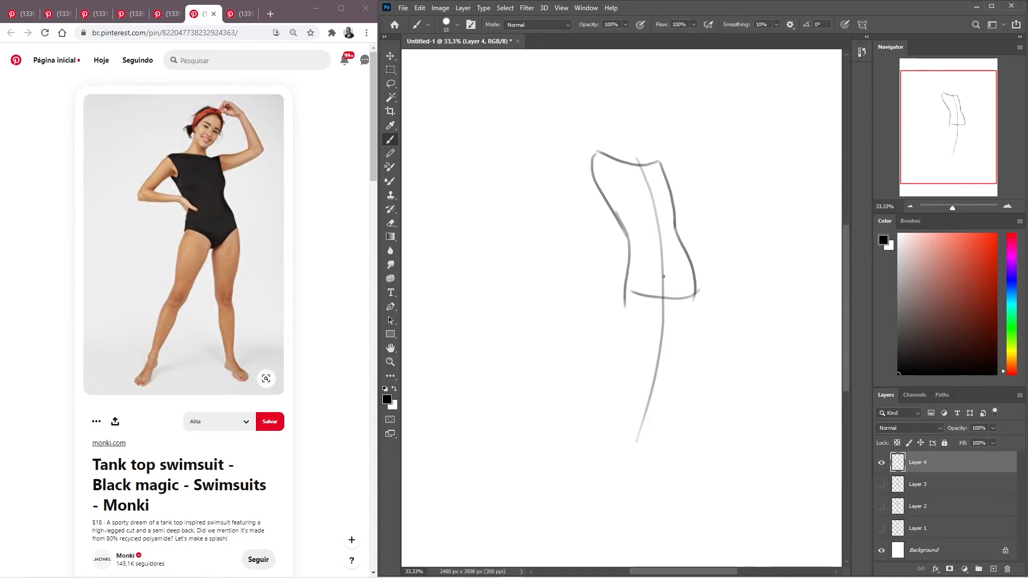
# - Draw the two high-cut leg-opening curves inside the pelvis, on both sides of the gesture line
pyautogui.moveTo(665, 283); pyautogui.dragTo(621, 385)
pyautogui.hotkey('ctrl', 'z')
pyautogui.moveTo(632, 246)
pyautogui.mouseDown()
pyautogui.moveTo(658, 274)
pyautogui.moveTo(664, 303)
pyautogui.mouseUp()
pyautogui.hotkey('ctrl', 'z')
pyautogui.moveTo(630, 247)
pyautogui.mouseDown()
pyautogui.moveTo(662, 275)
pyautogui.moveTo(669, 309)
pyautogui.mouseUp()
pyautogui.moveTo(680, 244); pyautogui.dragTo(673, 306)
# - Draw the inner and outer contours of the slanted leg on the viewer's left, from hip to ankle
pyautogui.moveTo(670, 297); pyautogui.dragTo(618, 422)
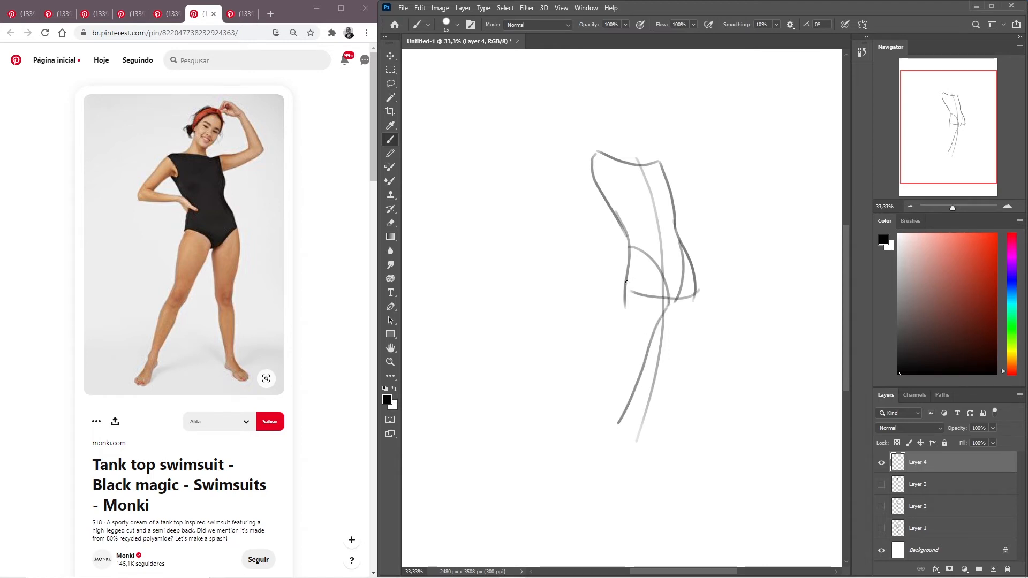
pyautogui.moveTo(632, 258)
pyautogui.mouseDown()
pyautogui.moveTo(602, 417)
pyautogui.moveTo(604, 388)
pyautogui.moveTo(552, 530)
pyautogui.mouseUp()
pyautogui.moveTo(619, 421); pyautogui.dragTo(562, 542)
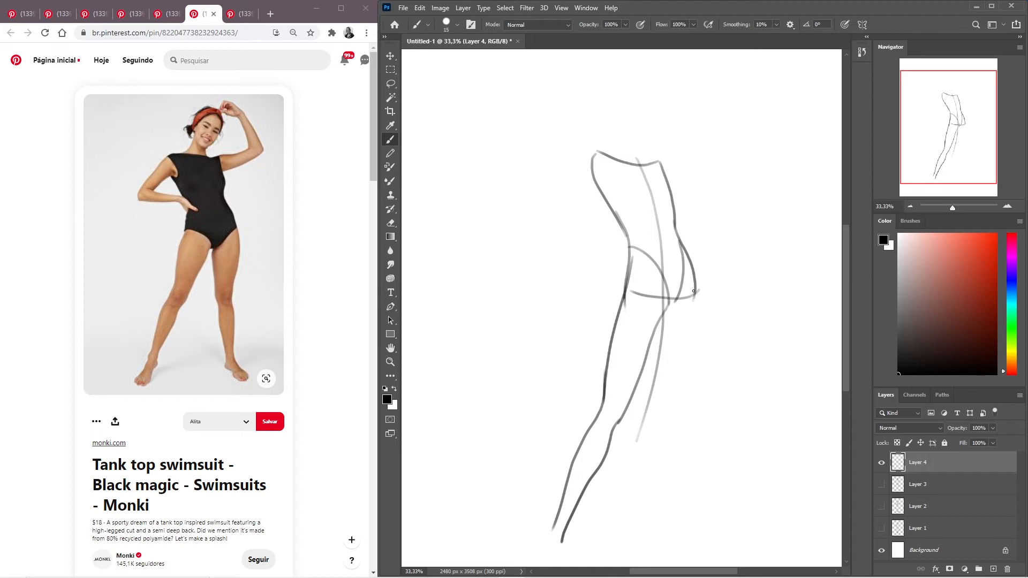
# - Try several thigh contours for the straighter leg on the viewer's right and undo them
pyautogui.moveTo(675, 303); pyautogui.dragTo(700, 427)
pyautogui.hotkey('ctrl', 'z')
pyautogui.moveTo(673, 303); pyautogui.dragTo(685, 423)
pyautogui.hotkey('ctrl', 'z')
pyautogui.moveTo(672, 303); pyautogui.dragTo(682, 424)
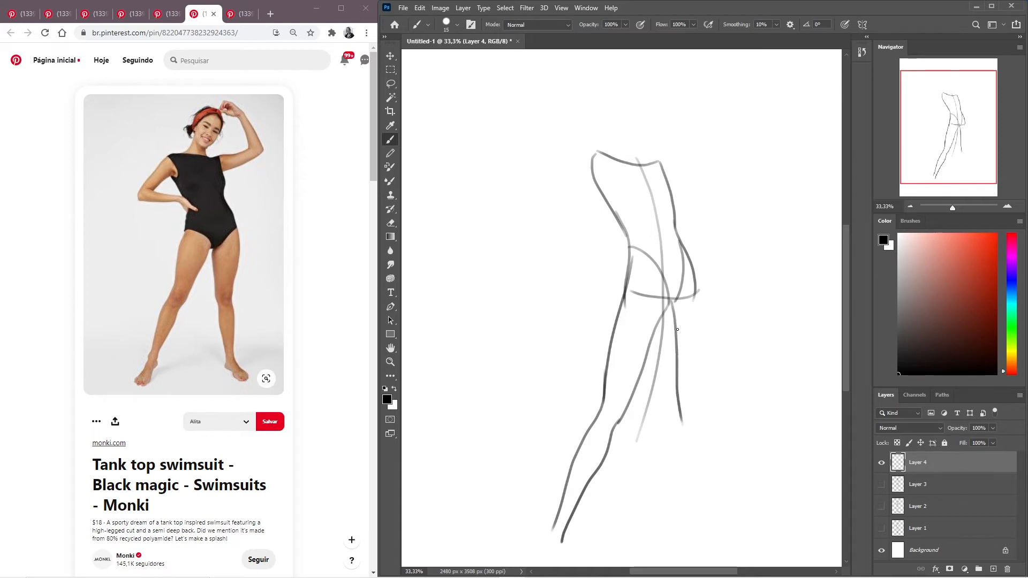
pyautogui.hotkey('ctrl', 'z')
pyautogui.moveTo(674, 301); pyautogui.dragTo(681, 407)
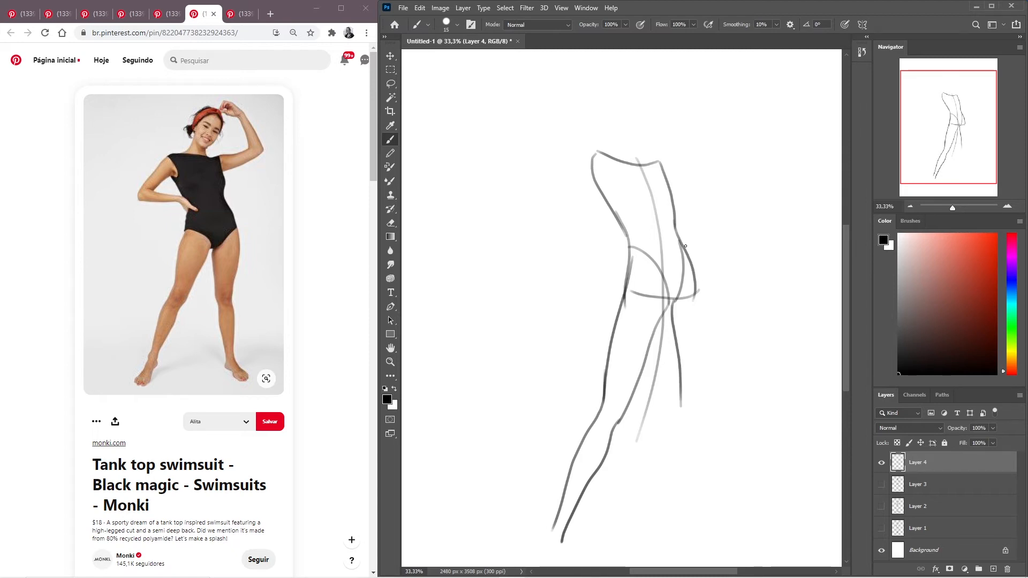
pyautogui.moveTo(680, 239)
pyautogui.mouseDown()
pyautogui.moveTo(702, 315)
pyautogui.moveTo(704, 401)
pyautogui.mouseUp()
pyautogui.hotkey('ctrl', 'z')
pyautogui.hotkey('ctrl', 'z')
pyautogui.moveTo(668, 317); pyautogui.dragTo(676, 423)
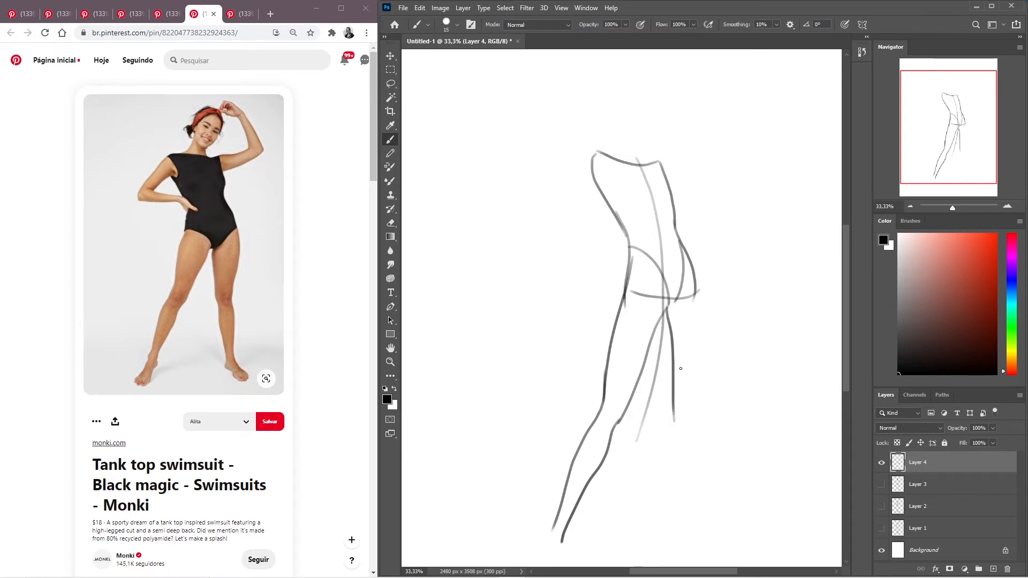
pyautogui.hotkey('ctrl', 'z')
# - Draw the inner and outer contours of the leg on the viewer's right, through the thigh and calf to the ankle
pyautogui.moveTo(667, 316); pyautogui.dragTo(676, 421)
pyautogui.moveTo(688, 250); pyautogui.dragTo(695, 412)
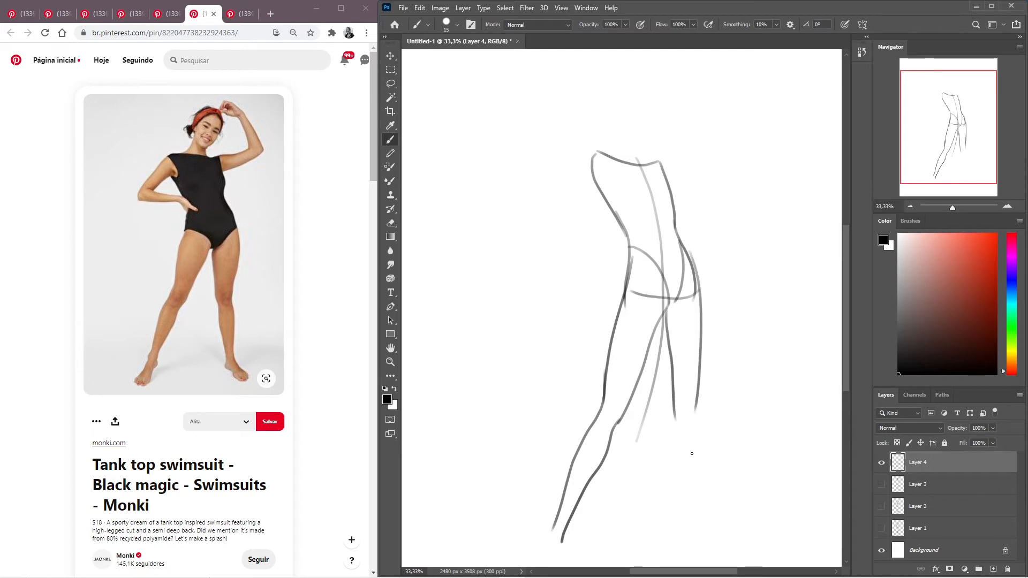
pyautogui.moveTo(698, 408); pyautogui.dragTo(709, 550)
pyautogui.hotkey('ctrl', 'z')
pyautogui.moveTo(698, 409); pyautogui.dragTo(707, 546)
pyautogui.moveTo(672, 369); pyautogui.dragTo(699, 547)
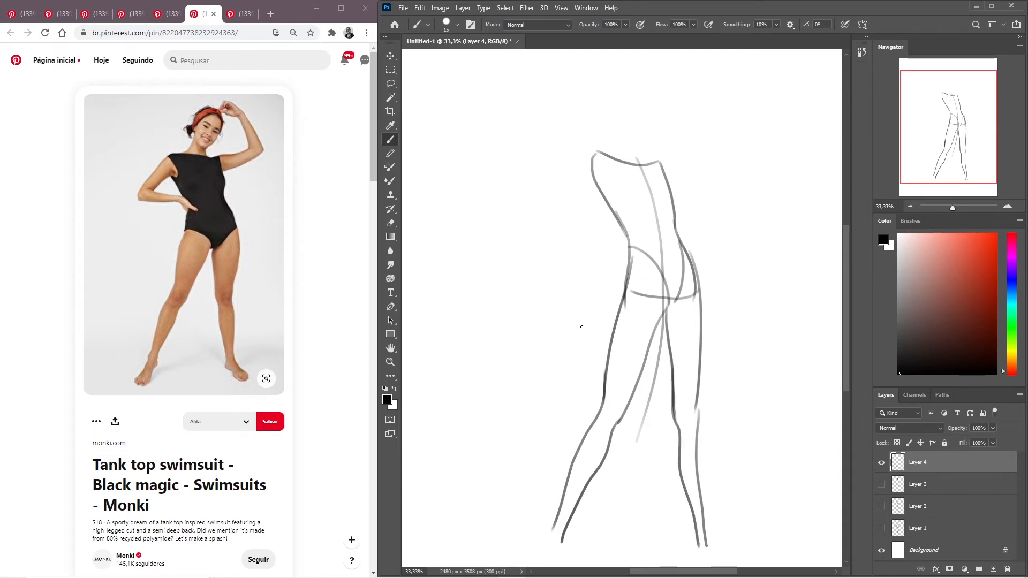
# - Try sketching a sideways foot on the leg at the viewer's right and undo it
pyautogui.moveTo(695, 542)
pyautogui.mouseDown()
pyautogui.moveTo(698, 527)
pyautogui.moveTo(709, 550)
pyautogui.moveTo(702, 524)
pyautogui.moveTo(741, 545)
pyautogui.moveTo(712, 552)
pyautogui.moveTo(743, 549)
pyautogui.mouseUp()
pyautogui.hotkey('ctrl', 'z')
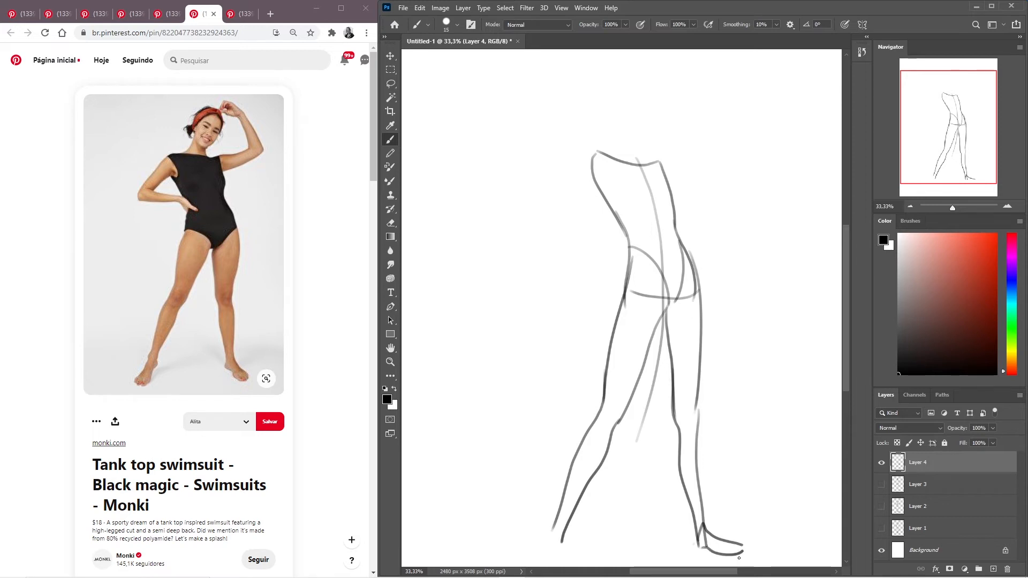
pyautogui.hotkey('ctrl', 'z')
pyautogui.hotkey('ctrl', 'z')
pyautogui.moveTo(703, 452); pyautogui.dragTo(702, 428)
pyautogui.moveTo(692, 515)
pyautogui.mouseDown()
pyautogui.moveTo(696, 501)
pyautogui.moveTo(737, 532)
pyautogui.moveTo(716, 539)
pyautogui.moveTo(691, 523)
pyautogui.moveTo(694, 511)
pyautogui.mouseUp()
pyautogui.hotkey('ctrl', 'z')
pyautogui.hotkey('ctrl', 'z')
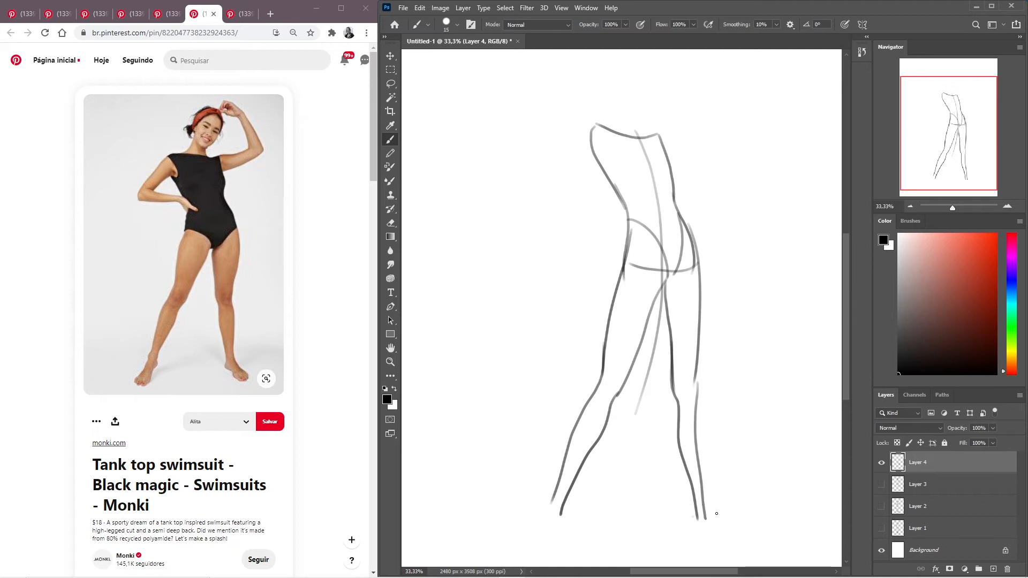
# - Try a downward-angled foot and an extra inner thigh line on the leg at the viewer's right, and undo both
pyautogui.moveTo(704, 495); pyautogui.dragTo(739, 541)
pyautogui.moveTo(693, 509); pyautogui.dragTo(731, 547)
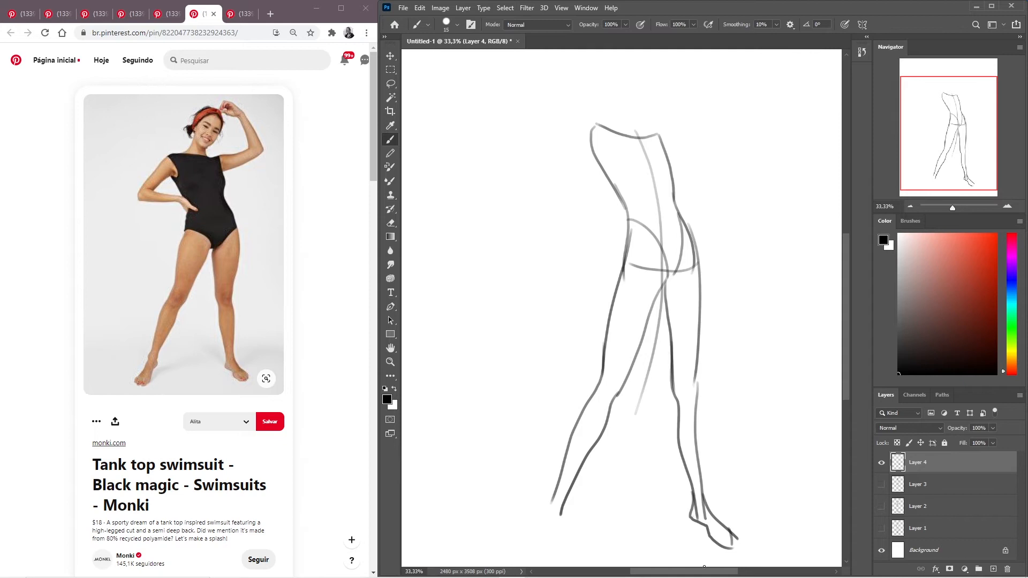
pyautogui.moveTo(624, 577)
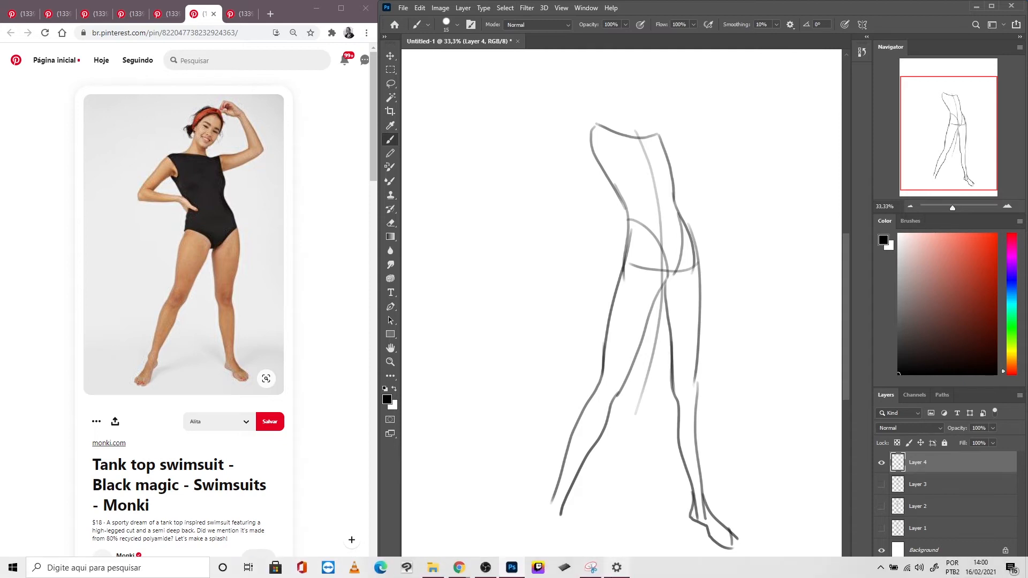
pyautogui.hotkey('ctrl', 'z')
pyautogui.hotkey('ctrl', 'z')
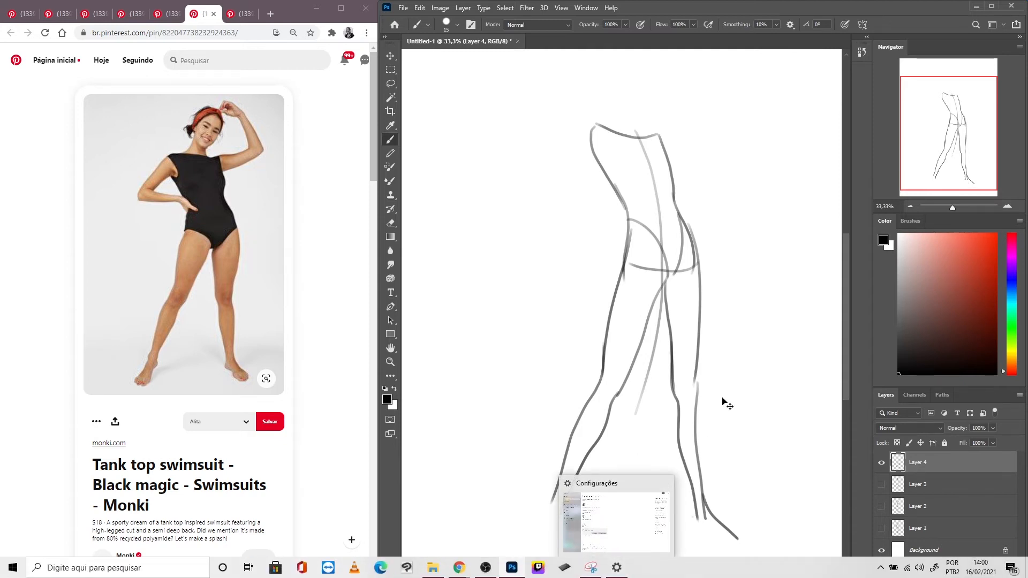
pyautogui.hotkey('ctrl', 'z')
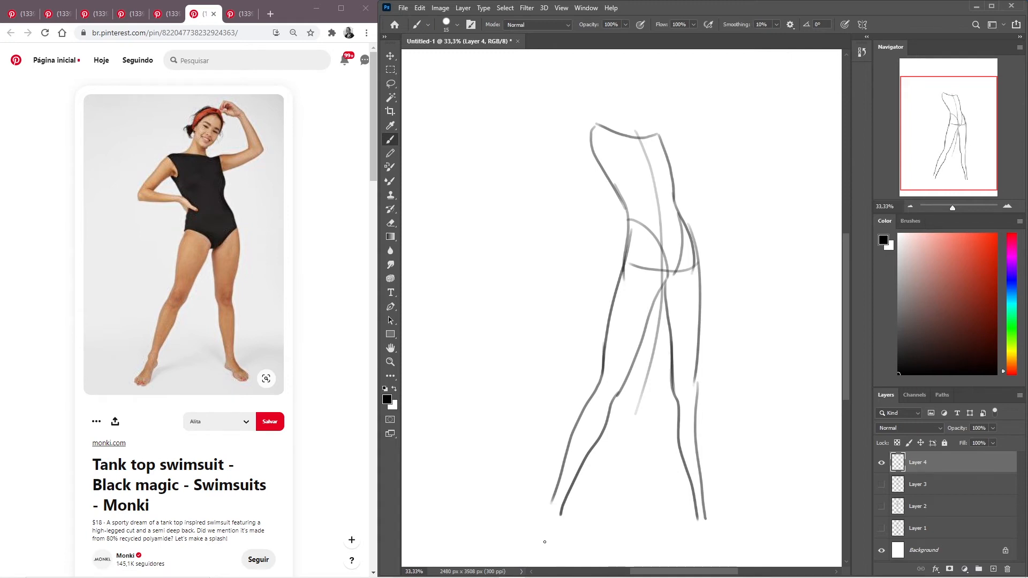
pyautogui.moveTo(662, 286); pyautogui.dragTo(672, 403)
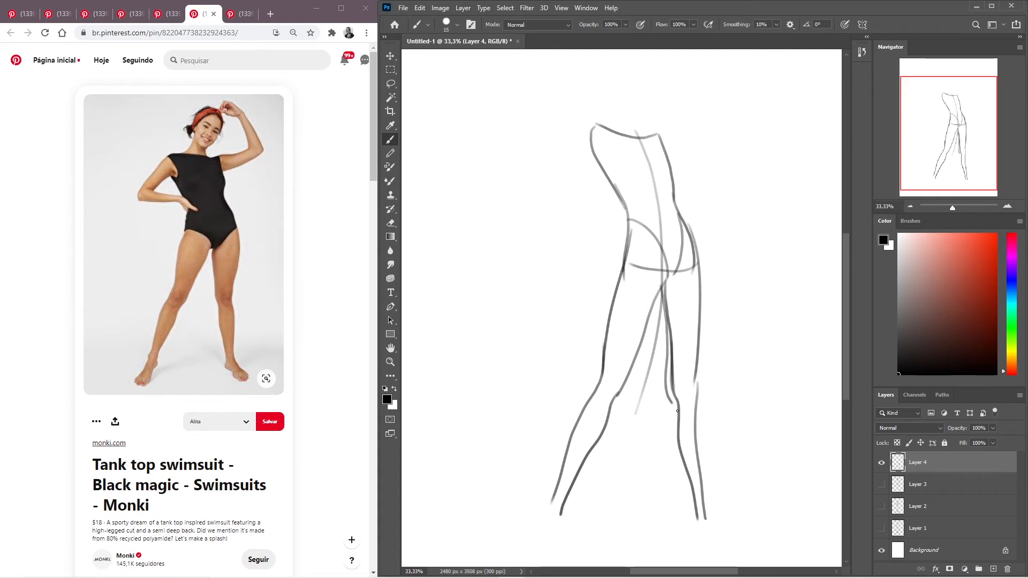
pyautogui.hotkey('ctrl', 'z')
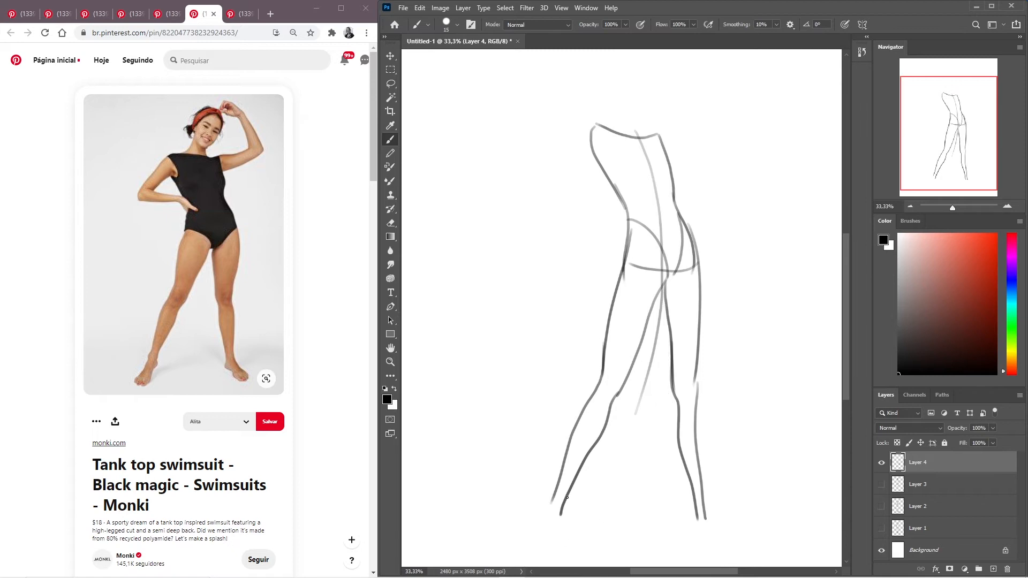
# - Draw the pointed foot on the slanted leg and begin the other foot with its ankle curve and instep line
pyautogui.moveTo(562, 511)
pyautogui.mouseDown()
pyautogui.moveTo(520, 542)
pyautogui.moveTo(555, 538)
pyautogui.moveTo(566, 506)
pyautogui.moveTo(559, 529)
pyautogui.mouseUp()
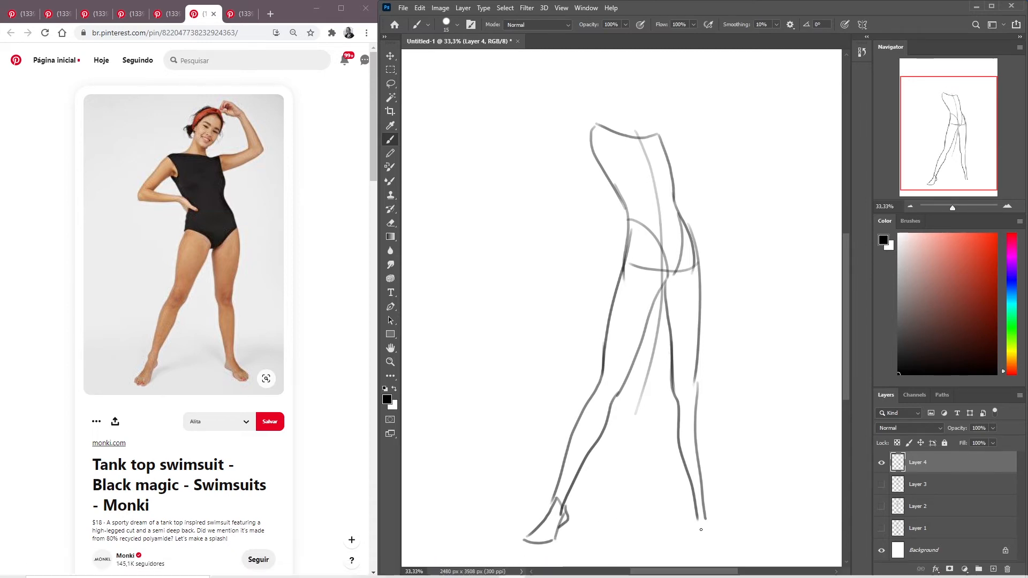
pyautogui.moveTo(701, 508)
pyautogui.mouseDown()
pyautogui.moveTo(728, 537)
pyautogui.moveTo(725, 552)
pyautogui.mouseUp()
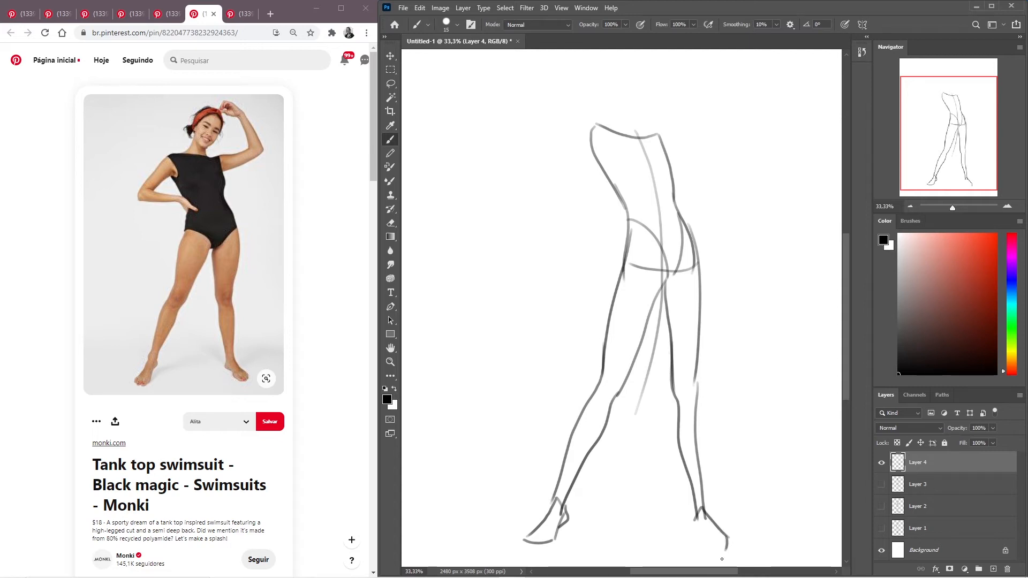
# - Try closing the foot at the viewer's right with toe, sole and heel strokes, and undo them
pyautogui.moveTo(720, 554)
pyautogui.mouseDown()
pyautogui.moveTo(692, 518)
pyautogui.moveTo(691, 518)
pyautogui.mouseUp()
pyautogui.hotkey('ctrl', 'z')
pyautogui.moveTo(694, 573)
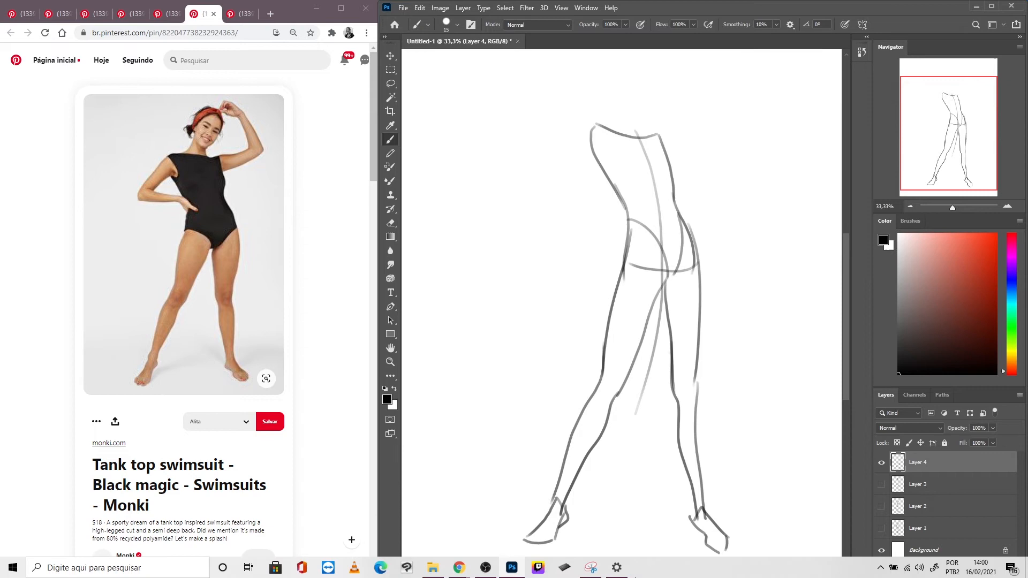
pyautogui.hotkey('ctrl', 'z')
pyautogui.hotkey('ctrl', 'z')
pyautogui.hotkey('ctrl', 'z')
pyautogui.hotkey('ctrl', 'z')
pyautogui.hotkey('ctrl', 'z')
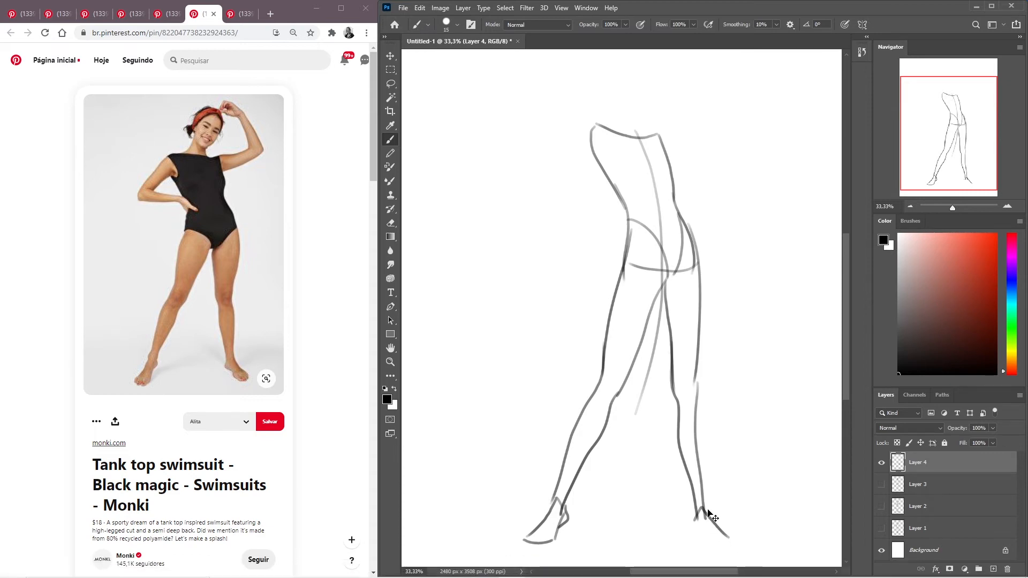
# - Try a rounded toe and inner contour for the foot at the viewer's right, undoing and redoing the strokes to compare them
pyautogui.moveTo(705, 507)
pyautogui.mouseDown()
pyautogui.moveTo(739, 542)
pyautogui.moveTo(723, 553)
pyautogui.mouseUp()
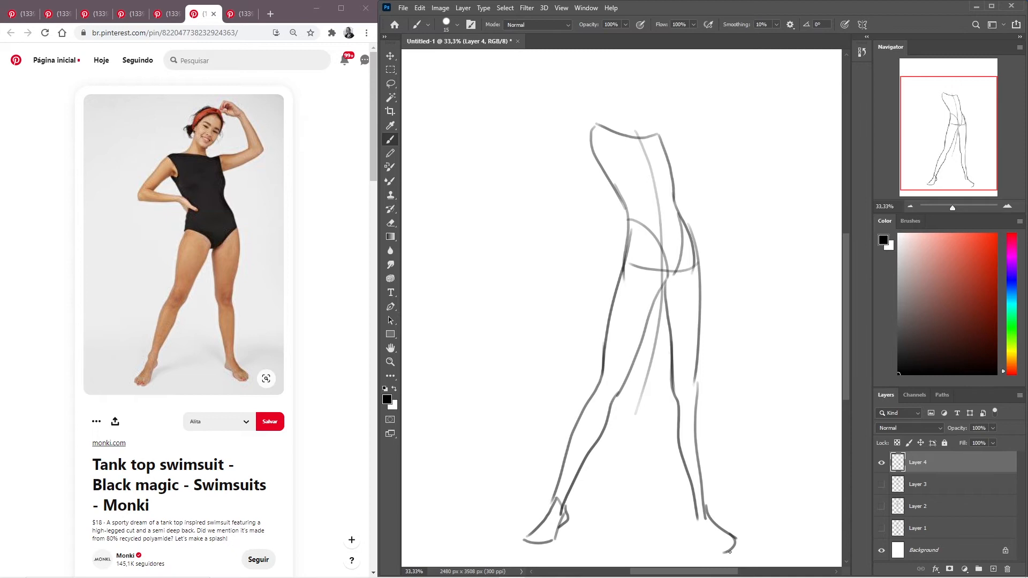
pyautogui.moveTo(720, 552); pyautogui.dragTo(701, 529)
pyautogui.hotkey('ctrl', 'z')
pyautogui.hotkey('ctrl', 'z')
pyautogui.hotkey('ctrl', 'z')
pyautogui.hotkey('ctrl', 'z')
pyautogui.hotkey('ctrl', 'z')
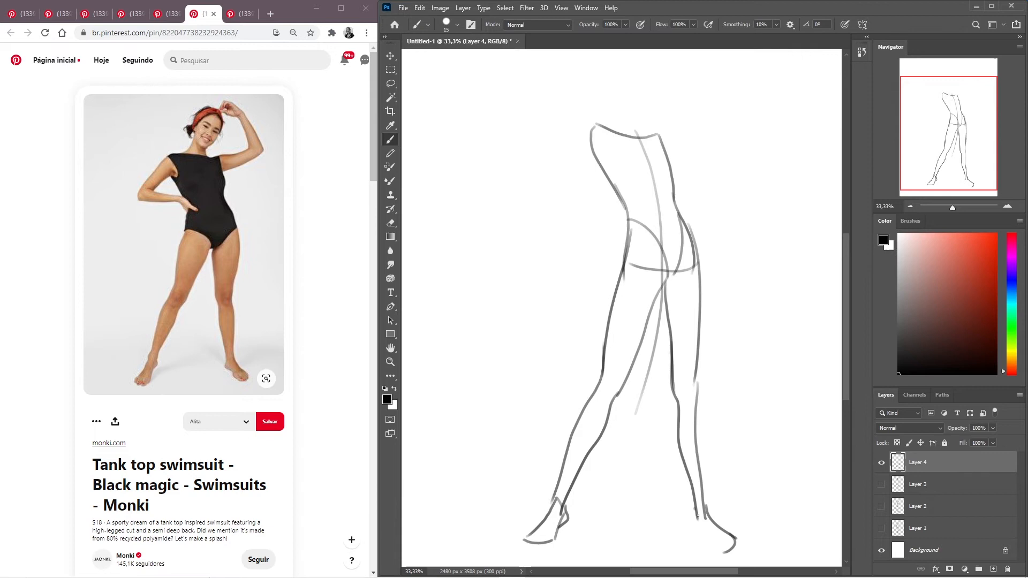
pyautogui.hotkey('ctrl', 'shift', 'z')
pyautogui.hotkey('ctrl', 'z')
pyautogui.hotkey('ctrl', 'shift', 'z')
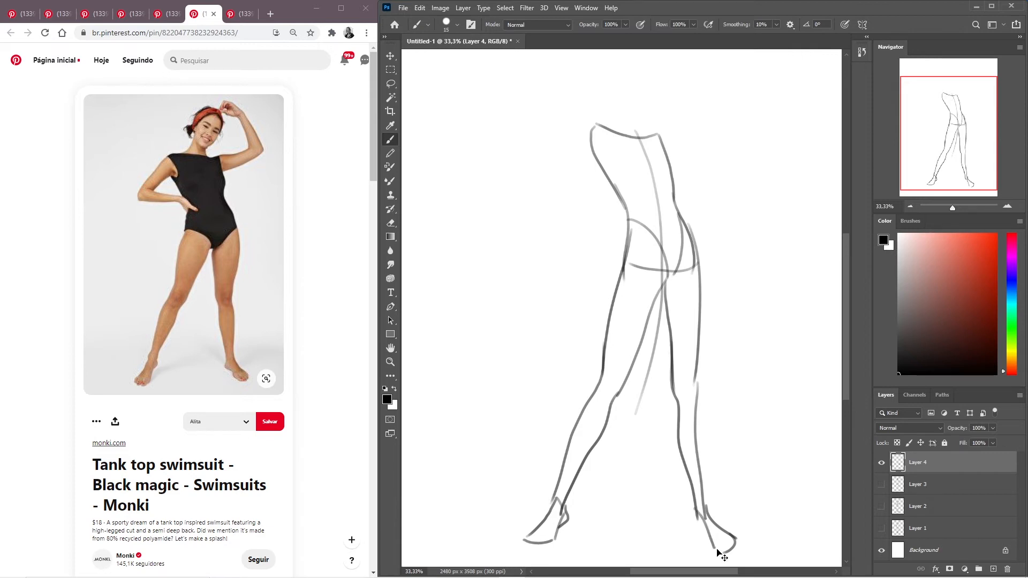
# - Try adding a heel and ankle stroke to the foot at the viewer's right, and undo the foot's rounded outline
pyautogui.moveTo(695, 500)
pyautogui.mouseDown()
pyautogui.moveTo(706, 547)
pyautogui.moveTo(690, 522)
pyautogui.moveTo(696, 493)
pyautogui.moveTo(693, 523)
pyautogui.mouseUp()
pyautogui.hotkey('ctrl', 'z')
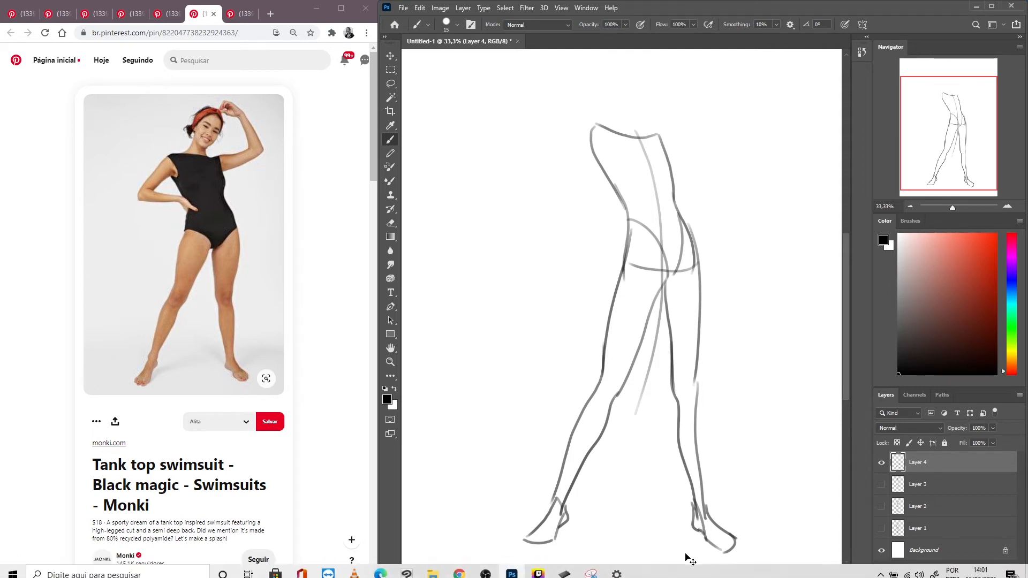
pyautogui.hotkey('ctrl', 'z')
pyautogui.hotkey('ctrl', 'z')
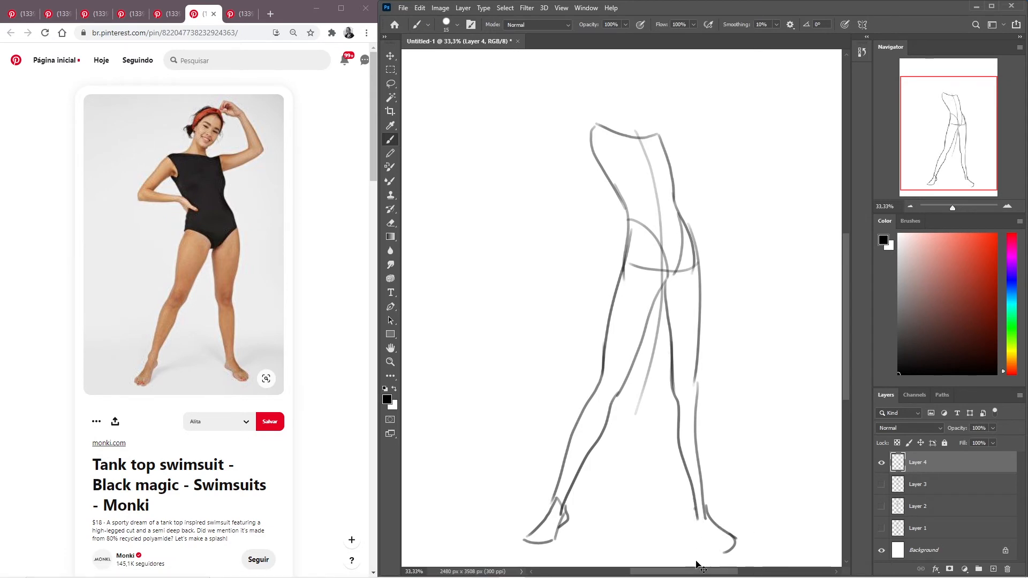
pyautogui.hotkey('ctrl', 'z')
pyautogui.hotkey('ctrl', 'z')
pyautogui.hotkey('ctrl', 'z')
# - Redraw the foot at the viewer's right as a pointed shape with instep, ankle, heel and toe strokes
pyautogui.moveTo(704, 494); pyautogui.dragTo(735, 544)
pyautogui.moveTo(690, 500)
pyautogui.mouseDown()
pyautogui.moveTo(688, 523)
pyautogui.moveTo(705, 529)
pyautogui.mouseUp()
pyautogui.hotkey('ctrl', 'z')
pyautogui.moveTo(688, 521); pyautogui.dragTo(714, 546)
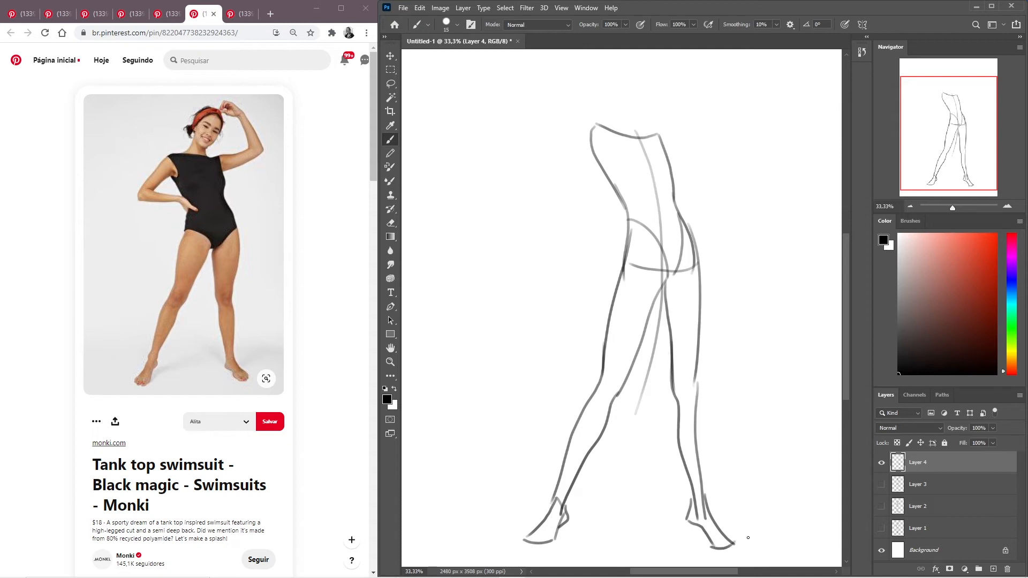
pyautogui.moveTo(733, 546); pyautogui.dragTo(708, 542)
# - Draw the upper arm at the viewer's left with two curved lines slanting outward from the shoulder
pyautogui.moveTo(596, 127); pyautogui.dragTo(554, 185)
pyautogui.moveTo(606, 144); pyautogui.dragTo(568, 200)
pyautogui.hotkey('ctrl', 'z')
pyautogui.moveTo(607, 144); pyautogui.dragTo(570, 188)
pyautogui.hotkey('ctrl', 'z')
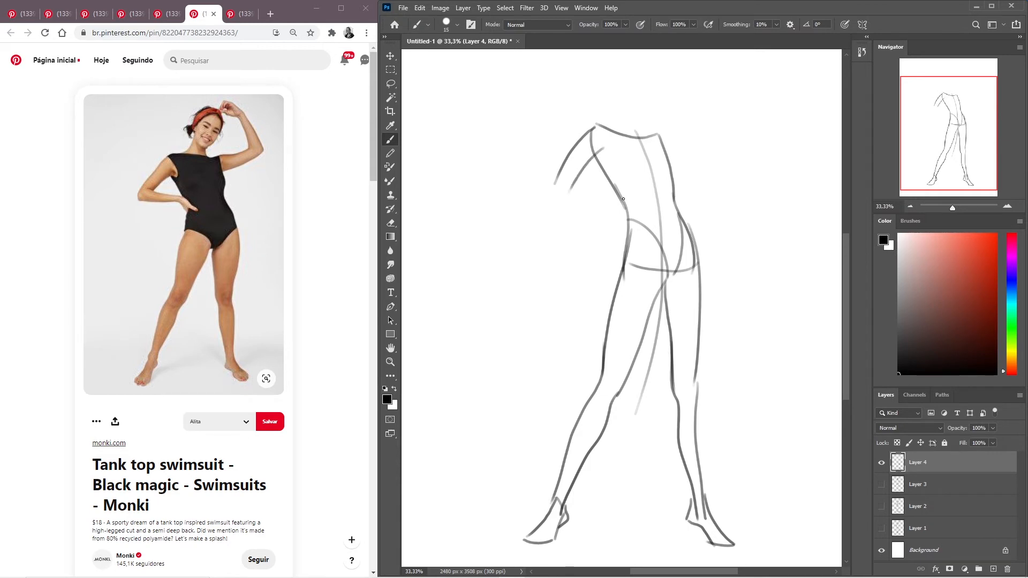
# - Draw the bent forearm at the viewer's left with two lines running from the elbow back to the waist
pyautogui.moveTo(558, 181); pyautogui.dragTo(618, 206)
pyautogui.moveTo(554, 198); pyautogui.dragTo(627, 223)
pyautogui.hotkey('ctrl', 'z')
pyautogui.moveTo(553, 196); pyautogui.dragTo(613, 211)
pyautogui.hotkey('ctrl', 'z')
pyautogui.moveTo(554, 200); pyautogui.dragTo(609, 214)
# - Sketch the hand resting on the hip with simple finger strokes and close the elbow of the bent arm
pyautogui.moveTo(607, 213); pyautogui.dragTo(627, 241)
pyautogui.hotkey('ctrl', 'z')
pyautogui.hotkey('ctrl', 'z')
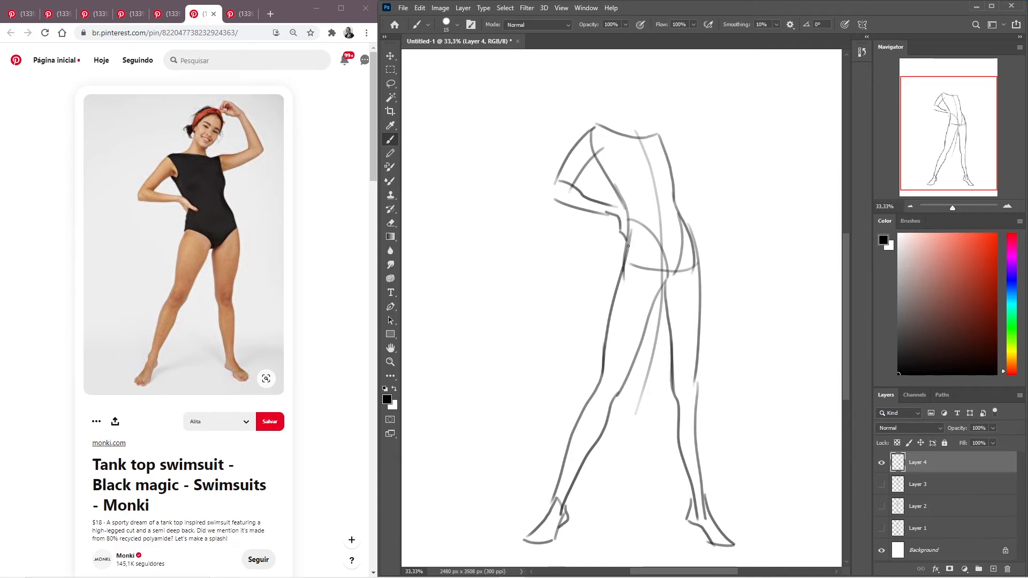
pyautogui.moveTo(616, 203)
pyautogui.mouseDown()
pyautogui.moveTo(645, 232)
pyautogui.moveTo(629, 229)
pyautogui.mouseUp()
pyautogui.hotkey('ctrl', 'z')
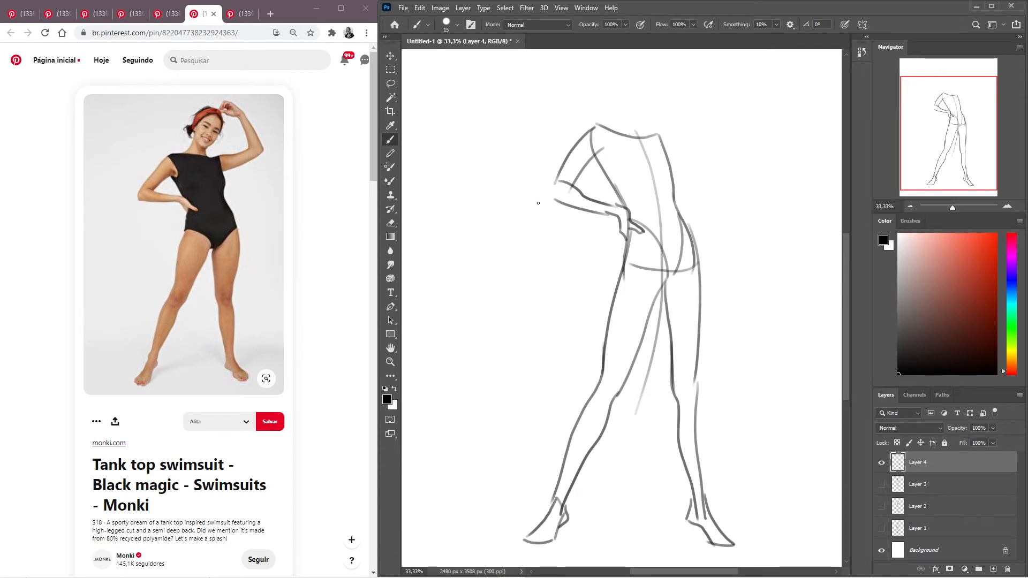
pyautogui.moveTo(557, 177); pyautogui.dragTo(550, 199)
# - Draw the neck and shoulder lines and an oval head tilted above the torso
pyautogui.moveTo(700, 156)
pyautogui.mouseDown()
pyautogui.moveTo(661, 179)
pyautogui.moveTo(677, 189)
pyautogui.mouseUp()
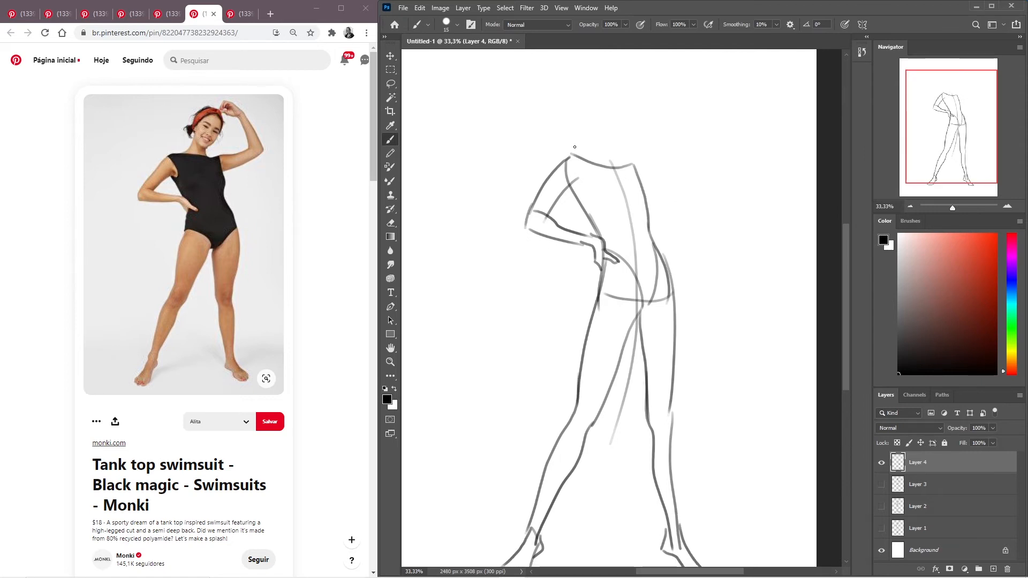
pyautogui.moveTo(578, 157)
pyautogui.mouseDown()
pyautogui.moveTo(598, 143)
pyautogui.moveTo(611, 161)
pyautogui.moveTo(617, 147)
pyautogui.mouseUp()
pyautogui.hotkey('ctrl', 'z')
pyautogui.moveTo(636, 114)
pyautogui.mouseDown()
pyautogui.moveTo(607, 148)
pyautogui.moveTo(603, 107)
pyautogui.moveTo(634, 103)
pyautogui.moveTo(609, 98)
pyautogui.moveTo(628, 96)
pyautogui.moveTo(639, 115)
pyautogui.moveTo(623, 144)
pyautogui.moveTo(602, 106)
pyautogui.moveTo(631, 102)
pyautogui.moveTo(631, 132)
pyautogui.mouseUp()
pyautogui.hotkey('ctrl', 'z')
pyautogui.hotkey('ctrl', 'z')
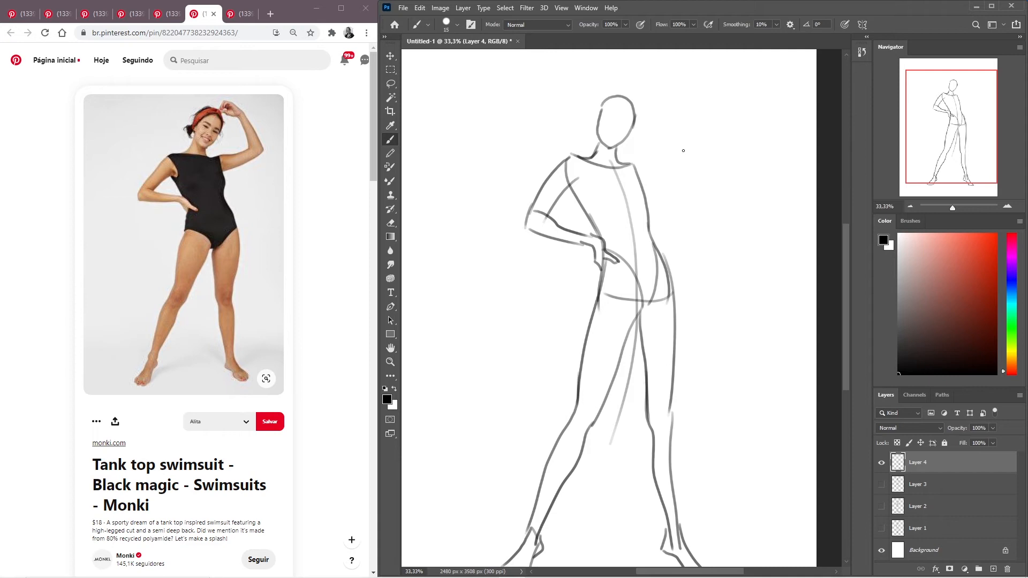
# - Draw the upper and lower contours of the raised upper arm from the shoulder at the viewer's right
pyautogui.moveTo(678, 265)
pyautogui.mouseDown()
pyautogui.moveTo(682, 230)
pyautogui.moveTo(671, 231)
pyautogui.moveTo(671, 259)
pyautogui.mouseUp()
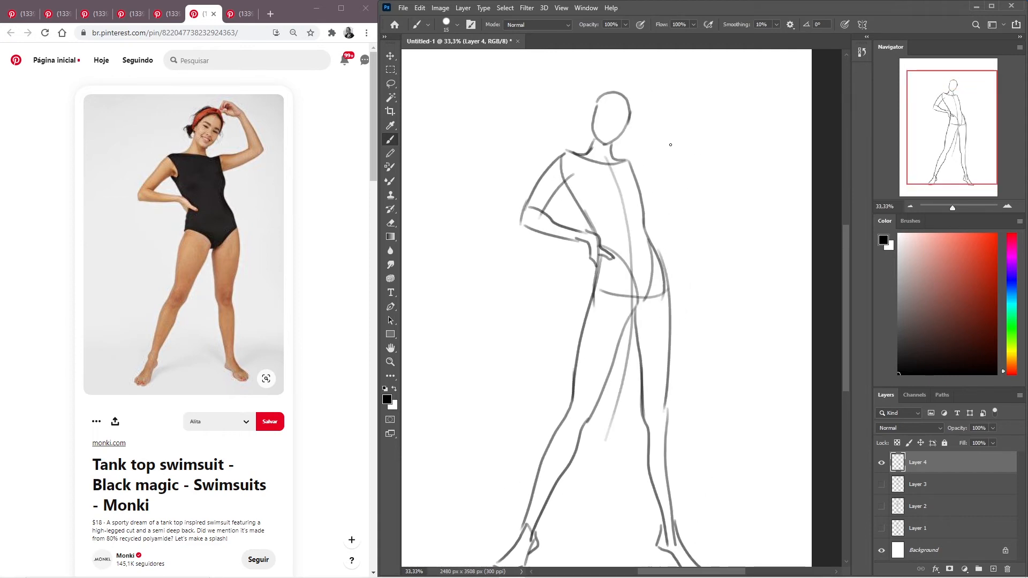
pyautogui.moveTo(624, 158)
pyautogui.mouseDown()
pyautogui.moveTo(688, 146)
pyautogui.moveTo(632, 174)
pyautogui.mouseUp()
pyautogui.hotkey('ctrl', 'z')
pyautogui.moveTo(684, 152); pyautogui.dragTo(629, 176)
pyautogui.hotkey('ctrl', 'z')
pyautogui.moveTo(685, 156); pyautogui.dragTo(633, 177)
# - Draw the raised forearm with two lines running from the elbow up toward the top of the head
pyautogui.moveTo(671, 144); pyautogui.dragTo(649, 95)
pyautogui.moveTo(662, 91); pyautogui.dragTo(689, 153)
pyautogui.hotkey('ctrl', 'z')
pyautogui.moveTo(657, 90); pyautogui.dragTo(696, 149)
pyautogui.hotkey('ctrl', 'z')
pyautogui.moveTo(658, 92); pyautogui.dragTo(687, 157)
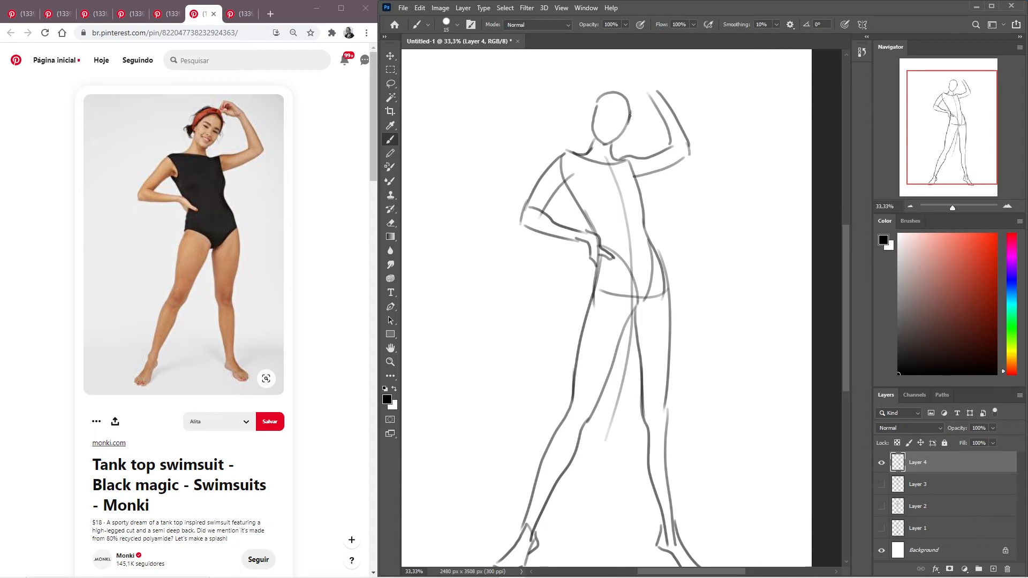
# - Sketch the raised arm's bent hand touching the top of the head, with wrist, back-of-hand and finger lines
pyautogui.moveTo(649, 94)
pyautogui.mouseDown()
pyautogui.moveTo(626, 93)
pyautogui.moveTo(640, 87)
pyautogui.mouseUp()
pyautogui.moveTo(624, 86); pyautogui.dragTo(630, 74)
pyautogui.hotkey('ctrl', 'z')
pyautogui.moveTo(623, 87)
pyautogui.mouseDown()
pyautogui.moveTo(639, 69)
pyautogui.moveTo(652, 90)
pyautogui.mouseUp()
pyautogui.hotkey('ctrl', 'z')
pyautogui.moveTo(625, 70); pyautogui.dragTo(654, 86)
pyautogui.moveTo(624, 74); pyautogui.dragTo(620, 91)
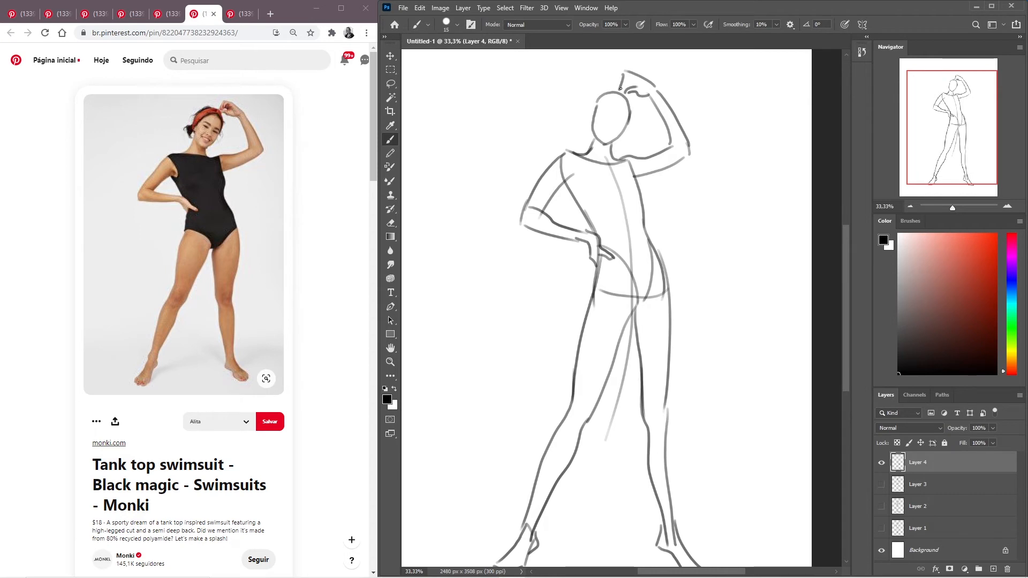
pyautogui.moveTo(621, 90); pyautogui.dragTo(641, 83)
pyautogui.moveTo(641, 83); pyautogui.dragTo(649, 90)
# - Add simplified eye, nose and mouth strokes to the face, following the tilt of the head
pyautogui.moveTo(613, 315)
pyautogui.mouseDown()
pyautogui.moveTo(600, 225)
pyautogui.moveTo(589, 331)
pyautogui.moveTo(595, 319)
pyautogui.mouseUp()
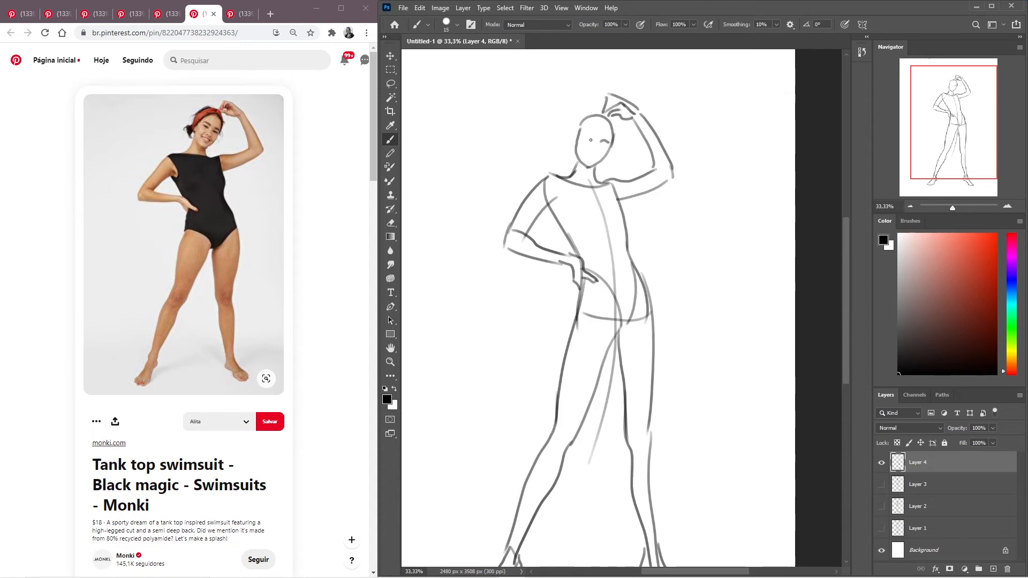
pyautogui.hotkey('ctrl', 'z')
pyautogui.moveTo(593, 137); pyautogui.dragTo(586, 133)
pyautogui.moveTo(596, 149); pyautogui.dragTo(584, 151)
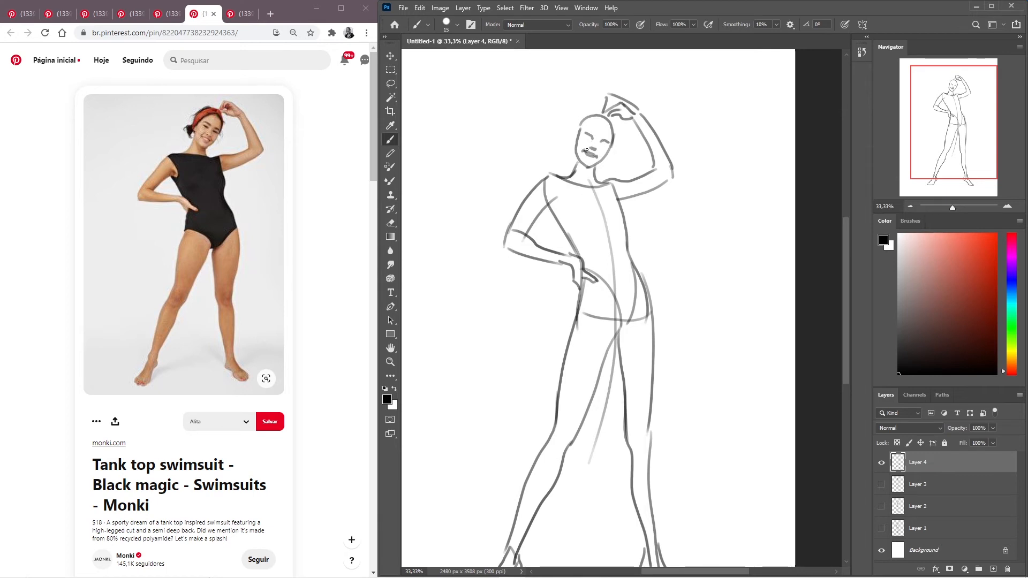
# - Draw the ear and the gathered hair beside the head at the viewer's left with short curved strokes
pyautogui.moveTo(602, 145)
pyautogui.mouseDown()
pyautogui.moveTo(587, 165)
pyautogui.moveTo(583, 136)
pyautogui.mouseUp()
pyautogui.moveTo(579, 138); pyautogui.dragTo(576, 167)
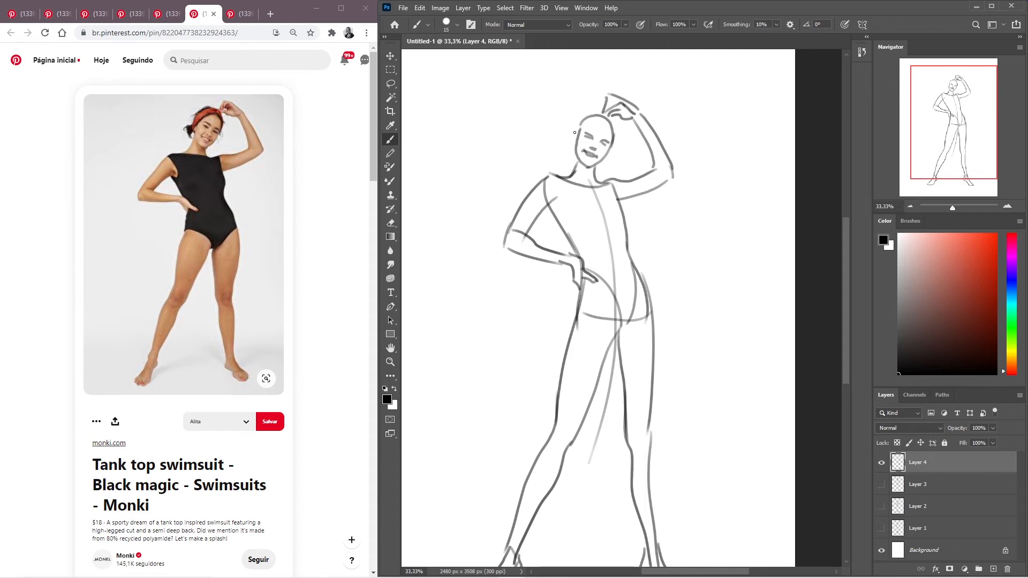
pyautogui.moveTo(573, 138); pyautogui.dragTo(575, 148)
pyautogui.moveTo(574, 127); pyautogui.dragTo(562, 163)
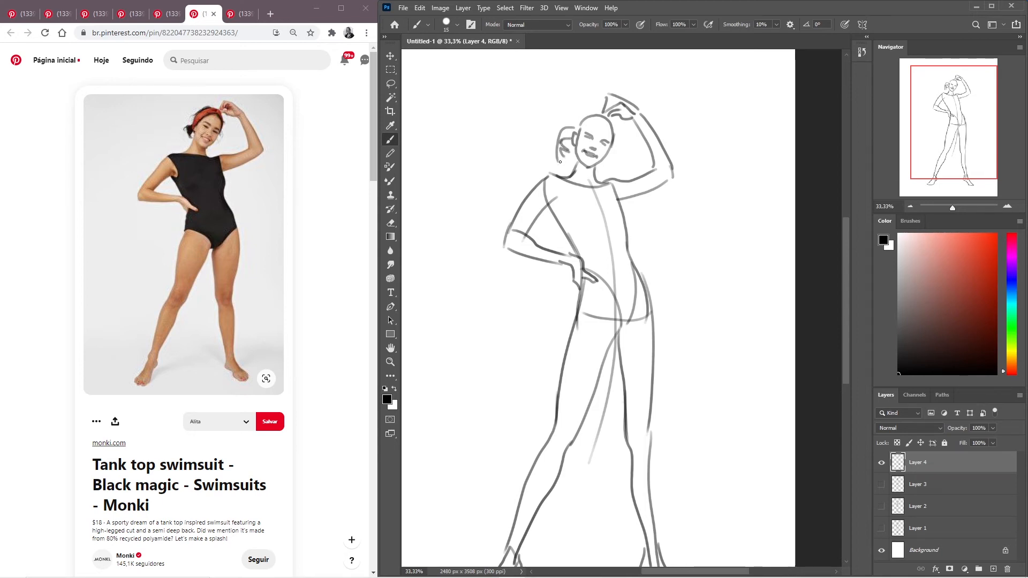
pyautogui.moveTo(561, 157); pyautogui.dragTo(557, 165)
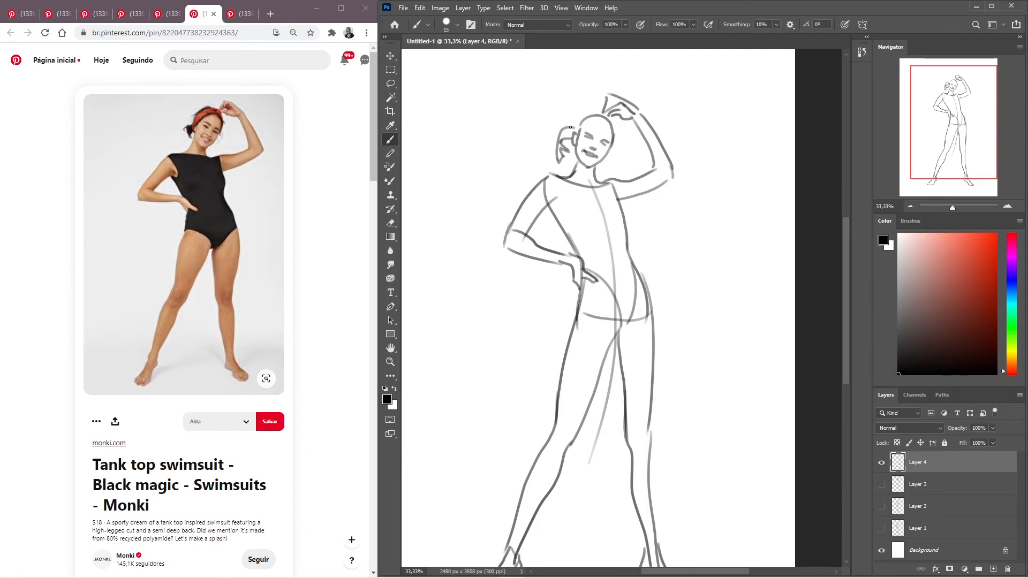
# - Add loose strands to the gathered hair and draw the hair outline curving over the head and down beside the face
pyautogui.moveTo(575, 128)
pyautogui.mouseDown()
pyautogui.moveTo(552, 130)
pyautogui.moveTo(550, 143)
pyautogui.moveTo(574, 128)
pyautogui.mouseUp()
pyautogui.moveTo(578, 113); pyautogui.dragTo(604, 115)
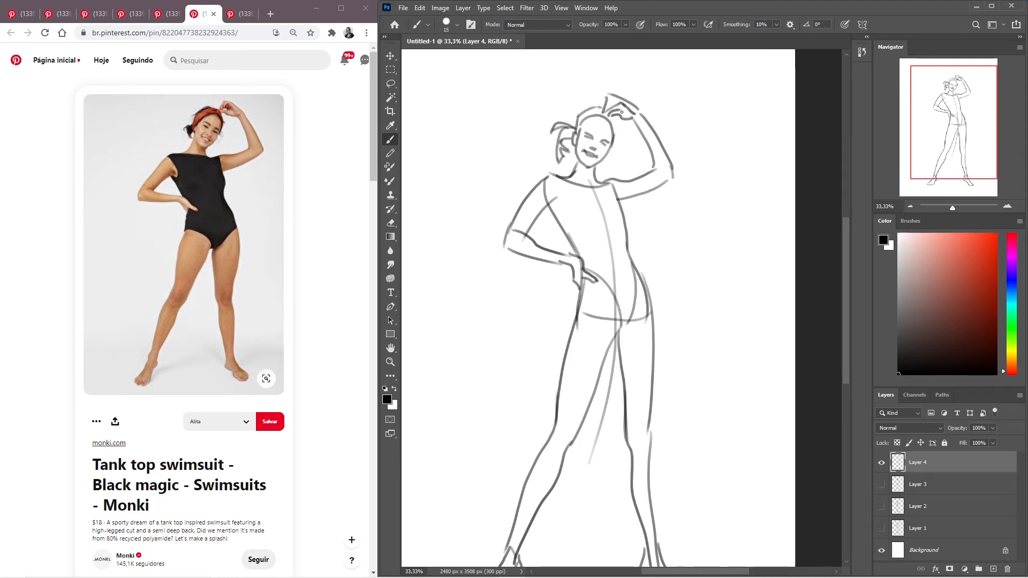
pyautogui.moveTo(614, 116); pyautogui.dragTo(612, 138)
pyautogui.moveTo(600, 111); pyautogui.dragTo(577, 117)
pyautogui.hotkey('ctrl', 'z')
pyautogui.moveTo(586, 105); pyautogui.dragTo(587, 104)
pyautogui.hotkey('ctrl', 'z')
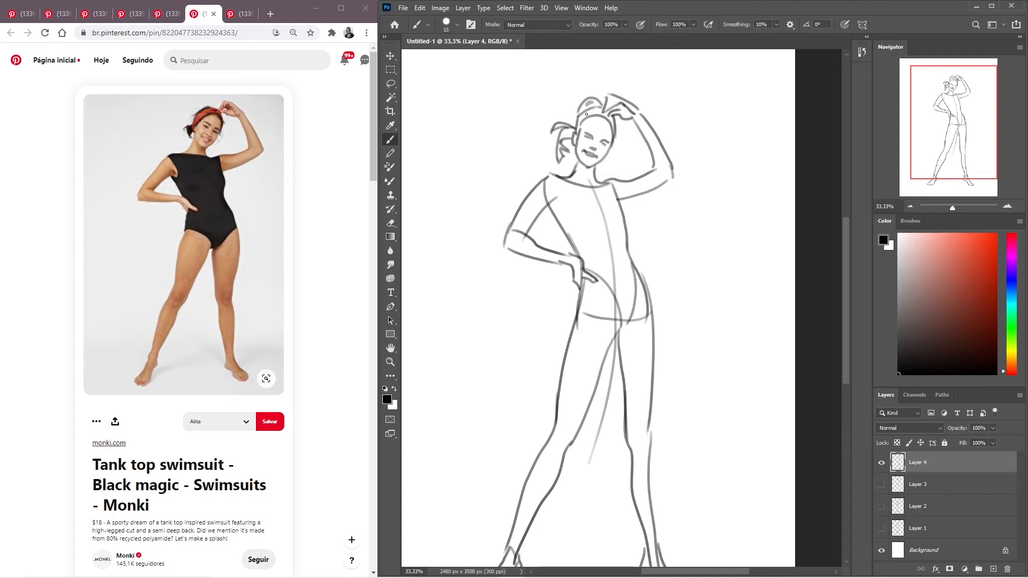
pyautogui.moveTo(510, 251); pyautogui.dragTo(506, 260)
pyautogui.hotkey('ctrl', 'z')
pyautogui.hotkey('ctrl', 'z')
pyautogui.moveTo(598, 96)
pyautogui.mouseDown()
pyautogui.moveTo(589, 100)
pyautogui.moveTo(602, 102)
pyautogui.mouseUp()
pyautogui.hotkey('ctrl', 'z')
pyautogui.hotkey('ctrl', 'z')
pyautogui.hotkey('ctrl', 'shift', 'h')
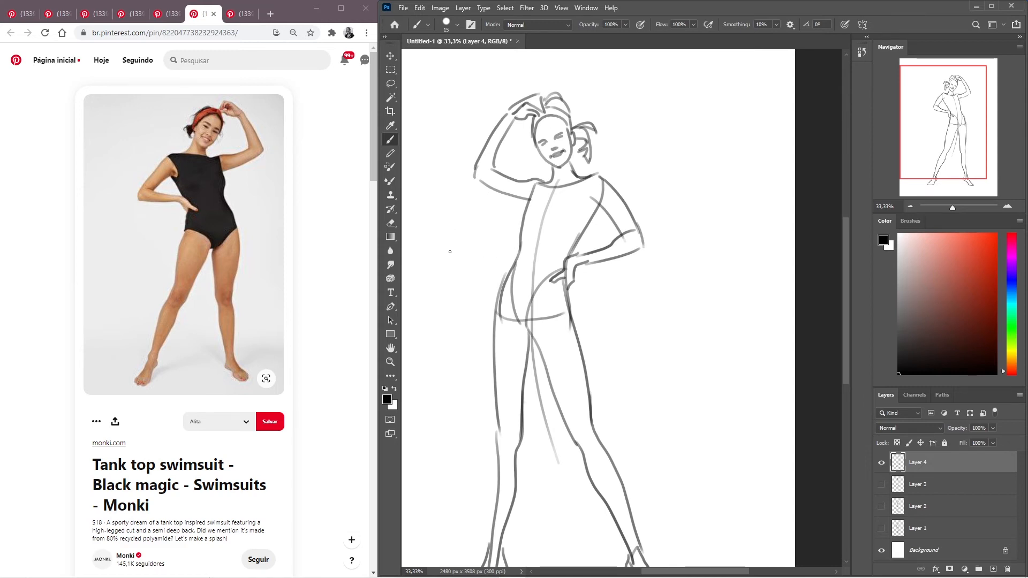
pyautogui.hotkey('ctrl', 'z')
pyautogui.hotkey('ctrl', 'z')
pyautogui.hotkey('ctrl', 'shift', 'h')
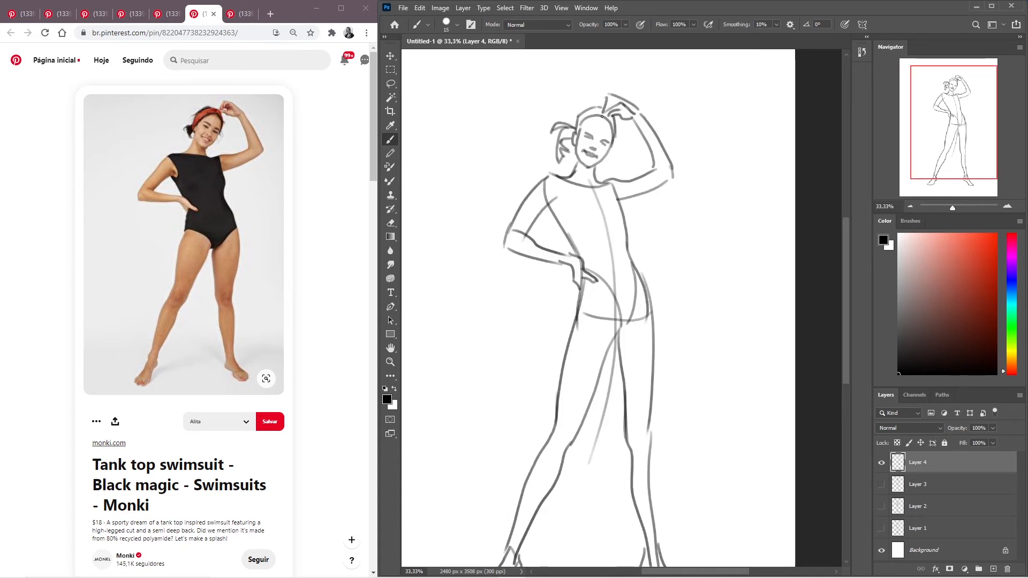
# - Draw a headband line across the top of the head and a small hair tuft beside the face at the viewer's right
pyautogui.moveTo(604, 107); pyautogui.dragTo(577, 114)
pyautogui.moveTo(643, 320)
pyautogui.mouseDown()
pyautogui.moveTo(633, 272)
pyautogui.moveTo(653, 272)
pyautogui.moveTo(654, 294)
pyautogui.mouseUp()
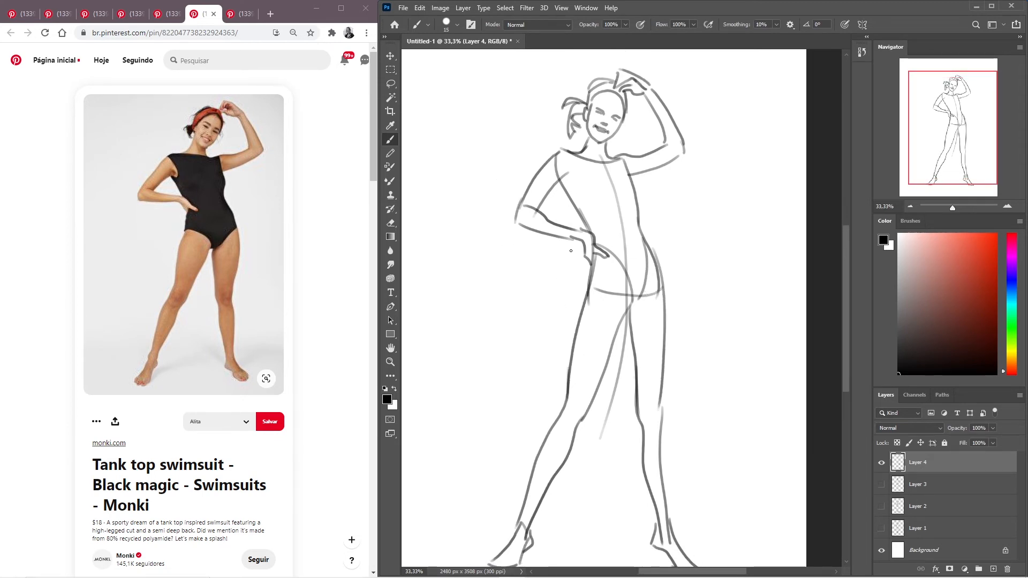
pyautogui.moveTo(673, 324)
pyautogui.mouseDown()
pyautogui.moveTo(654, 243)
pyautogui.moveTo(662, 290)
pyautogui.mouseUp()
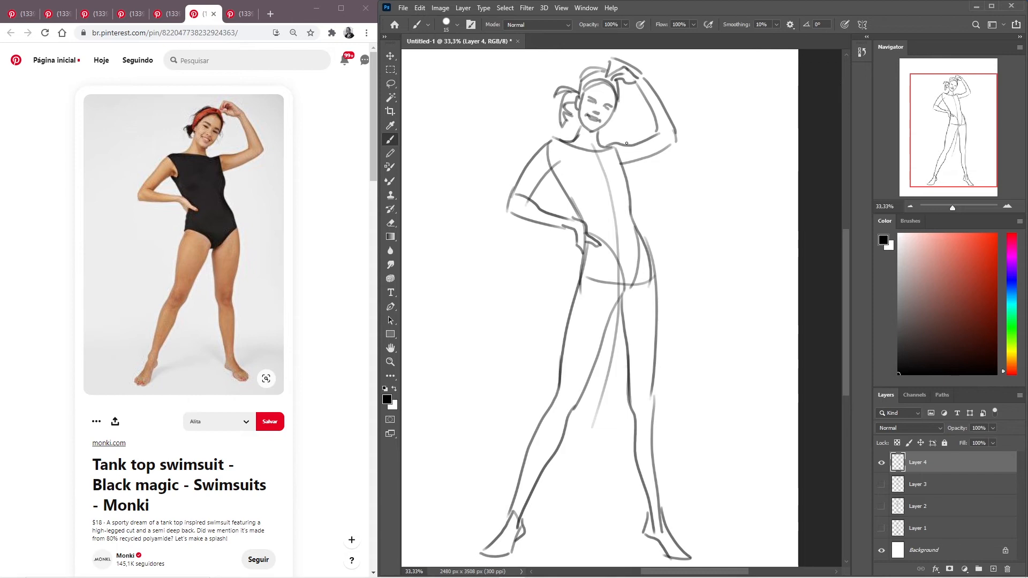
pyautogui.moveTo(620, 97); pyautogui.dragTo(612, 122)
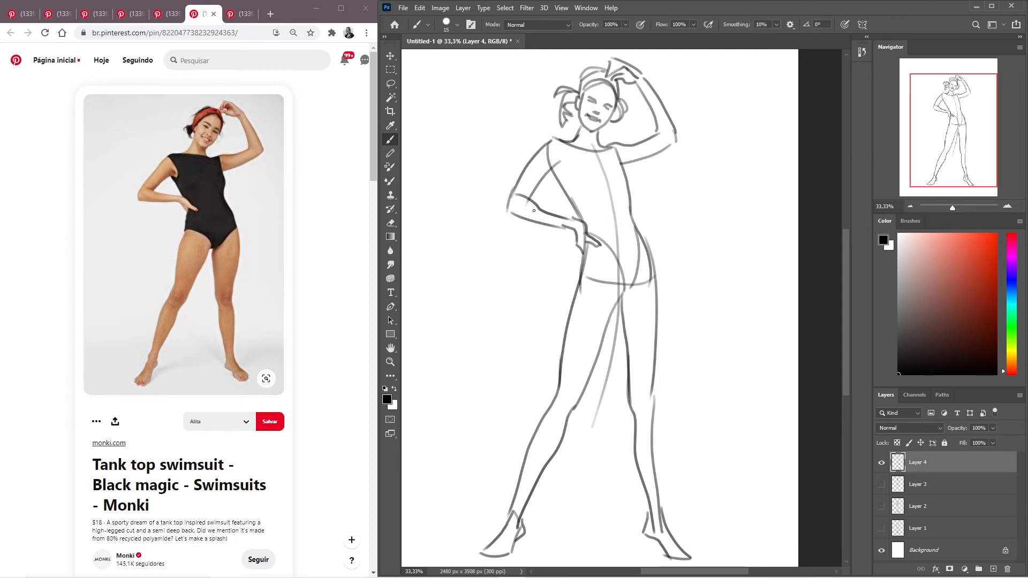
pyautogui.moveTo(666, 264)
pyautogui.mouseDown()
pyautogui.moveTo(651, 262)
pyautogui.moveTo(660, 261)
pyautogui.mouseUp()
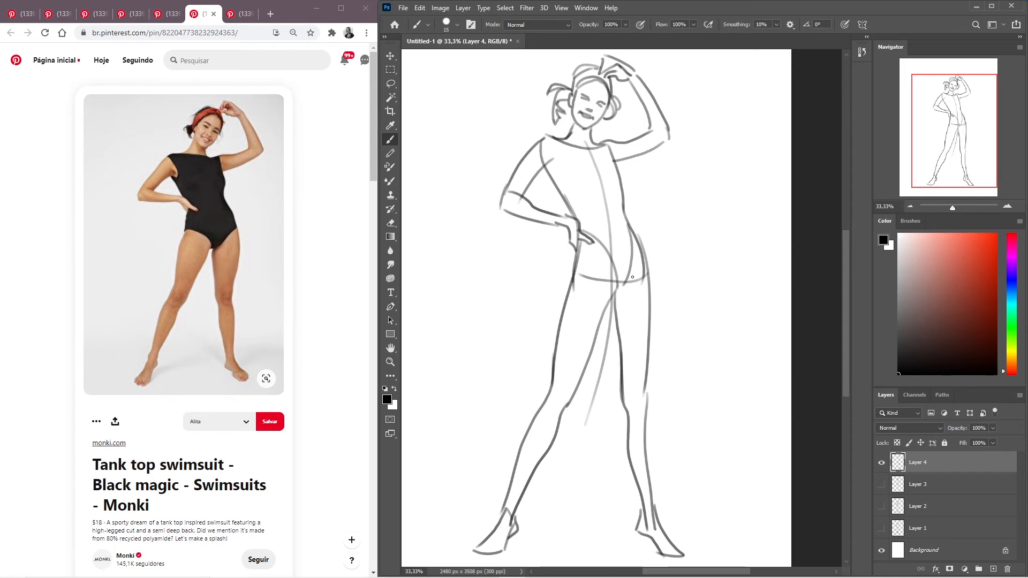
pyautogui.moveTo(654, 356)
pyautogui.mouseDown()
pyautogui.moveTo(645, 316)
pyautogui.moveTo(654, 368)
pyautogui.moveTo(672, 348)
pyautogui.mouseUp()
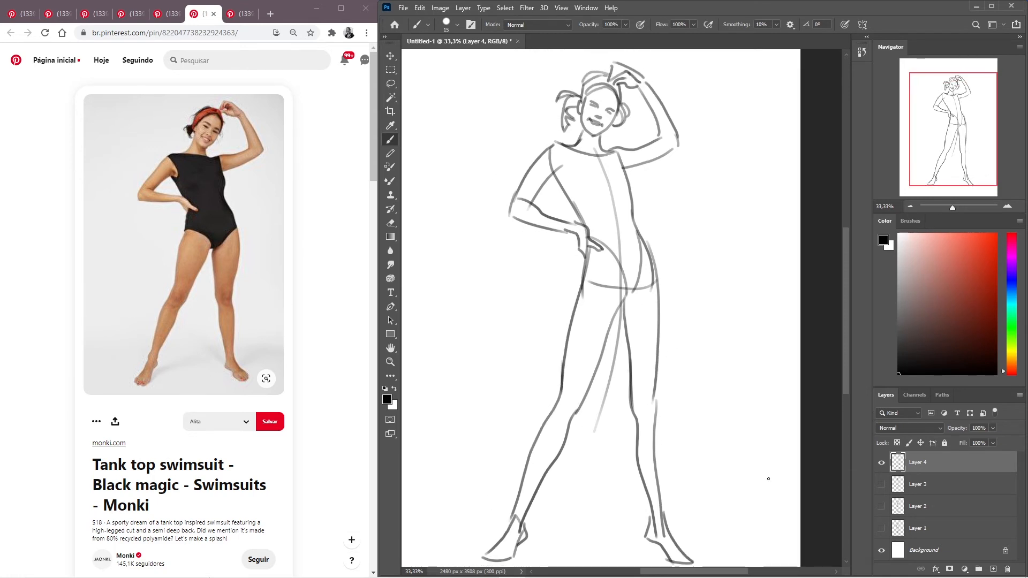
# - Show the drawings on Layers 3, 2 and 1 one at a time, leave all four drawing layers hidden, and add a new empty layer
pyautogui.click(882, 463)
pyautogui.click(881, 485)
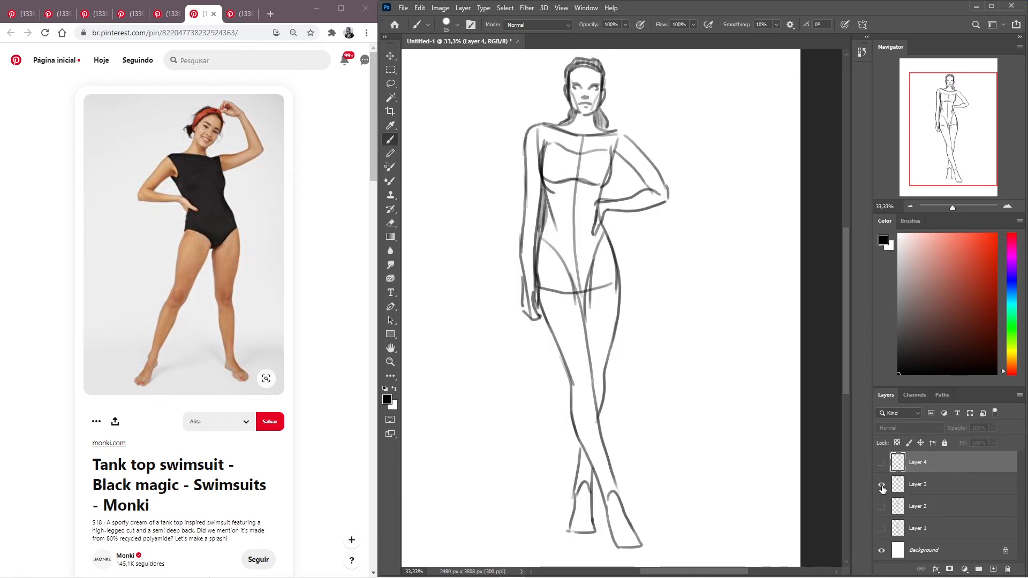
pyautogui.click(882, 487)
pyautogui.click(881, 508)
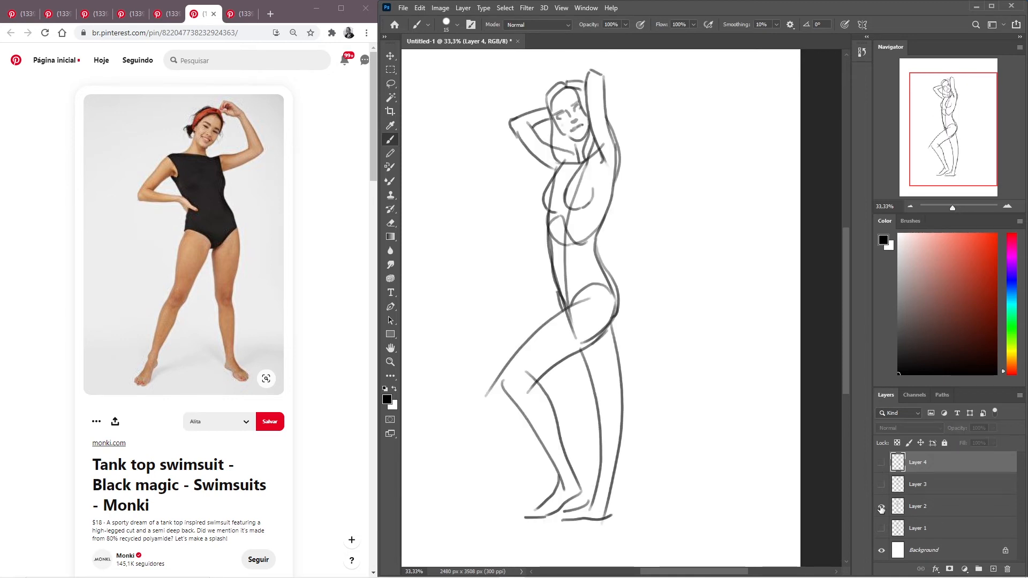
pyautogui.click(881, 508)
pyautogui.click(881, 530)
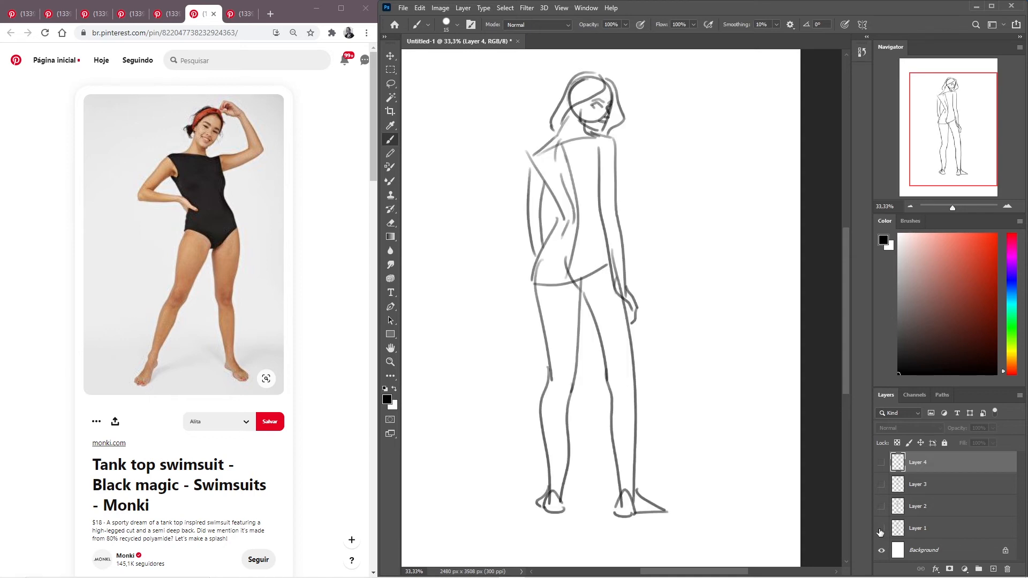
pyautogui.click(882, 529)
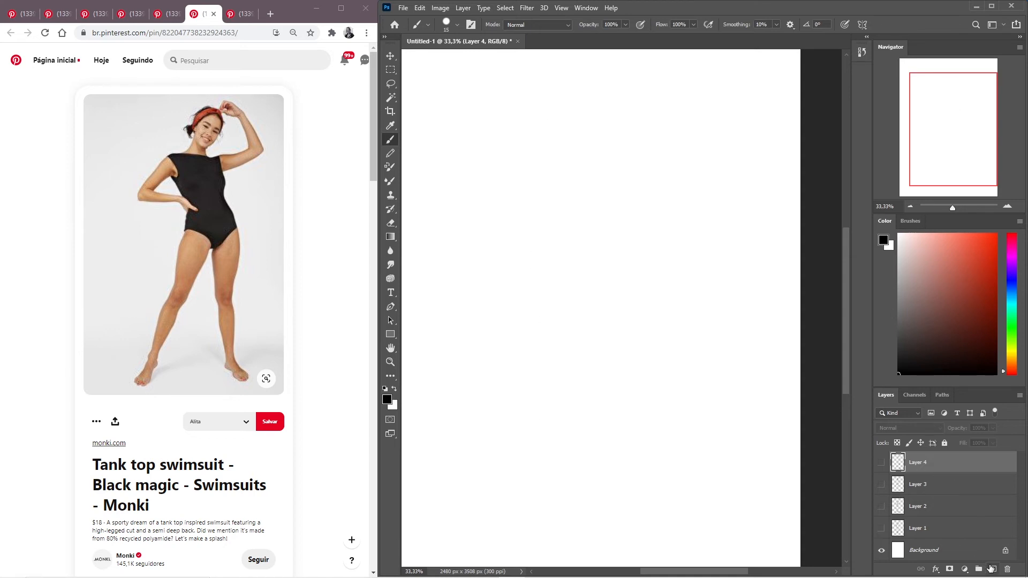
pyautogui.click(993, 569)
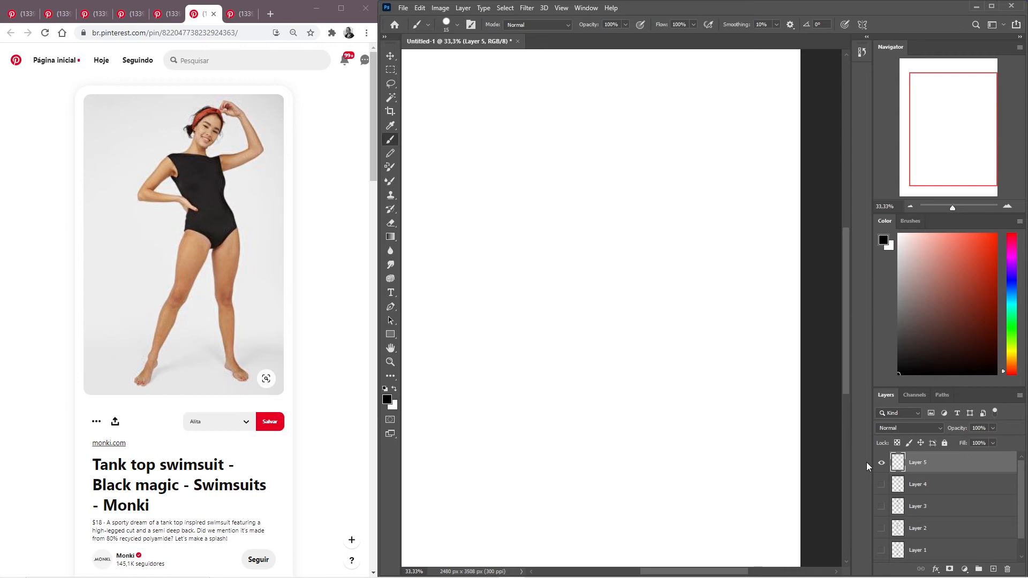
# - Switch to Pinterest and browse the related pins below the tank top swimsuit photo for another full-body pose reference
pyautogui.scroll(-6, 332, 248)
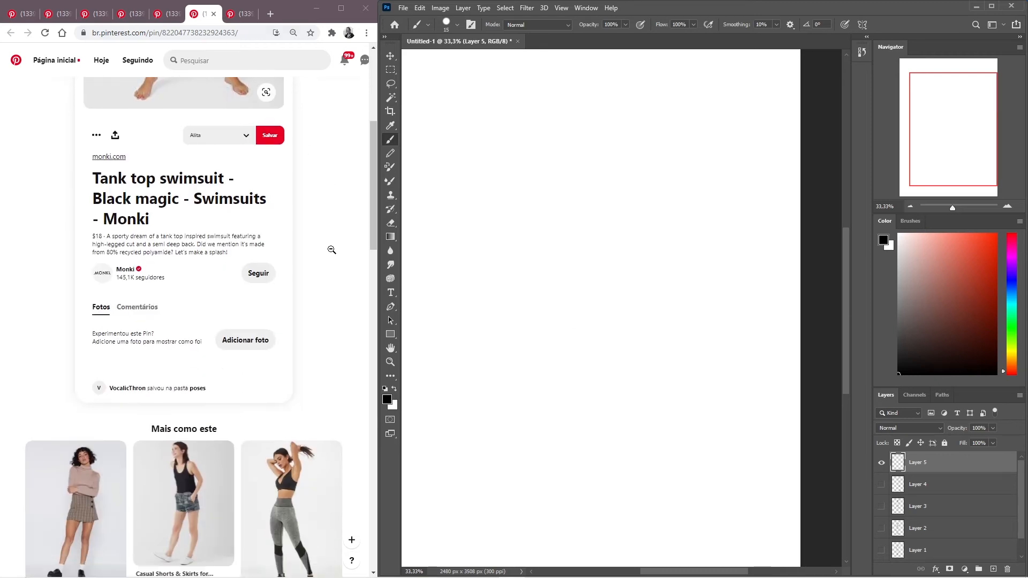
pyautogui.scroll(-6, 345, 159)
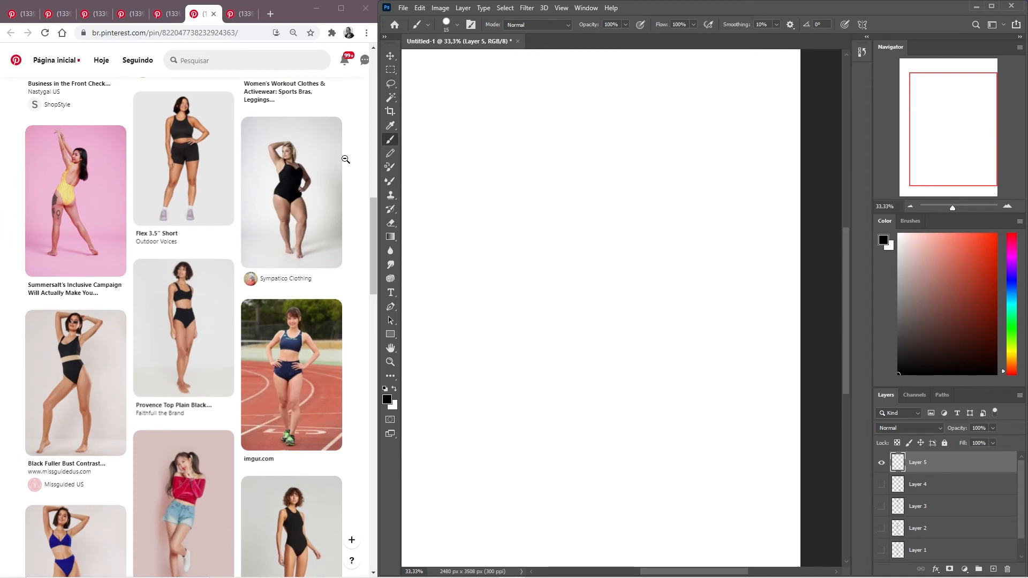
pyautogui.scroll(4, 362, 160)
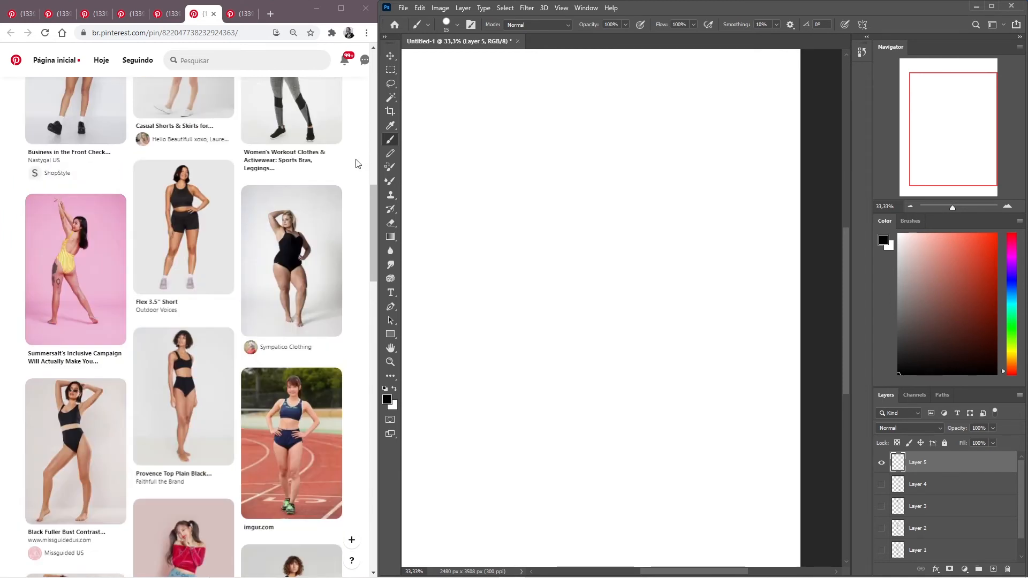
pyautogui.scroll(-8, 358, 164)
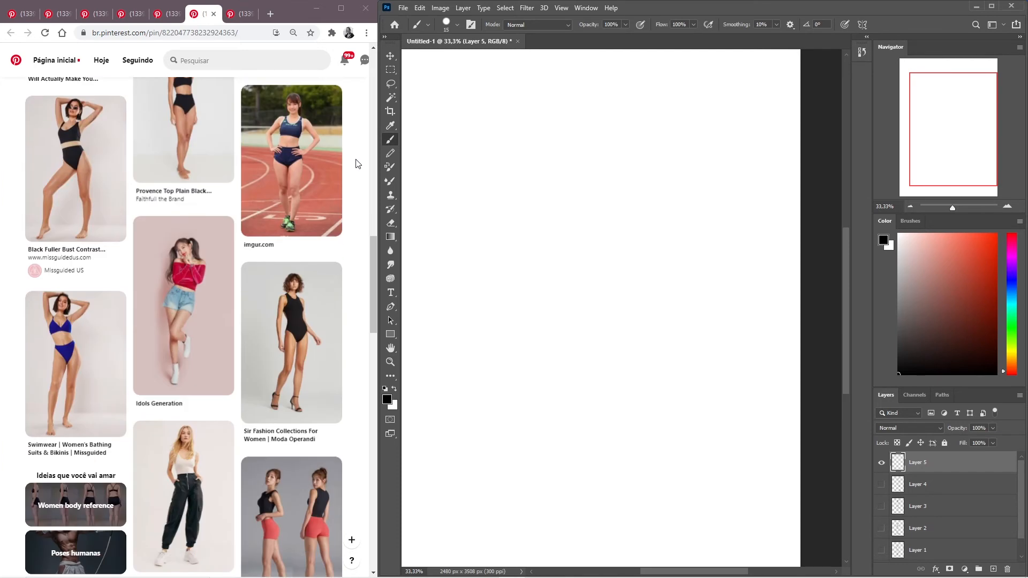
pyautogui.scroll(-1, 358, 164)
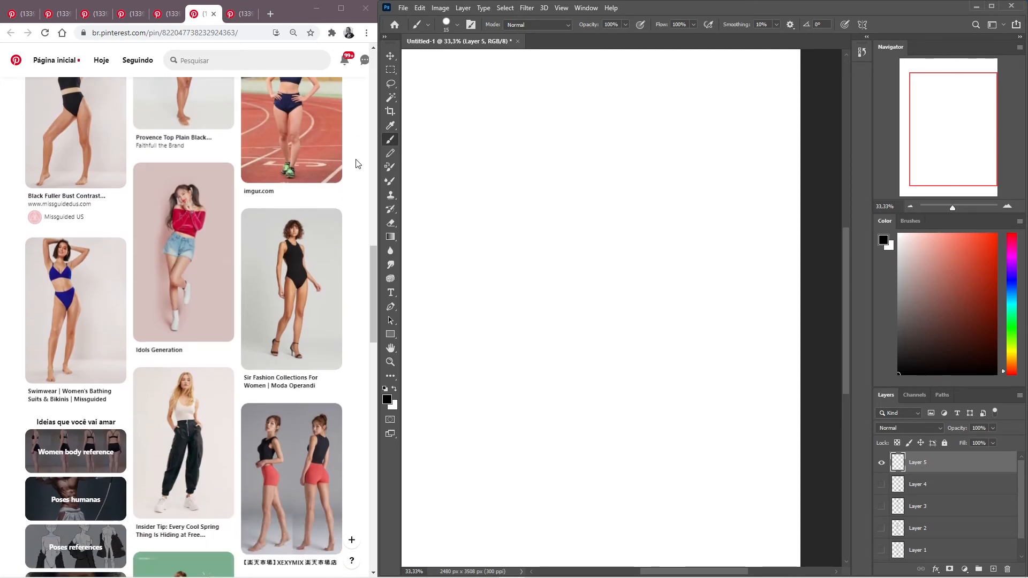
pyautogui.scroll(-1, 357, 164)
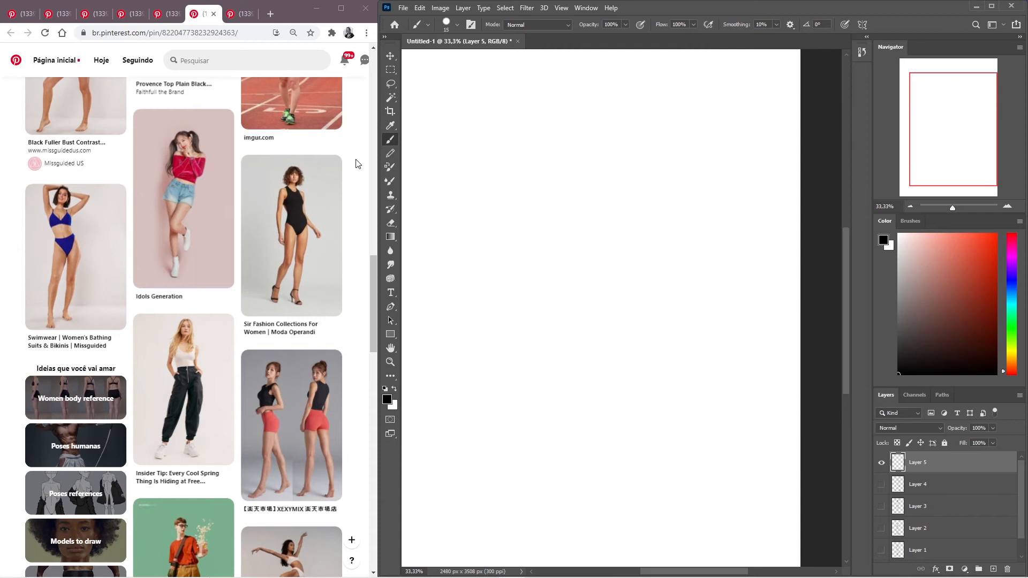
pyautogui.scroll(-2, 358, 164)
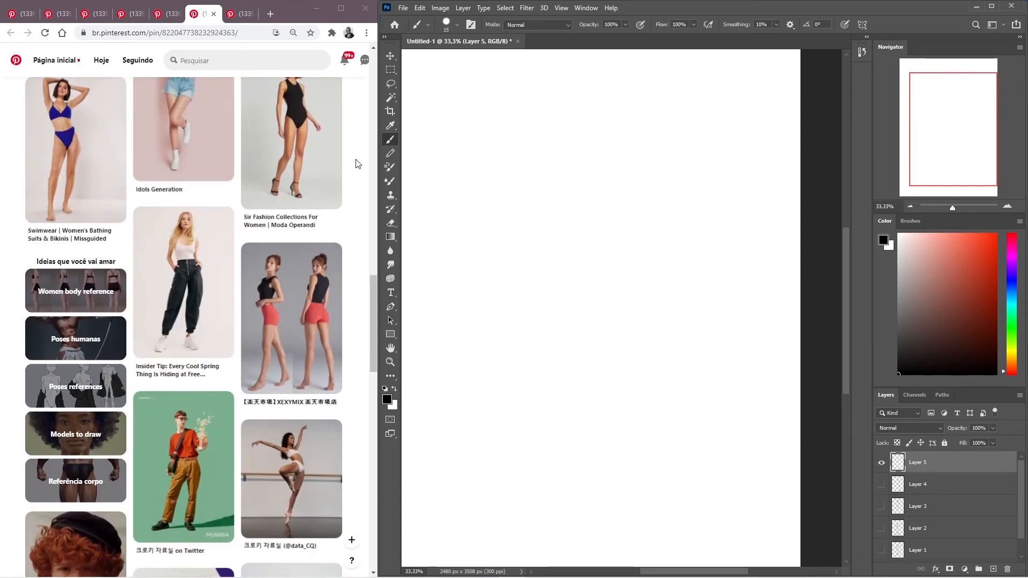
pyautogui.scroll(-1, 358, 164)
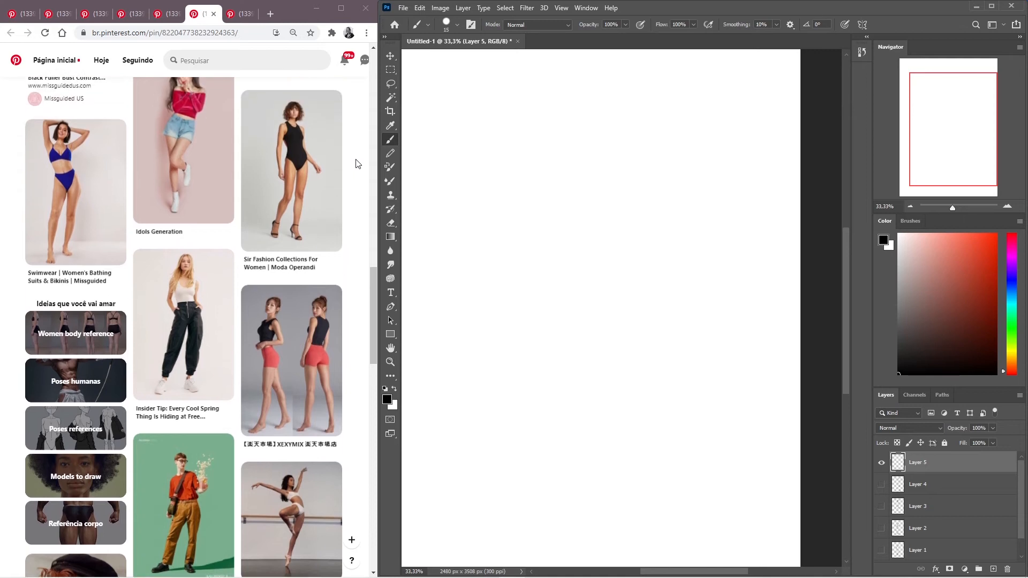
pyautogui.scroll(-3, 357, 164)
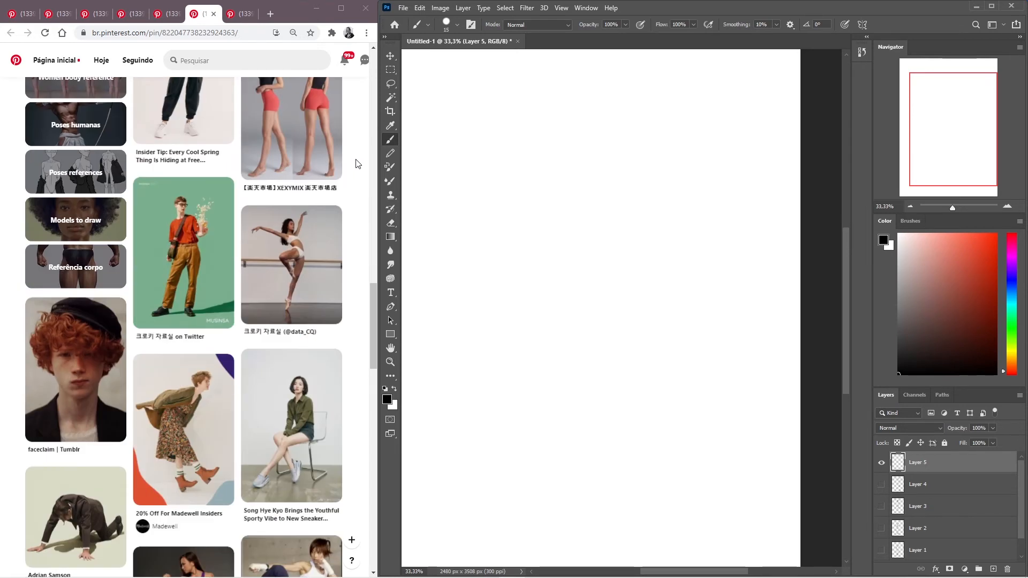
pyautogui.scroll(7, 358, 164)
pyautogui.scroll(2, 358, 164)
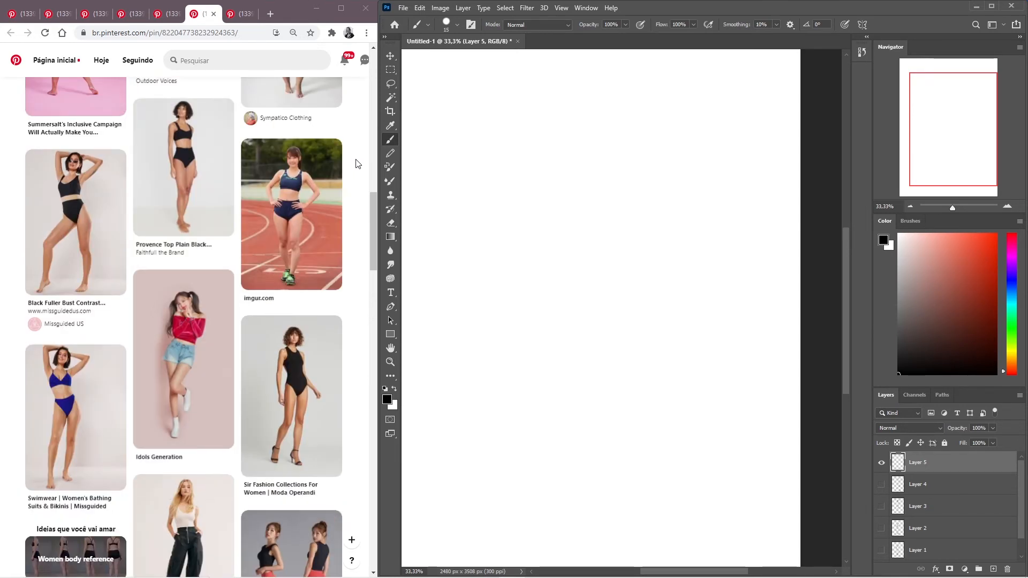
pyautogui.scroll(2, 358, 164)
pyautogui.scroll(-3, 358, 164)
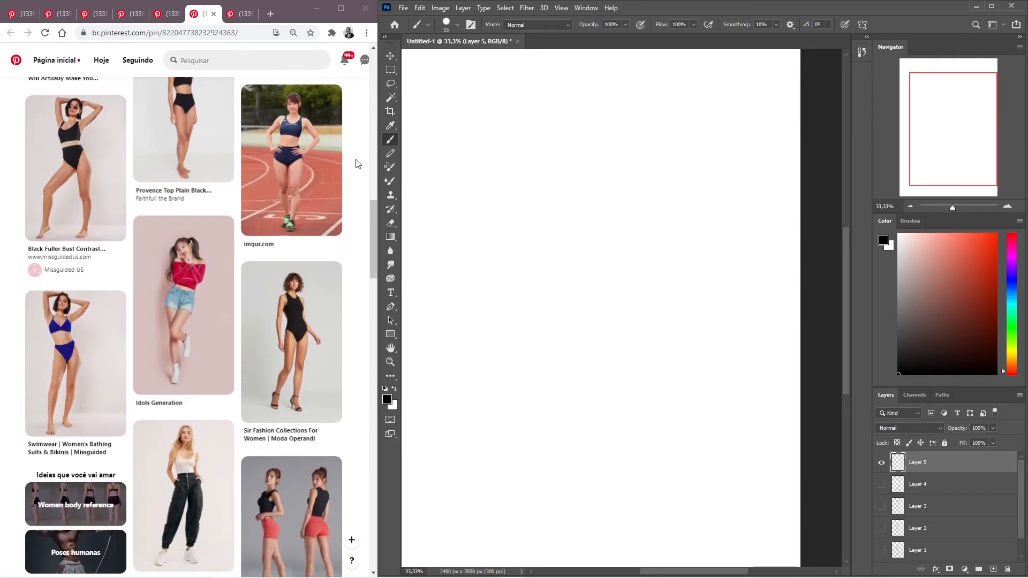
pyautogui.scroll(-2, 358, 164)
pyautogui.scroll(-3, 357, 164)
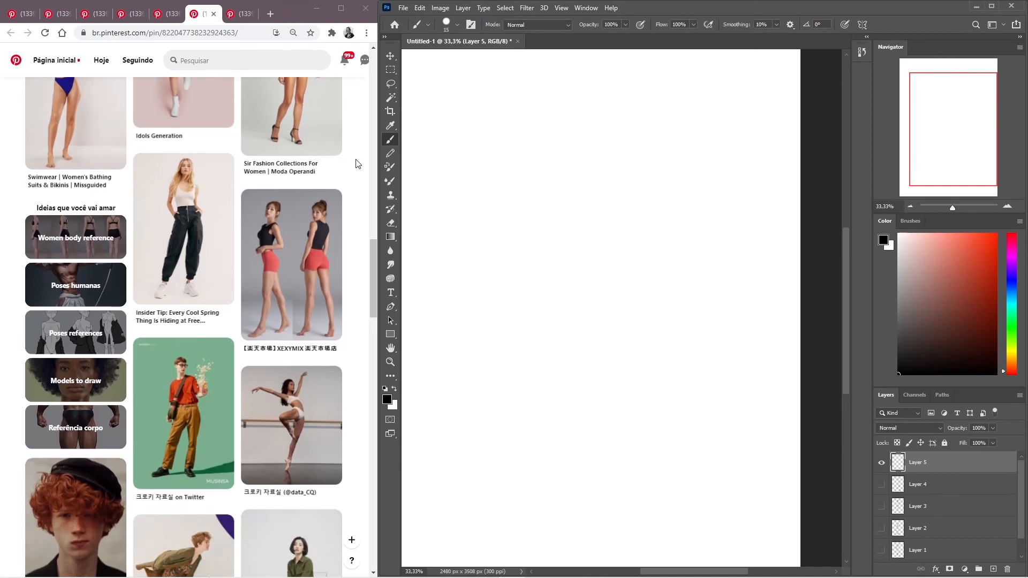
pyautogui.scroll(5, 357, 163)
pyautogui.scroll(-2, 358, 164)
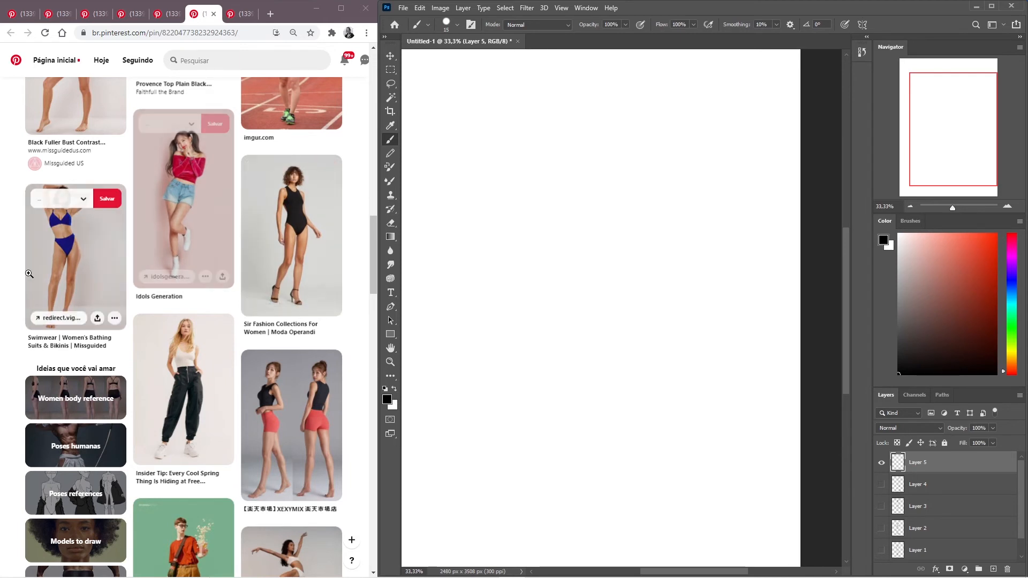
# - Save the related pin of the woman in a white top and black trousers to the Random board
pyautogui.scroll(-3, 119, 260)
pyautogui.moveTo(192, 242)
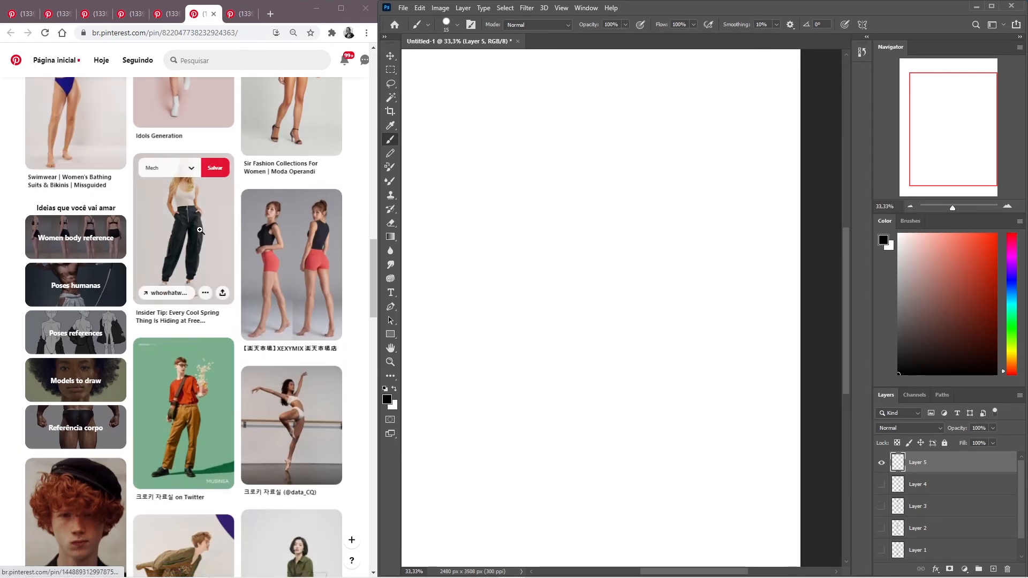
pyautogui.click(194, 174)
pyautogui.click(192, 170)
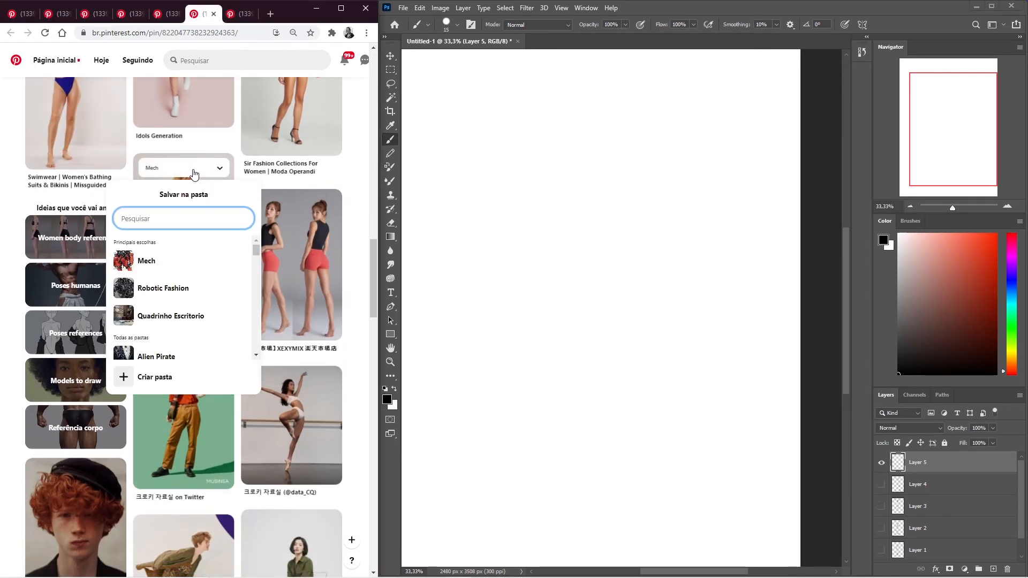
pyautogui.write('rando')
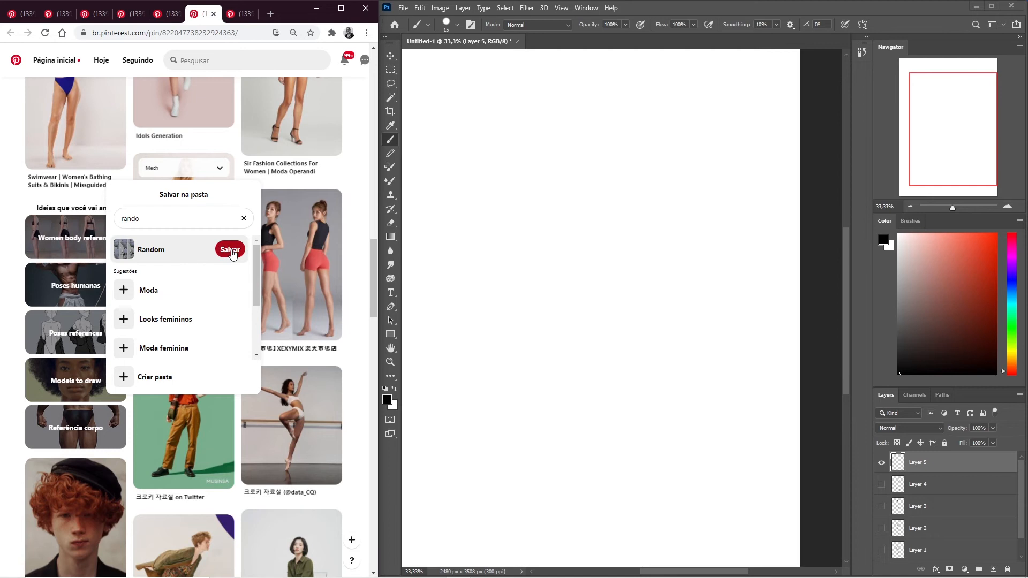
pyautogui.click(227, 249)
# - Open the related pin of the woman in the blue bikini with both arms raised as the next pose reference
pyautogui.scroll(4, 284, 220)
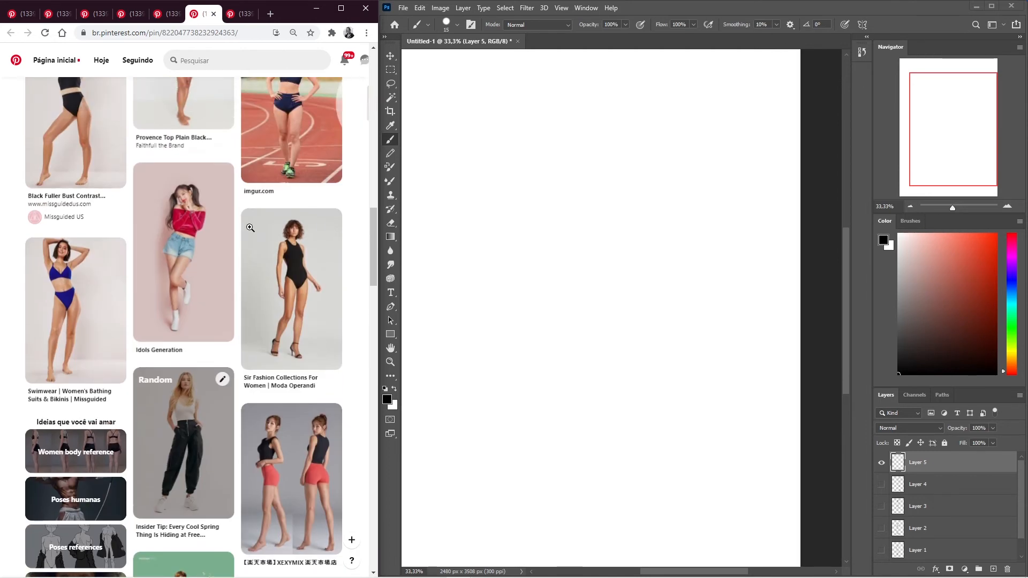
pyautogui.click(71, 306)
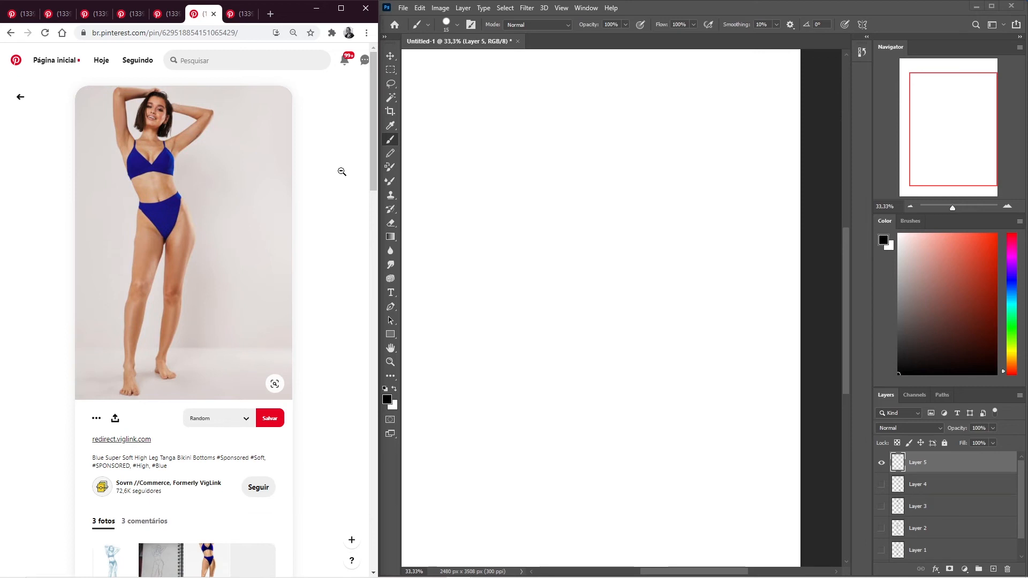
# - Browse the pins related to the blue bikini photo, view the black high-waisted bikini pin, and return to the blue bikini photo
pyautogui.scroll(-5, 341, 172)
pyautogui.scroll(-3, 343, 172)
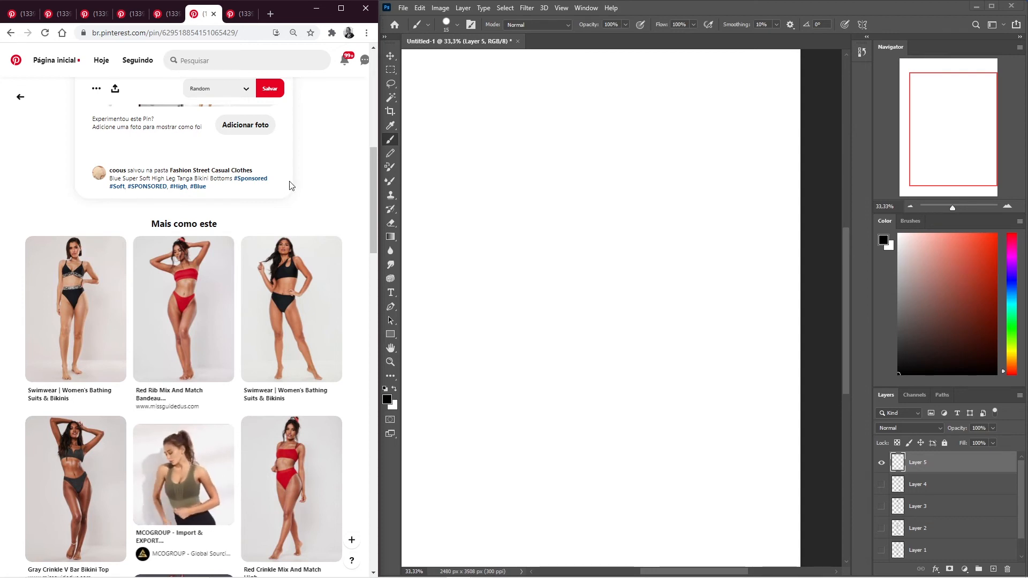
pyautogui.scroll(-1, 67, 270)
pyautogui.scroll(-3, 66, 269)
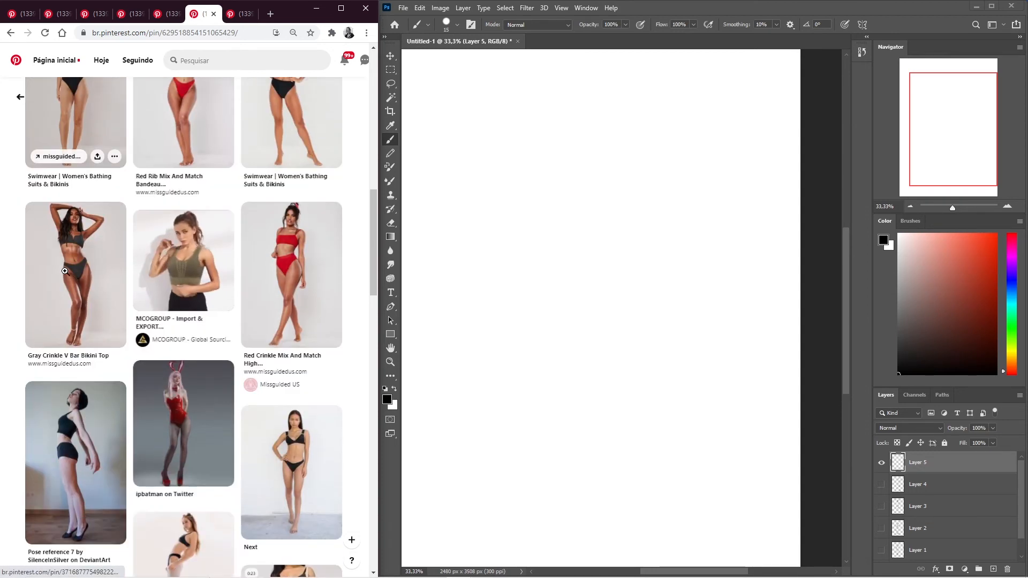
pyautogui.scroll(12, 64, 271)
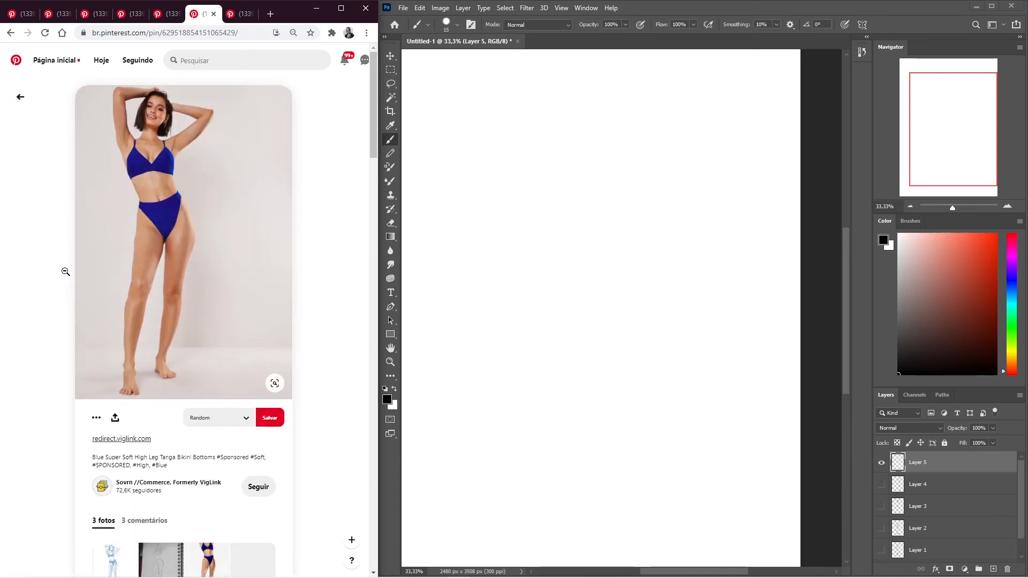
pyautogui.scroll(-6, 65, 271)
pyautogui.click(53, 285)
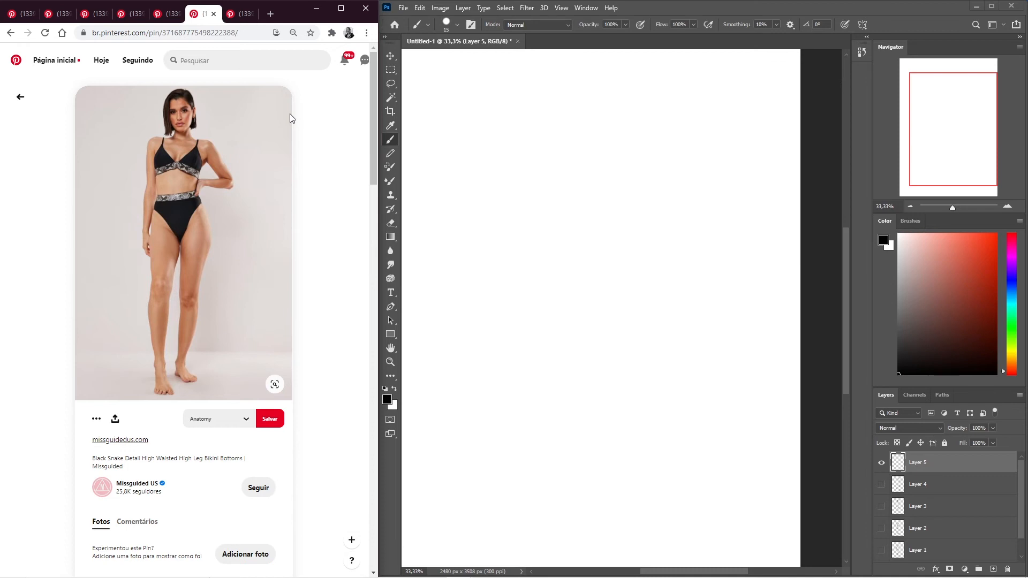
pyautogui.click(10, 33)
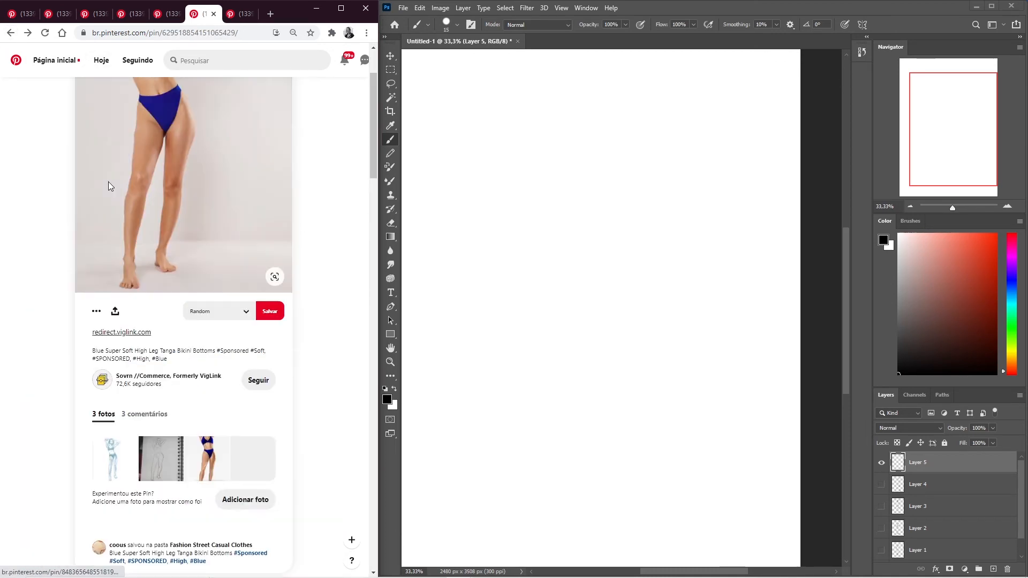
pyautogui.scroll(6, 184, 202)
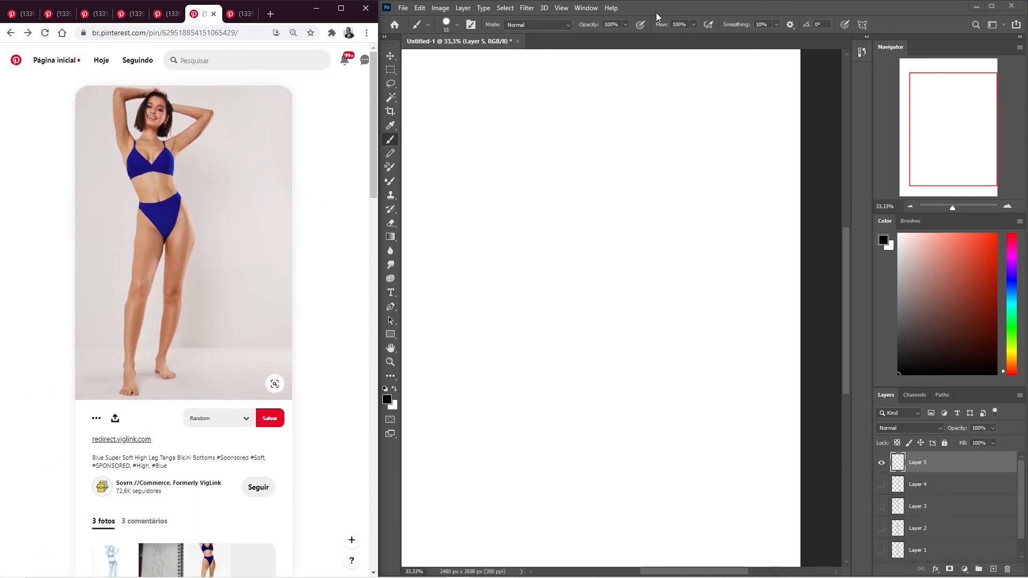
# - Switch to Photoshop and draw a long S-shaped line of action down the canvas on Layer 5
pyautogui.click(810, 11)
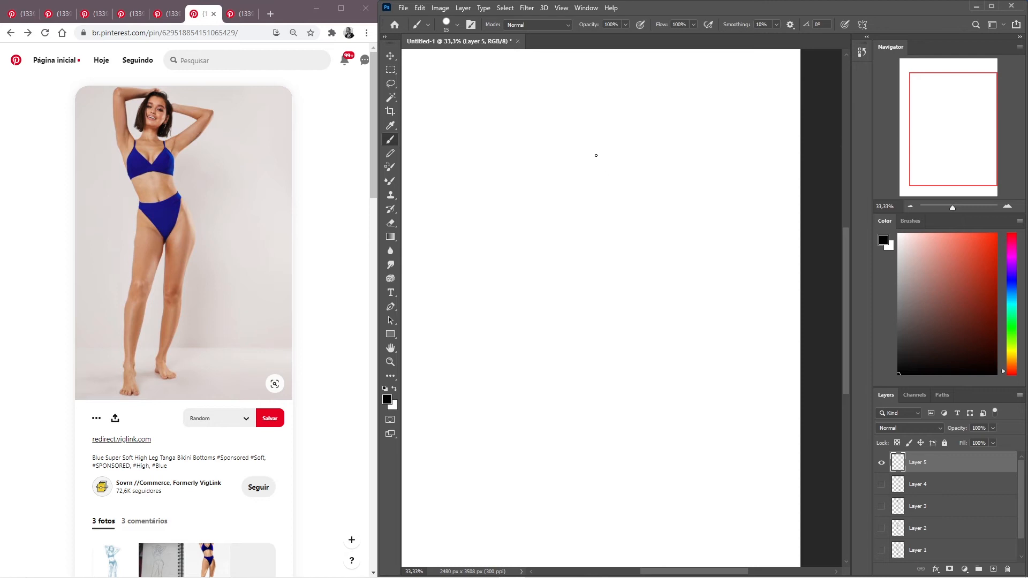
pyautogui.moveTo(588, 139)
pyautogui.mouseDown()
pyautogui.moveTo(679, 385)
pyautogui.moveTo(669, 466)
pyautogui.mouseUp()
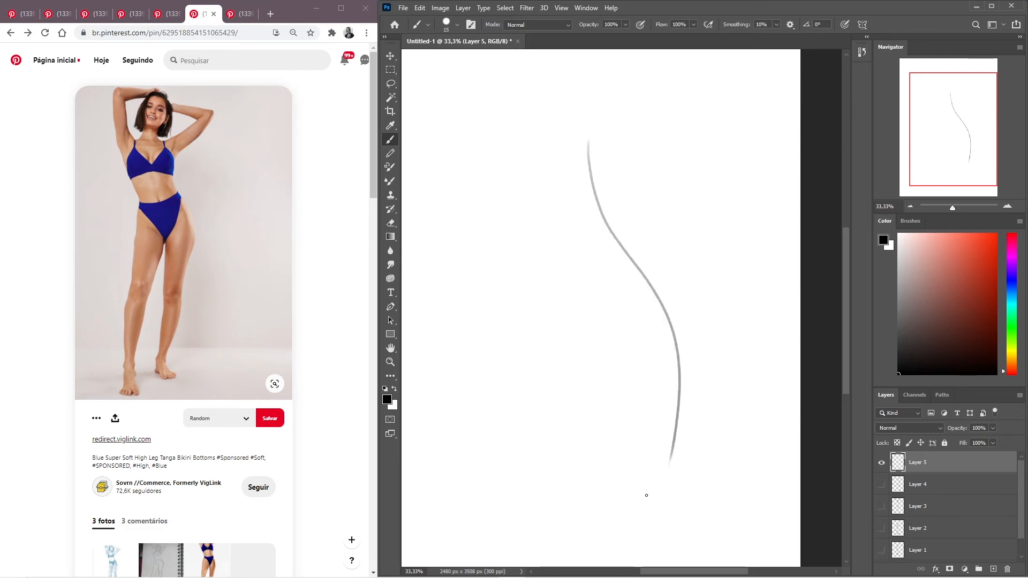
pyautogui.hotkey('ctrl', 'z')
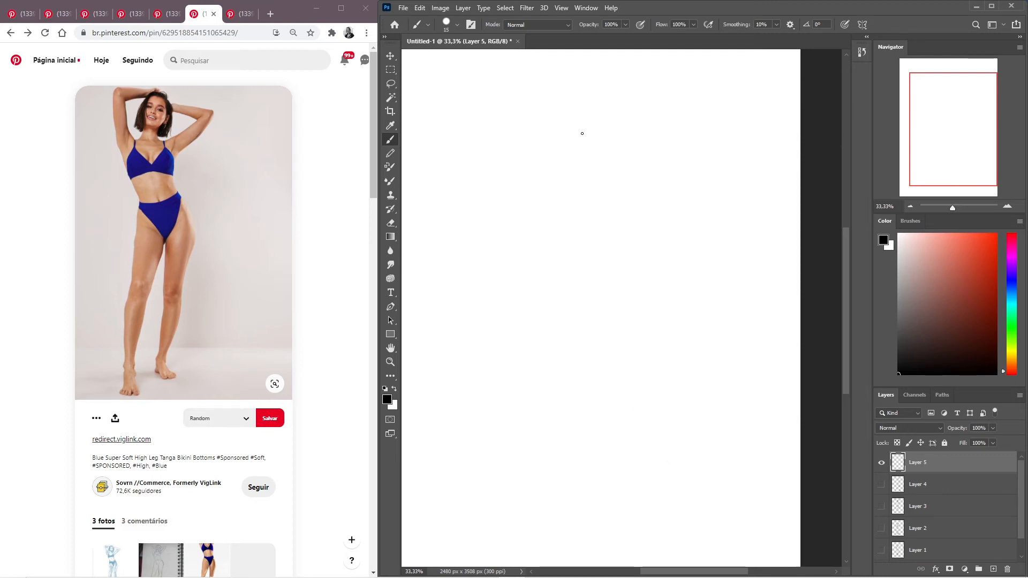
pyautogui.moveTo(580, 138); pyautogui.dragTo(646, 472)
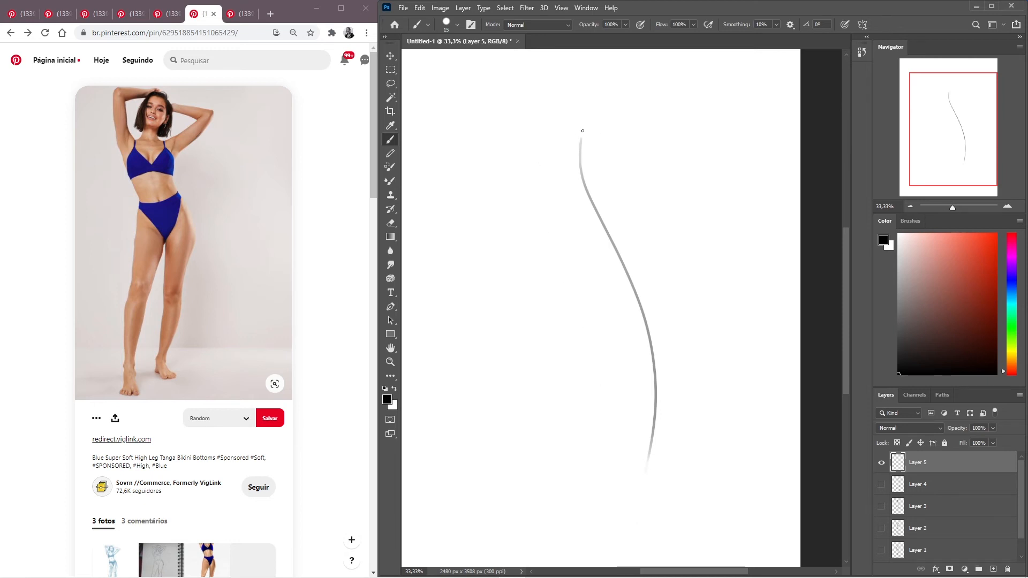
# - Sketch the torso around the top of the action line with a shoulder line, two tapering sides and a waist curve
pyautogui.moveTo(611, 138); pyautogui.dragTo(555, 136)
pyautogui.moveTo(616, 143)
pyautogui.mouseDown()
pyautogui.moveTo(611, 165)
pyautogui.moveTo(639, 229)
pyautogui.mouseUp()
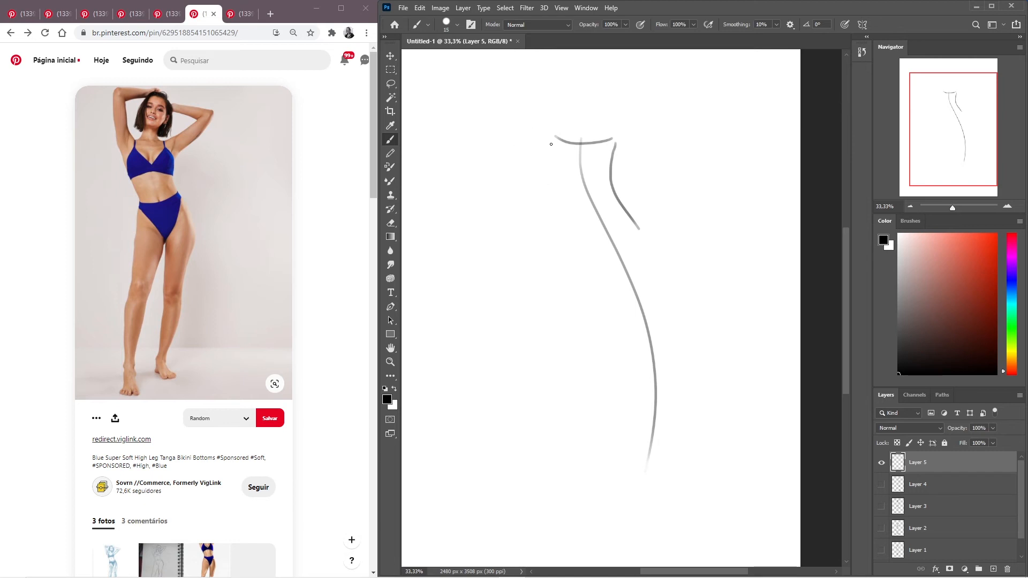
pyautogui.moveTo(551, 144); pyautogui.dragTo(591, 230)
pyautogui.moveTo(616, 198)
pyautogui.mouseDown()
pyautogui.moveTo(577, 211)
pyautogui.moveTo(579, 241)
pyautogui.mouseUp()
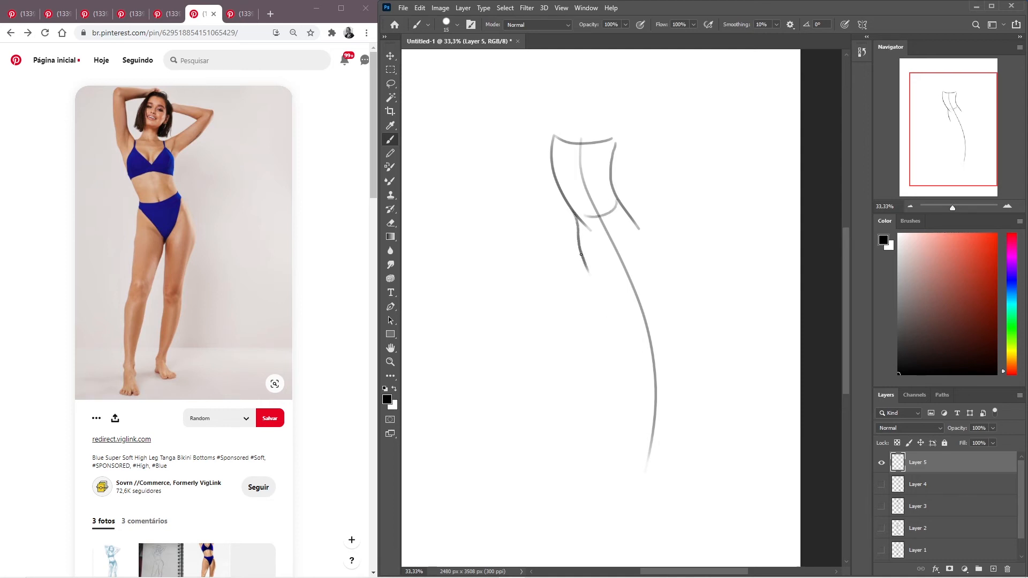
# - Sketch the hips below the waist, with both outer hip lines and the two curved leg openings of the bikini bottom
pyautogui.hotkey('ctrl', 'z')
pyautogui.moveTo(574, 217); pyautogui.dragTo(576, 267)
pyautogui.moveTo(624, 207); pyautogui.dragTo(653, 277)
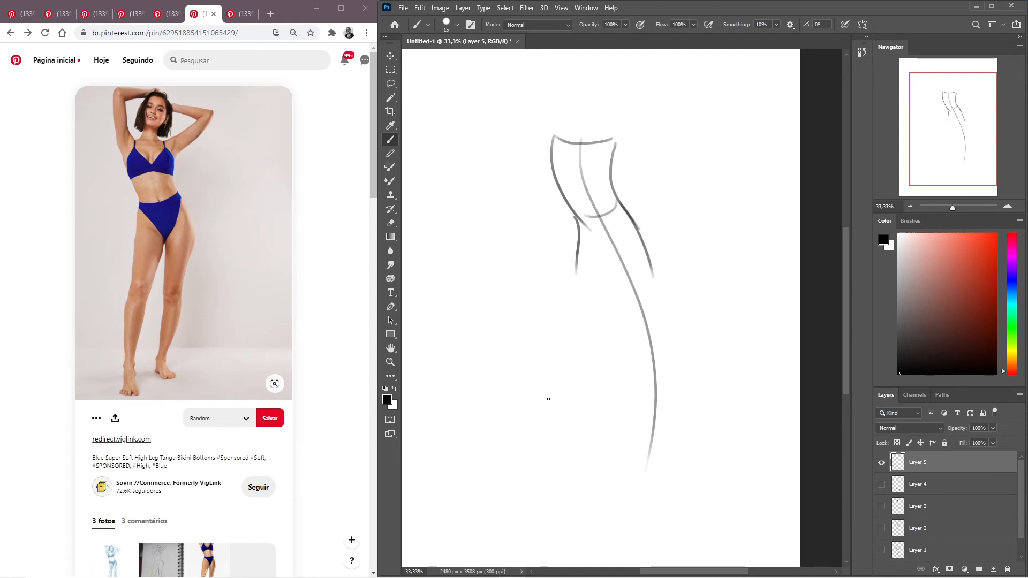
pyautogui.moveTo(625, 208); pyautogui.dragTo(620, 291)
pyautogui.moveTo(580, 224); pyautogui.dragTo(618, 273)
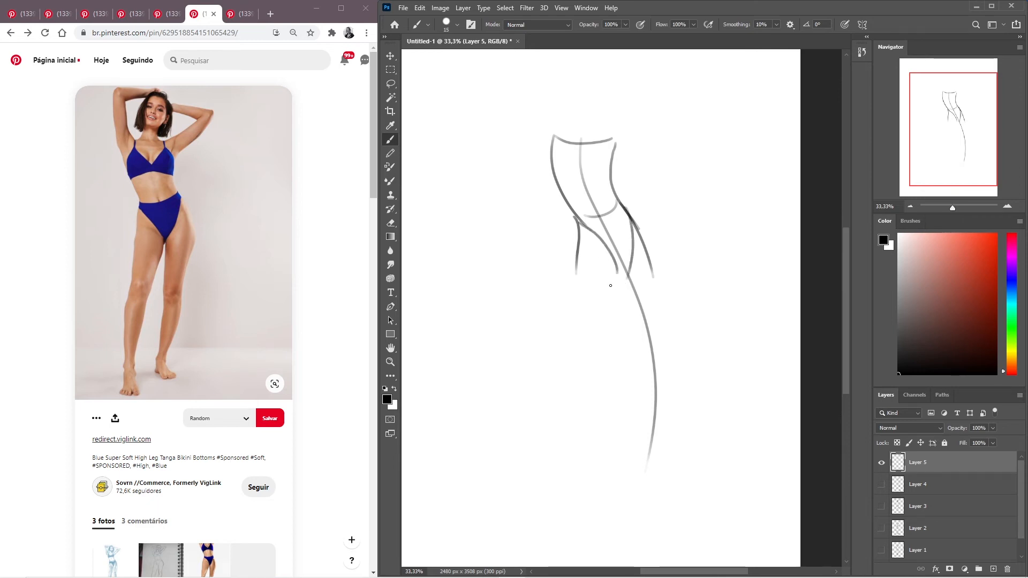
# - Try to sketch the inner and outer contours of the figure's forward leg down to the ankle
pyautogui.moveTo(617, 272); pyautogui.dragTo(589, 437)
pyautogui.moveTo(577, 258); pyautogui.dragTo(572, 477)
pyautogui.moveTo(591, 385); pyautogui.dragTo(585, 499)
pyautogui.hotkey('ctrl', 'z')
pyautogui.moveTo(591, 378); pyautogui.dragTo(588, 486)
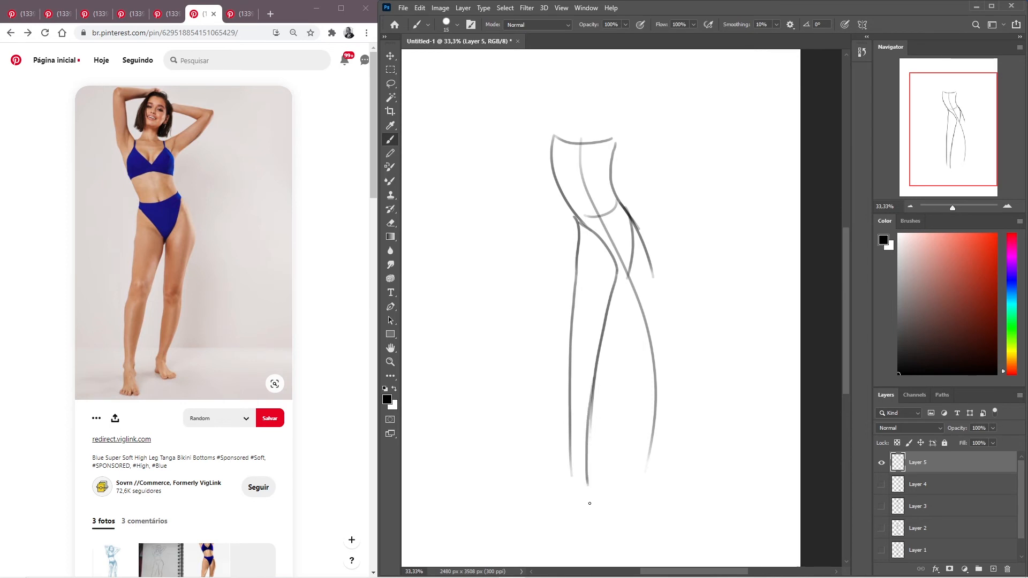
pyautogui.hotkey('ctrl', 'z')
pyautogui.moveTo(598, 356)
pyautogui.mouseDown()
pyautogui.moveTo(588, 497)
pyautogui.moveTo(578, 455)
pyautogui.moveTo(572, 478)
pyautogui.mouseUp()
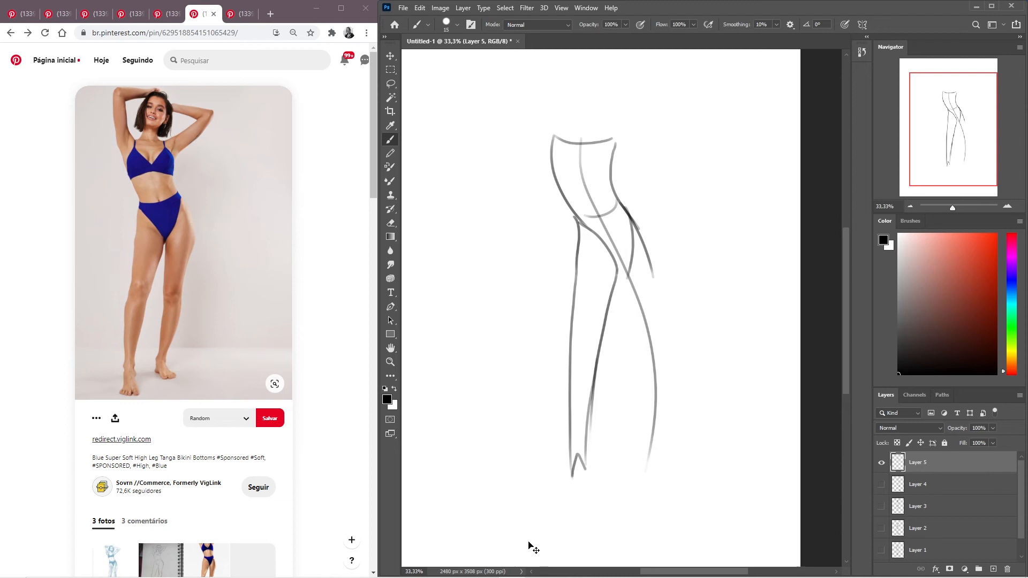
pyautogui.moveTo(587, 471)
pyautogui.mouseDown()
pyautogui.moveTo(601, 504)
pyautogui.moveTo(567, 497)
pyautogui.moveTo(574, 502)
pyautogui.mouseUp()
pyautogui.hotkey('ctrl', 'z')
pyautogui.hotkey('ctrl', 'z')
pyautogui.hotkey('ctrl', 'z')
pyautogui.hotkey('ctrl', 'z')
pyautogui.hotkey('ctrl', 'z')
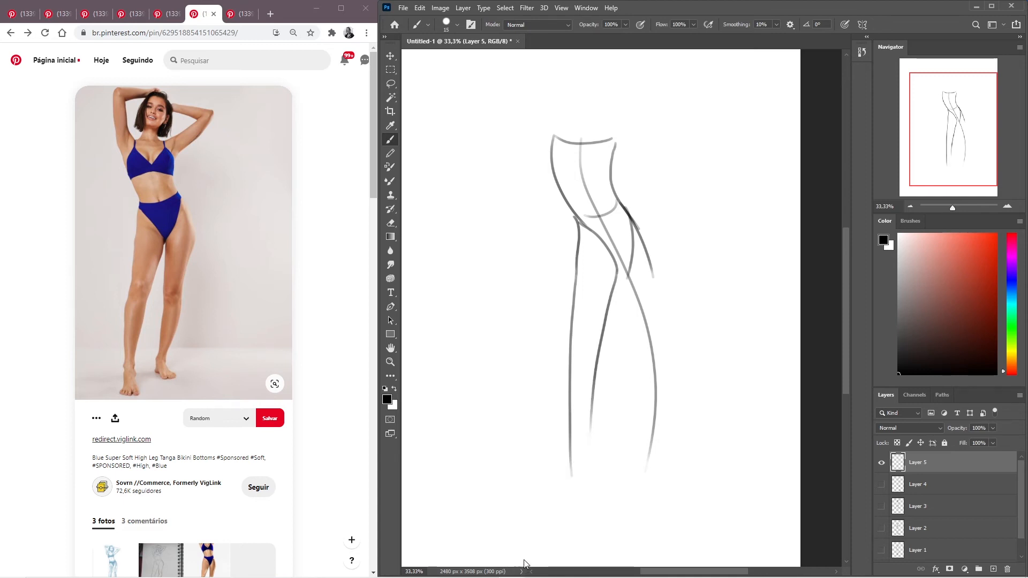
# - Try to rework the forward leg's lower contours and ankle, and undo the whole leg back to the hips
pyautogui.moveTo(596, 362); pyautogui.dragTo(588, 477)
pyautogui.hotkey('ctrl', 'z')
pyautogui.moveTo(599, 353); pyautogui.dragTo(589, 469)
pyautogui.hotkey('ctrl', 'z')
pyautogui.moveTo(598, 356); pyautogui.dragTo(589, 480)
pyautogui.moveTo(570, 428); pyautogui.dragTo(576, 490)
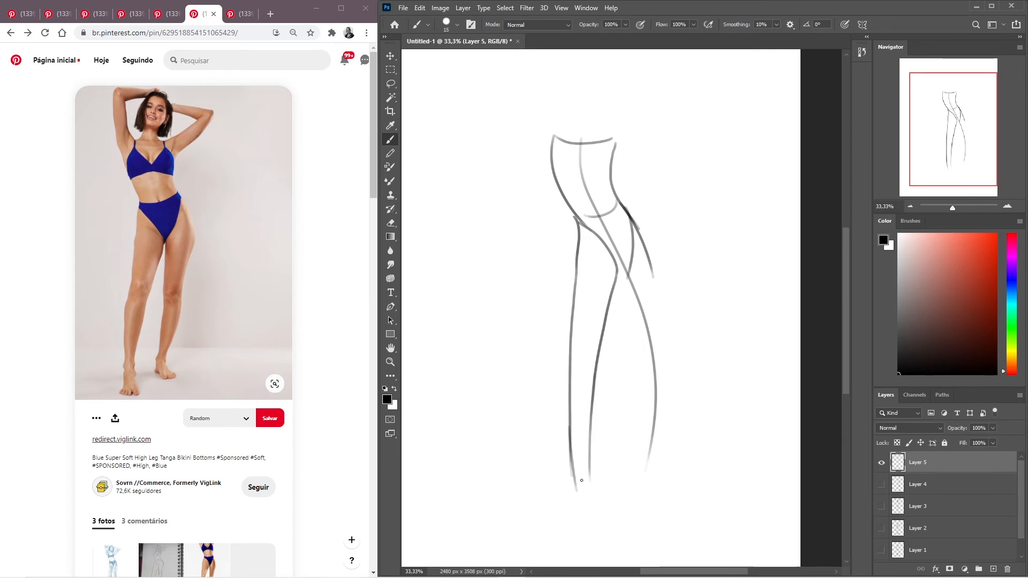
pyautogui.hotkey('ctrl', 'z')
pyautogui.moveTo(569, 401); pyautogui.dragTo(579, 492)
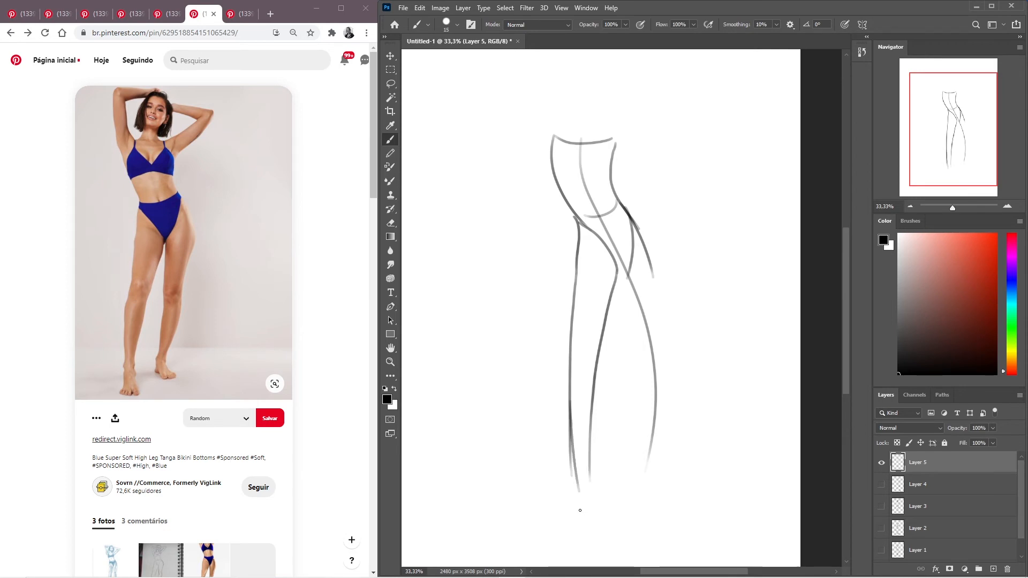
pyautogui.hotkey('ctrl', 'z')
pyautogui.moveTo(569, 405); pyautogui.dragTo(580, 495)
pyautogui.moveTo(580, 489); pyautogui.dragTo(597, 496)
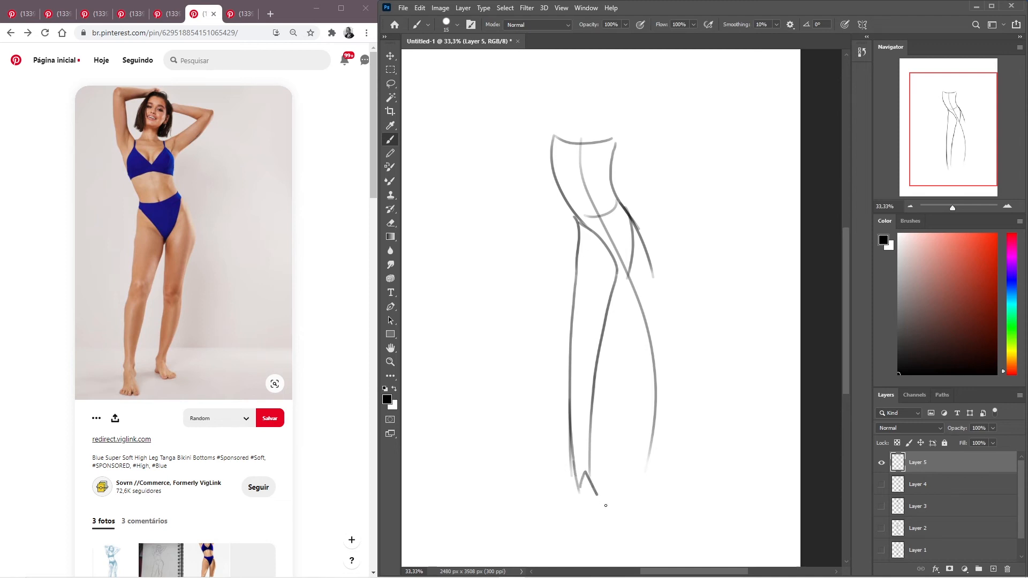
pyautogui.hotkey('ctrl', 'z')
pyautogui.hotkey('ctrl', 'z')
pyautogui.hotkey('ctrl', 'z')
pyautogui.hotkey('ctrl', 'z')
pyautogui.hotkey('ctrl', 'z')
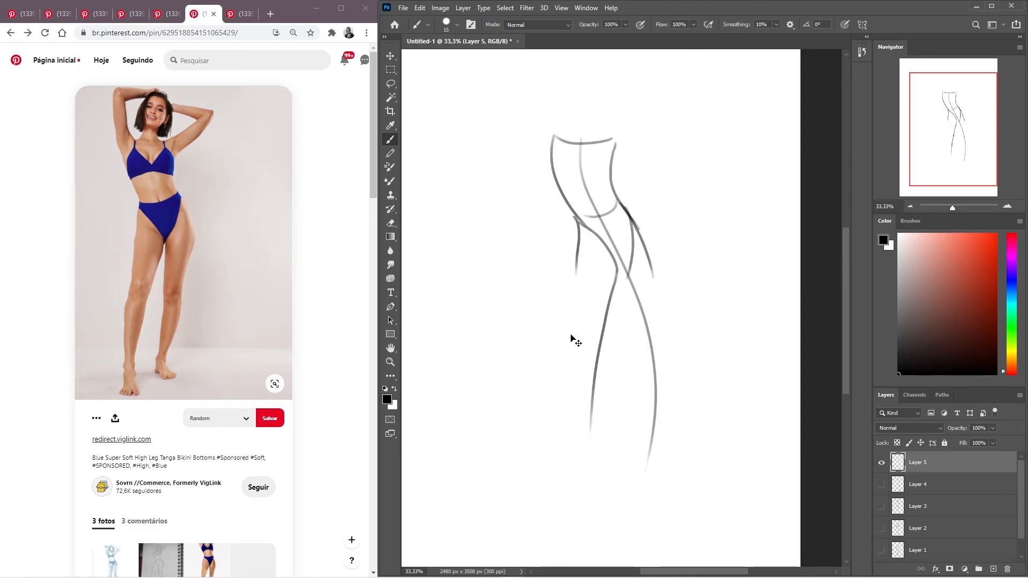
pyautogui.hotkey('ctrl', 'z')
# - Redraw the forward leg with a curved inner contour from the crotch and an outer contour bending at the knee
pyautogui.moveTo(614, 271)
pyautogui.mouseDown()
pyautogui.moveTo(593, 329)
pyautogui.moveTo(572, 474)
pyautogui.mouseUp()
pyautogui.hotkey('ctrl', 'z')
pyautogui.moveTo(617, 275); pyautogui.dragTo(581, 483)
pyautogui.hotkey('ctrl', 'z')
pyautogui.moveTo(616, 271); pyautogui.dragTo(578, 470)
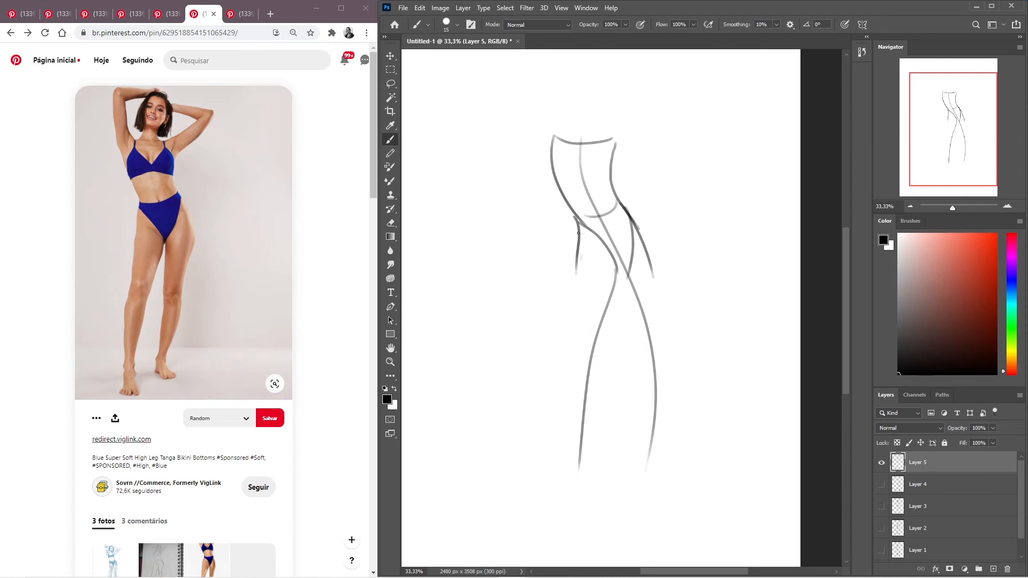
pyautogui.moveTo(576, 247); pyautogui.dragTo(563, 400)
pyautogui.moveTo(569, 348)
pyautogui.mouseDown()
pyautogui.moveTo(575, 514)
pyautogui.moveTo(574, 467)
pyautogui.moveTo(595, 497)
pyautogui.moveTo(566, 509)
pyautogui.mouseUp()
pyautogui.hotkey('ctrl', 'z')
# - Sketch the ankle and simplified foot at the end of the forward leg
pyautogui.hotkey('ctrl', 'z')
pyautogui.moveTo(591, 502); pyautogui.dragTo(591, 506)
pyautogui.hotkey('ctrl', 'z')
pyautogui.hotkey('ctrl', 'z')
pyautogui.hotkey('ctrl', 'shift', 'z')
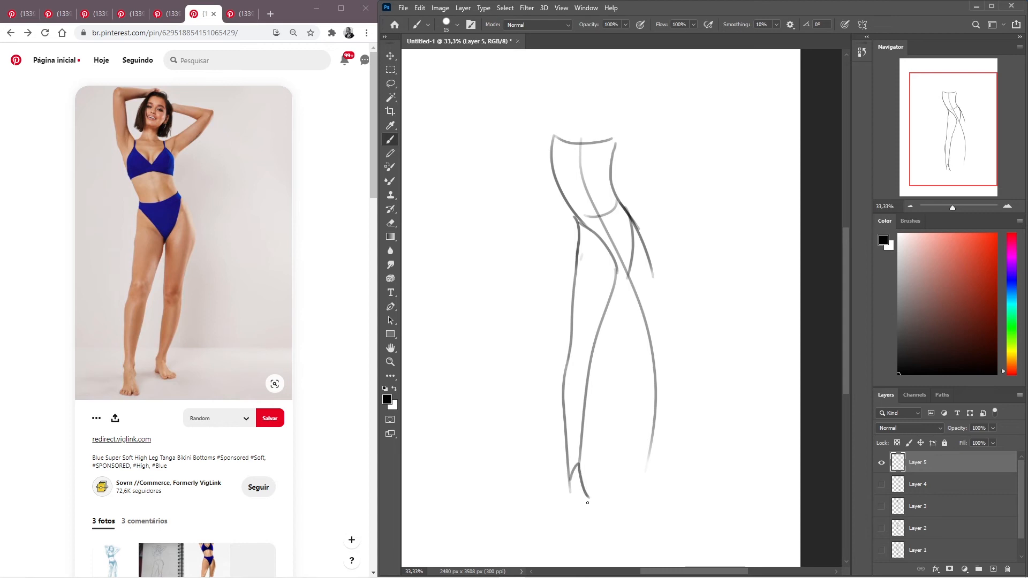
pyautogui.moveTo(588, 498)
pyautogui.mouseDown()
pyautogui.moveTo(603, 515)
pyautogui.moveTo(569, 513)
pyautogui.mouseUp()
pyautogui.hotkey('ctrl', 'z')
pyautogui.hotkey('ctrl', 'z')
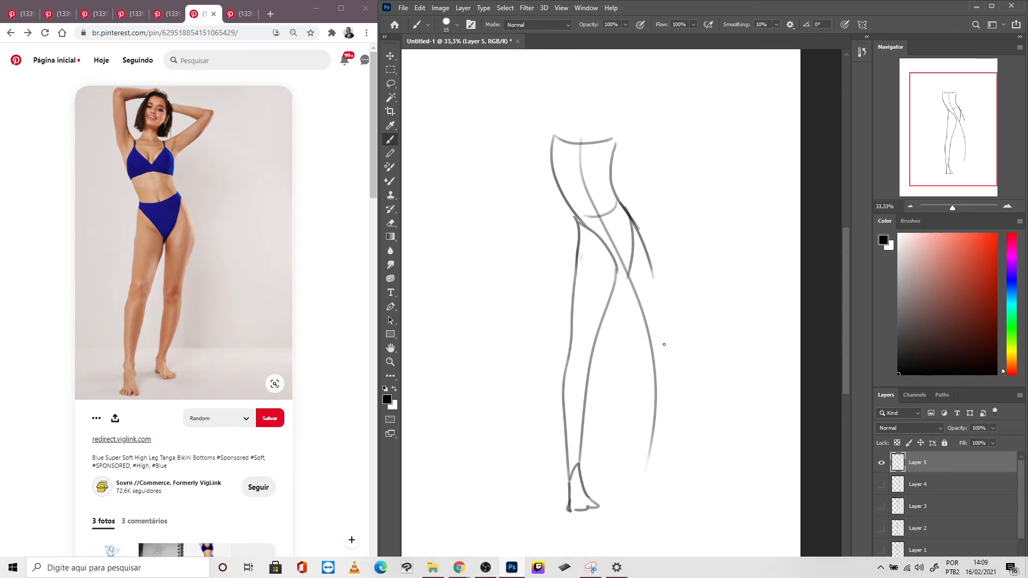
# - Sketch the second leg's inner contour, ankle notch and rounded outer contour from the hip down to the ankle
pyautogui.moveTo(623, 273); pyautogui.dragTo(631, 359)
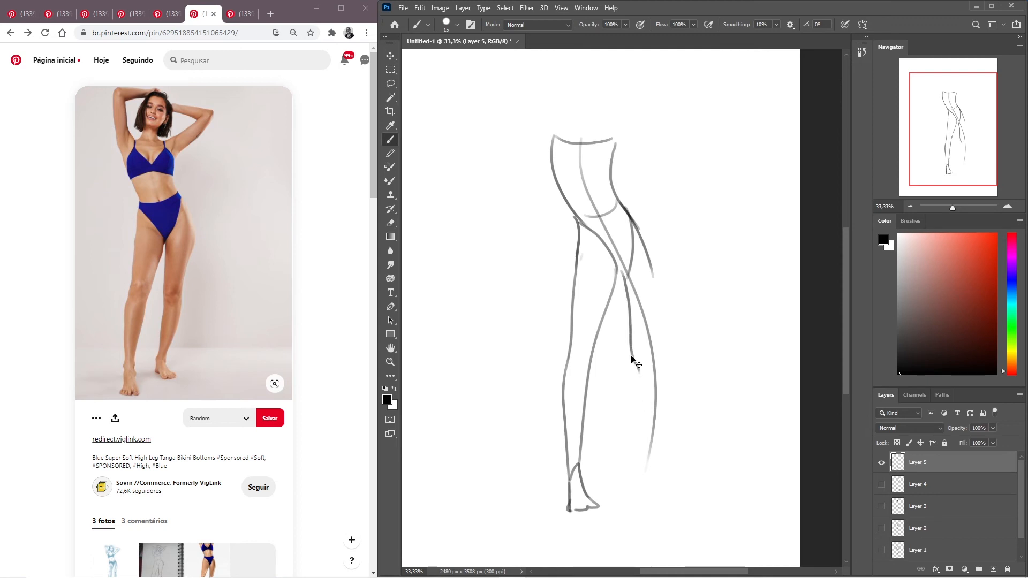
pyautogui.moveTo(631, 338); pyautogui.dragTo(633, 433)
pyautogui.moveTo(633, 414); pyautogui.dragTo(626, 470)
pyautogui.moveTo(627, 468)
pyautogui.mouseDown()
pyautogui.moveTo(634, 456)
pyautogui.moveTo(640, 463)
pyautogui.mouseUp()
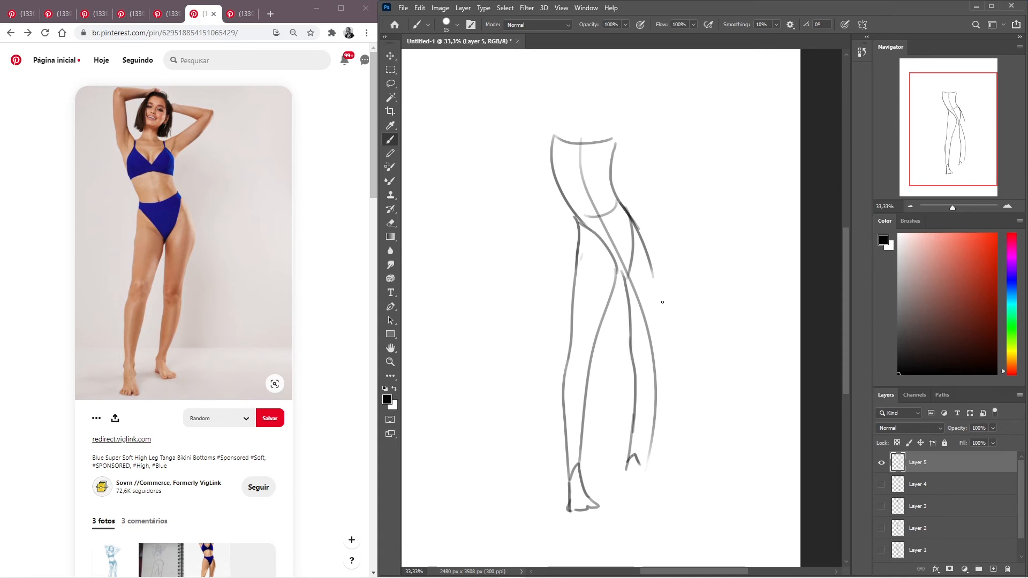
pyautogui.moveTo(631, 214); pyautogui.dragTo(654, 305)
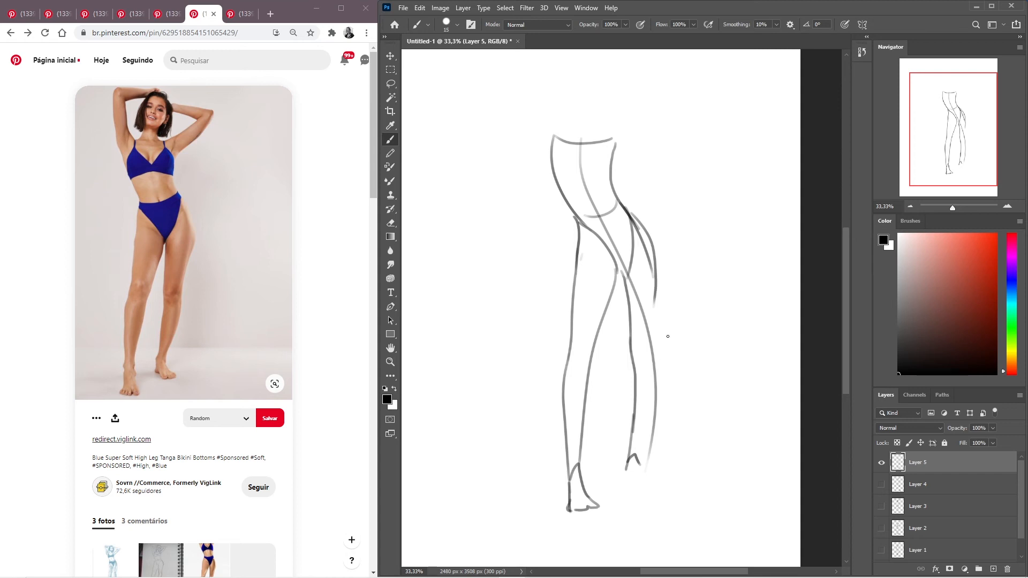
pyautogui.moveTo(658, 270); pyautogui.dragTo(655, 360)
pyautogui.hotkey('ctrl', 'z')
pyautogui.moveTo(657, 270)
pyautogui.mouseDown()
pyautogui.moveTo(658, 386)
pyautogui.moveTo(641, 461)
pyautogui.mouseUp()
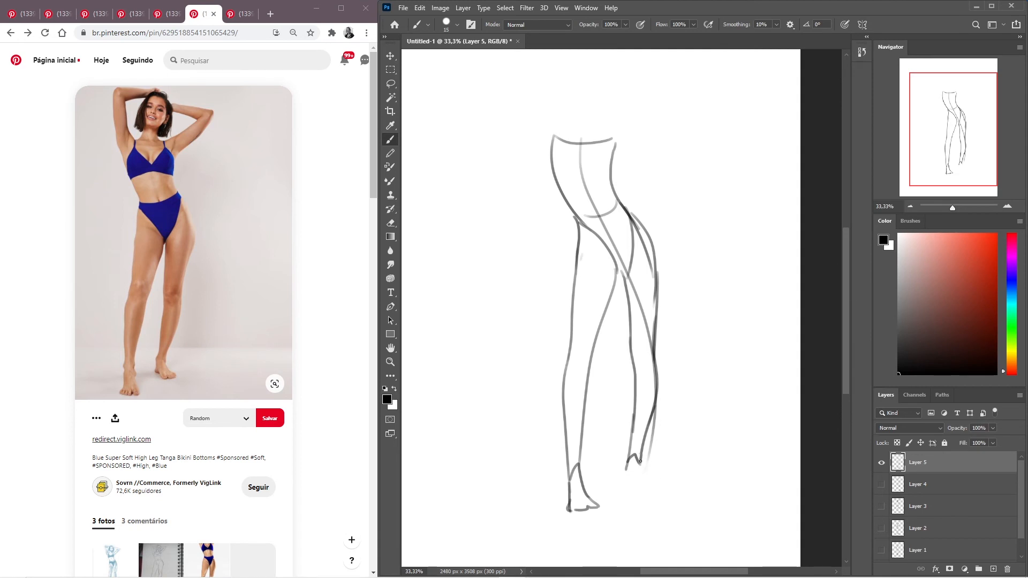
# - Sketch the simplified foot below the second leg's ankle
pyautogui.moveTo(637, 461)
pyautogui.mouseDown()
pyautogui.moveTo(659, 478)
pyautogui.moveTo(636, 488)
pyautogui.moveTo(629, 474)
pyautogui.moveTo(636, 488)
pyautogui.mouseUp()
pyautogui.hotkey('ctrl', 'z')
pyautogui.hotkey('ctrl', 'z')
pyautogui.moveTo(629, 461); pyautogui.dragTo(636, 485)
pyautogui.hotkey('ctrl', 'z')
pyautogui.hotkey('ctrl', 'z')
# - Sketch the neck above the shoulder line and the outline of the face
pyautogui.moveTo(672, 240); pyautogui.dragTo(664, 265)
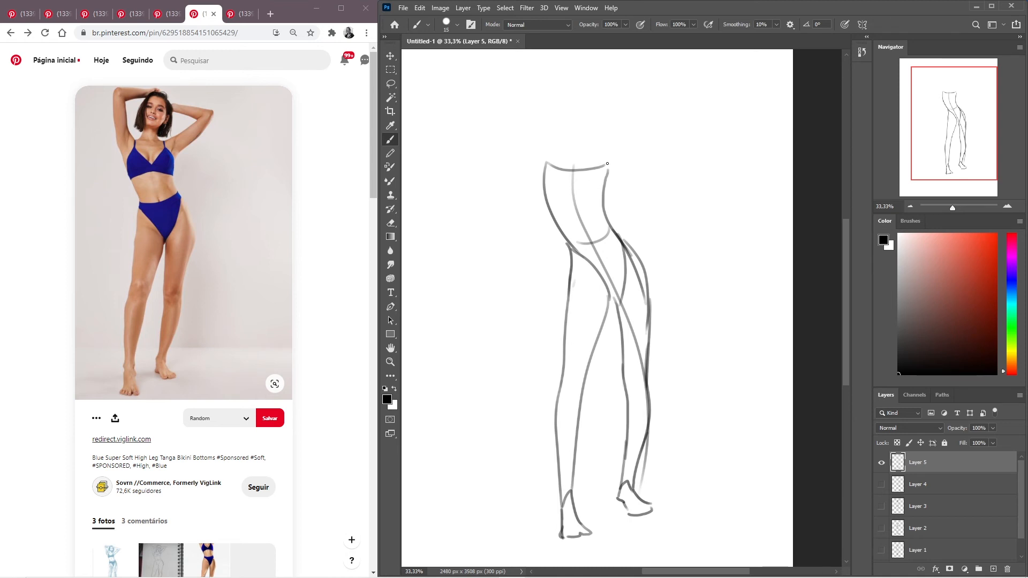
pyautogui.moveTo(594, 166)
pyautogui.mouseDown()
pyautogui.moveTo(629, 141)
pyautogui.moveTo(593, 166)
pyautogui.moveTo(560, 167)
pyautogui.moveTo(568, 150)
pyautogui.mouseUp()
pyautogui.hotkey('ctrl', 'z')
pyautogui.moveTo(598, 119); pyautogui.dragTo(583, 154)
pyautogui.hotkey('ctrl', 'z')
pyautogui.moveTo(591, 145)
pyautogui.mouseDown()
pyautogui.moveTo(591, 109)
pyautogui.moveTo(568, 111)
pyautogui.mouseUp()
pyautogui.hotkey('ctrl', 'z')
# - Sketch the crown of the head and the short hair falling along the face's left side
pyautogui.moveTo(569, 111); pyautogui.dragTo(566, 141)
pyautogui.moveTo(588, 108)
pyautogui.mouseDown()
pyautogui.moveTo(567, 97)
pyautogui.moveTo(579, 100)
pyautogui.moveTo(567, 98)
pyautogui.moveTo(555, 146)
pyautogui.mouseUp()
pyautogui.hotkey('ctrl', 'z')
pyautogui.hotkey('ctrl', 'z')
pyautogui.hotkey('ctrl', 'z')
pyautogui.moveTo(572, 99)
pyautogui.mouseDown()
pyautogui.moveTo(552, 135)
pyautogui.moveTo(567, 147)
pyautogui.mouseUp()
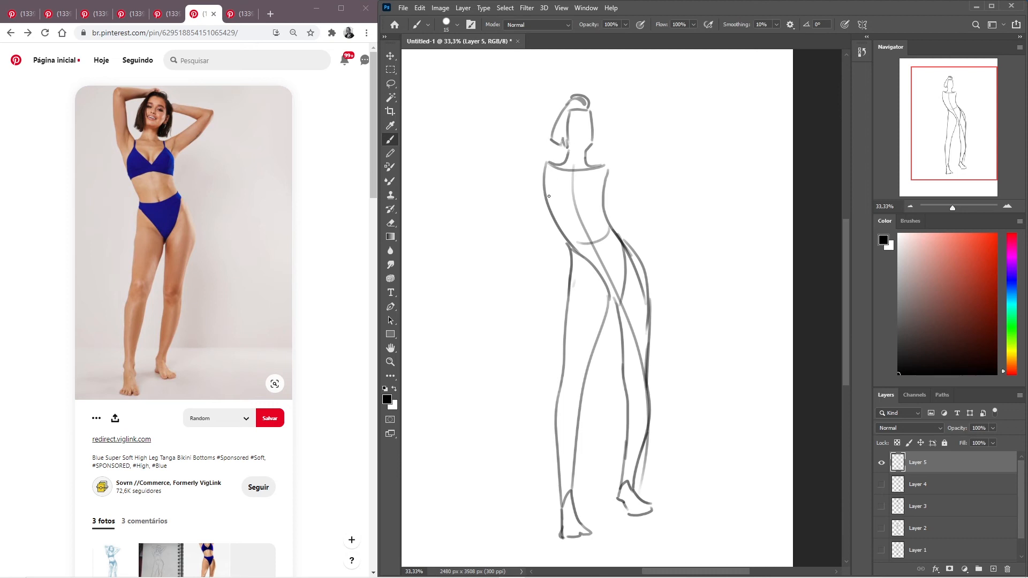
# - Draw the hair on the face's right side and add the ear, eyes, nose and mouth
pyautogui.moveTo(589, 103); pyautogui.dragTo(595, 137)
pyautogui.hotkey('ctrl', 'z')
pyautogui.moveTo(591, 123); pyautogui.dragTo(592, 141)
pyautogui.hotkey('ctrl', 'z')
pyautogui.moveTo(599, 107); pyautogui.dragTo(599, 151)
pyautogui.moveTo(578, 127); pyautogui.dragTo(572, 130)
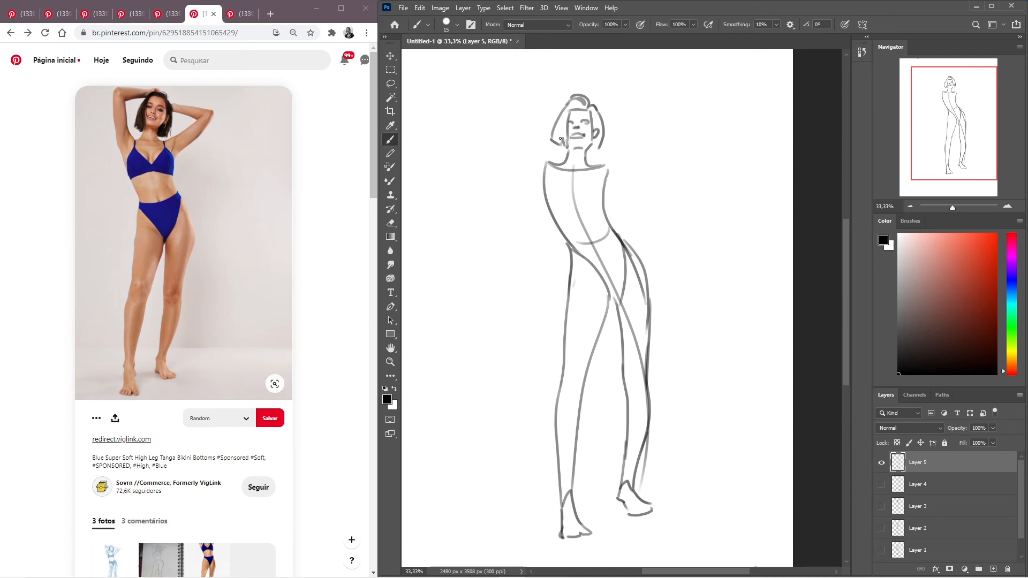
# - Draw the hair ends beside the jaw and refine the neck lines running into the shoulders
pyautogui.moveTo(601, 142); pyautogui.dragTo(598, 155)
pyautogui.moveTo(605, 138)
pyautogui.mouseDown()
pyautogui.moveTo(605, 154)
pyautogui.moveTo(590, 154)
pyautogui.mouseUp()
pyautogui.hotkey('ctrl', 'z')
pyautogui.moveTo(592, 138); pyautogui.dragTo(577, 152)
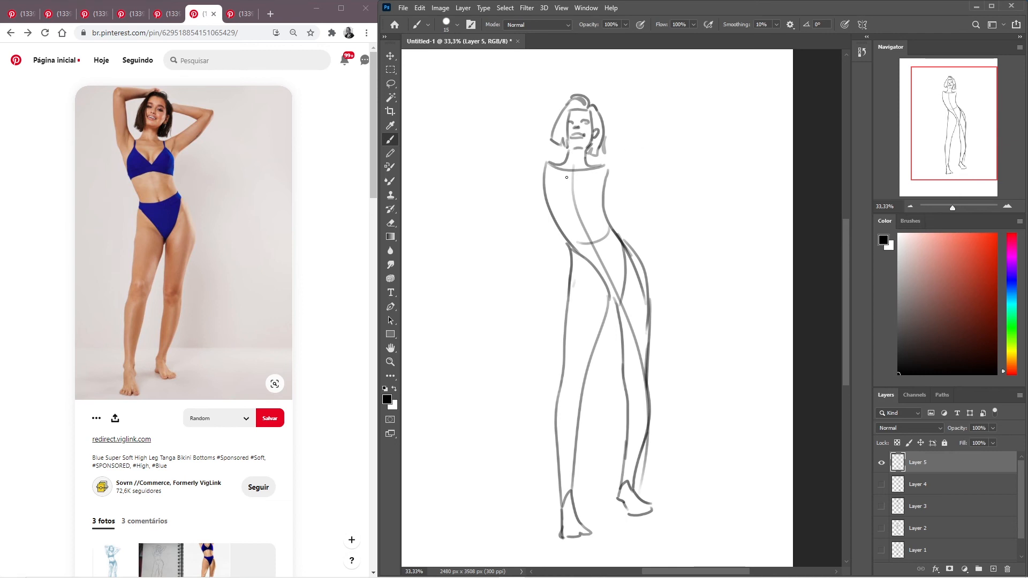
pyautogui.moveTo(588, 150)
pyautogui.mouseDown()
pyautogui.moveTo(577, 175)
pyautogui.moveTo(596, 172)
pyautogui.moveTo(587, 160)
pyautogui.moveTo(582, 175)
pyautogui.moveTo(566, 147)
pyautogui.moveTo(570, 170)
pyautogui.mouseUp()
pyautogui.hotkey('ctrl', 'z')
pyautogui.hotkey('ctrl', 'z')
pyautogui.hotkey('ctrl', 'z')
pyautogui.hotkey('ctrl', 'z')
# - Sketch the upper and lower contours of the right-hand upper arm, rising diagonally from the shoulder and armpit
pyautogui.moveTo(601, 165)
pyautogui.mouseDown()
pyautogui.moveTo(640, 135)
pyautogui.moveTo(604, 181)
pyautogui.mouseUp()
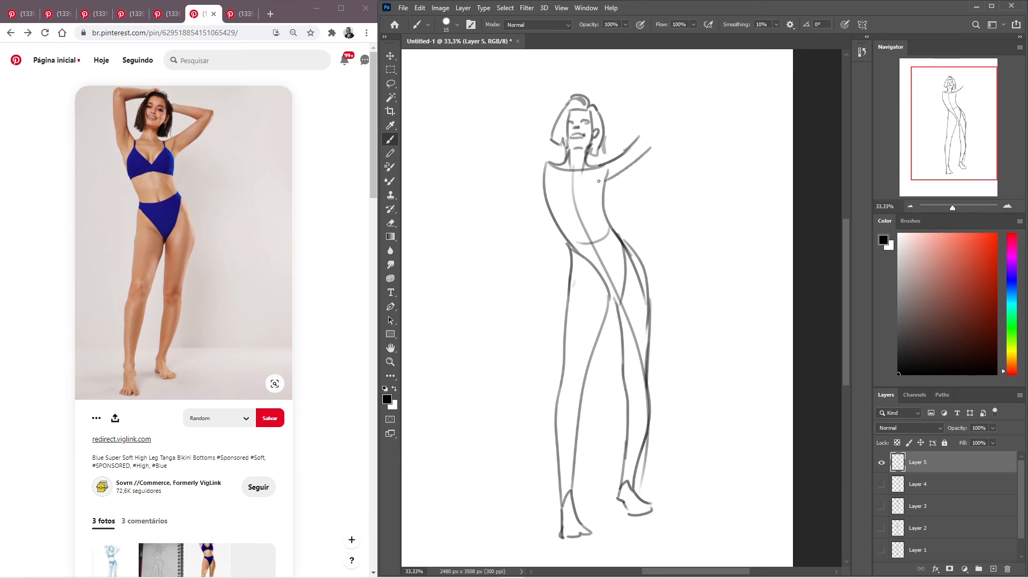
pyautogui.hotkey('ctrl', 'z')
pyautogui.moveTo(651, 148); pyautogui.dragTo(599, 180)
pyautogui.hotkey('ctrl', 'z')
pyautogui.moveTo(651, 144); pyautogui.dragTo(599, 181)
pyautogui.hotkey('ctrl', 'z')
pyautogui.moveTo(652, 146); pyautogui.dragTo(604, 182)
pyautogui.hotkey('ctrl', 'z')
pyautogui.moveTo(650, 143); pyautogui.dragTo(604, 184)
# - Draw the right-hand arm's bent elbow and forearm reaching back behind the head
pyautogui.moveTo(640, 135); pyautogui.dragTo(614, 128)
pyautogui.hotkey('ctrl', 'z')
pyautogui.moveTo(607, 117)
pyautogui.mouseDown()
pyautogui.moveTo(659, 128)
pyautogui.moveTo(647, 154)
pyautogui.moveTo(635, 140)
pyautogui.mouseUp()
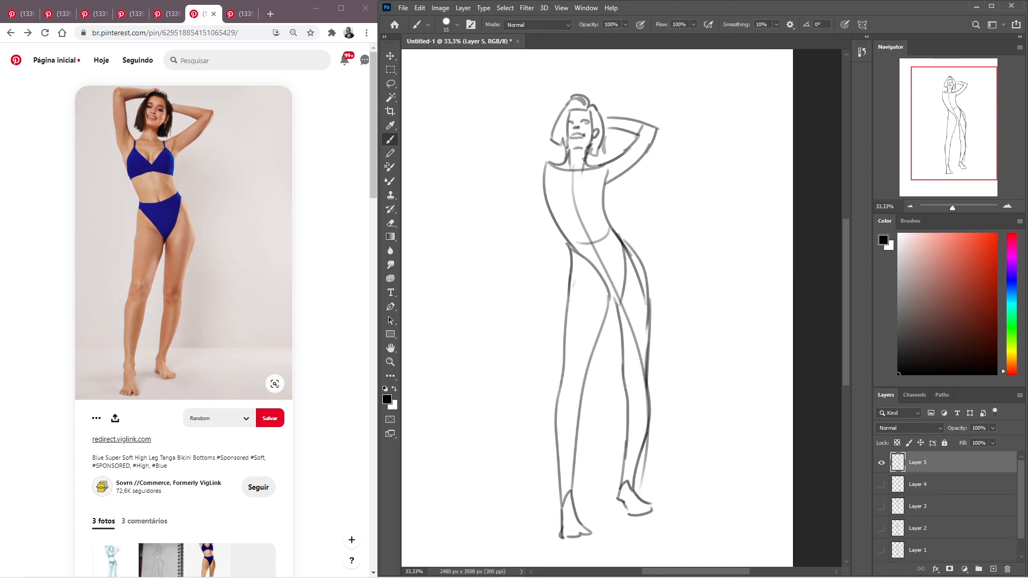
# - Sketch the two contours of the left-hand upper arm raised upward from the shoulder and the side of the torso
pyautogui.moveTo(550, 164); pyautogui.dragTo(540, 104)
pyautogui.hotkey('ctrl', 'z')
pyautogui.moveTo(550, 163)
pyautogui.mouseDown()
pyautogui.moveTo(538, 100)
pyautogui.moveTo(526, 111)
pyautogui.moveTo(539, 196)
pyautogui.mouseUp()
pyautogui.hotkey('ctrl', 'z')
pyautogui.moveTo(525, 93)
pyautogui.mouseDown()
pyautogui.moveTo(526, 144)
pyautogui.moveTo(558, 216)
pyautogui.mouseUp()
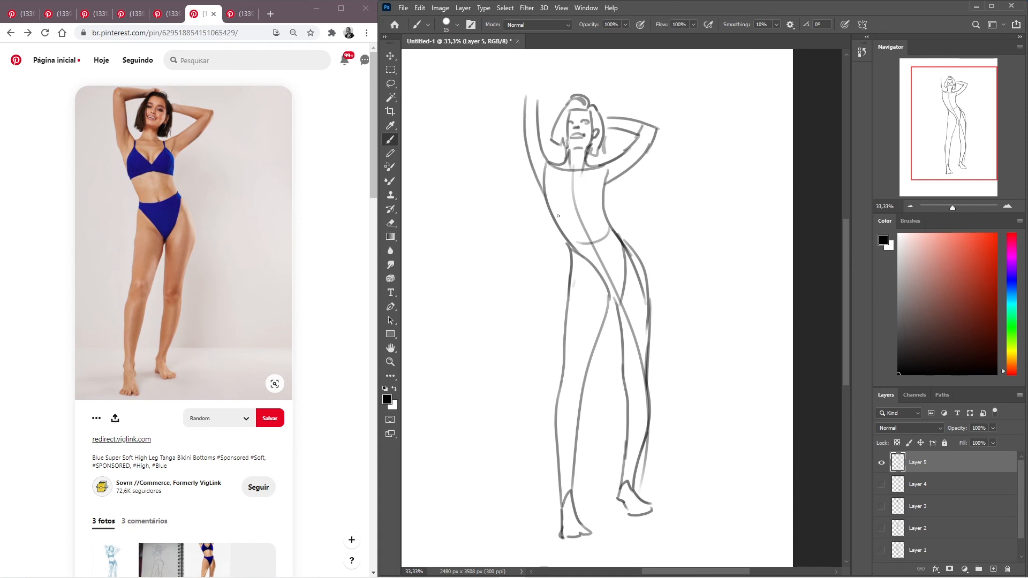
# - Draw the left-hand arm's bent elbow and the forearm reaching across to the top of the head
pyautogui.moveTo(526, 95); pyautogui.dragTo(537, 99)
pyautogui.moveTo(528, 88)
pyautogui.mouseDown()
pyautogui.moveTo(588, 104)
pyautogui.moveTo(539, 110)
pyautogui.moveTo(571, 109)
pyautogui.moveTo(541, 106)
pyautogui.moveTo(567, 105)
pyautogui.mouseUp()
pyautogui.hotkey('ctrl', 'z')
pyautogui.moveTo(569, 93); pyautogui.dragTo(588, 94)
pyautogui.hotkey('ctrl', 'shift', 'h')
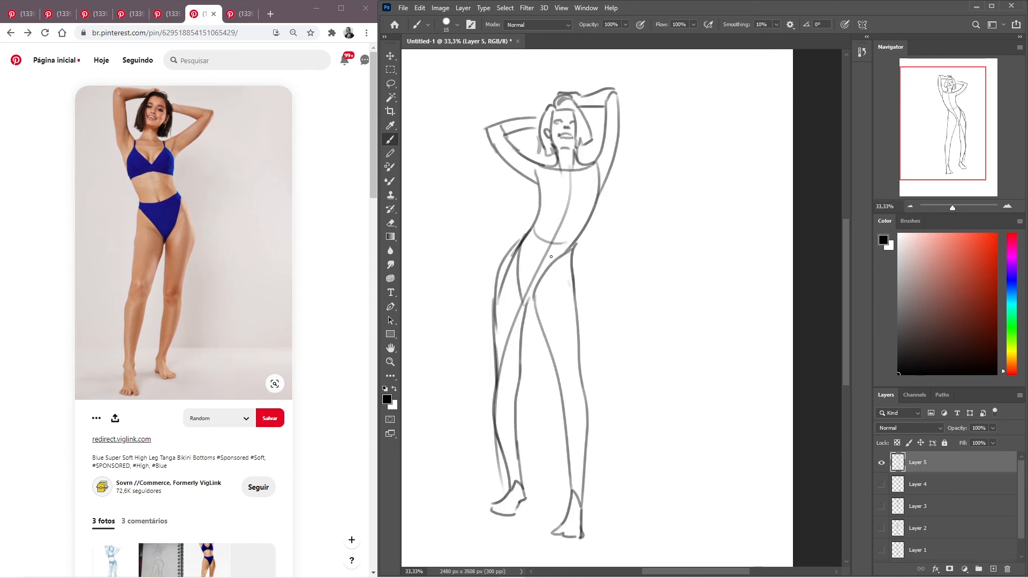
# - Redraw the outer hip and thigh contour and the inner thigh line of the bent leg in mirrored view
pyautogui.hotkey('ctrl', 'shift', 'h')
pyautogui.hotkey('ctrl', 'shift', 'h')
pyautogui.moveTo(514, 242); pyautogui.dragTo(485, 298)
pyautogui.hotkey('ctrl', 'z')
pyautogui.moveTo(509, 249); pyautogui.dragTo(486, 310)
pyautogui.hotkey('ctrl', 'z')
pyautogui.moveTo(534, 221)
pyautogui.mouseDown()
pyautogui.moveTo(492, 289)
pyautogui.moveTo(501, 374)
pyautogui.mouseUp()
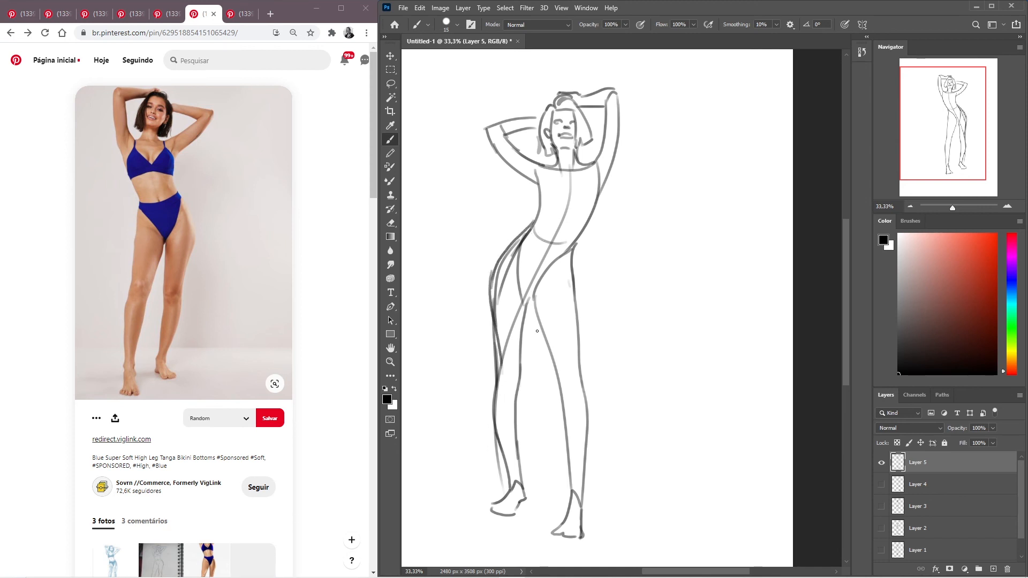
pyautogui.moveTo(531, 304); pyautogui.dragTo(514, 386)
pyautogui.hotkey('ctrl', 'shift', 'h')
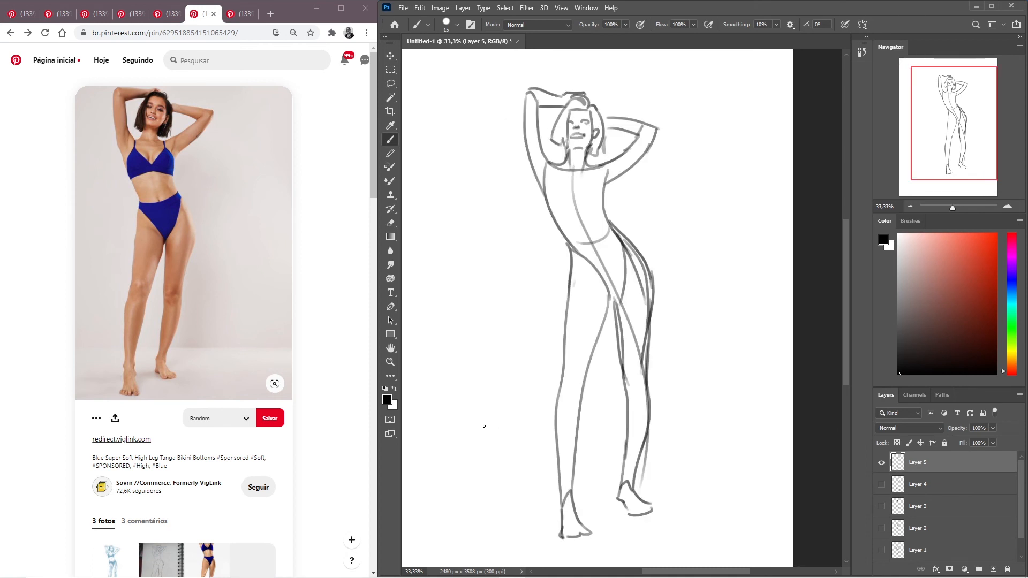
# - Rotate the whole figure slightly clockwise with Free Transform
pyautogui.hotkey('ctrl', 't')
pyautogui.moveTo(689, 266); pyautogui.dragTo(696, 268)
pyautogui.moveTo(514, 155); pyautogui.dragTo(503, 188)
pyautogui.press('Return')
pyautogui.press('b')
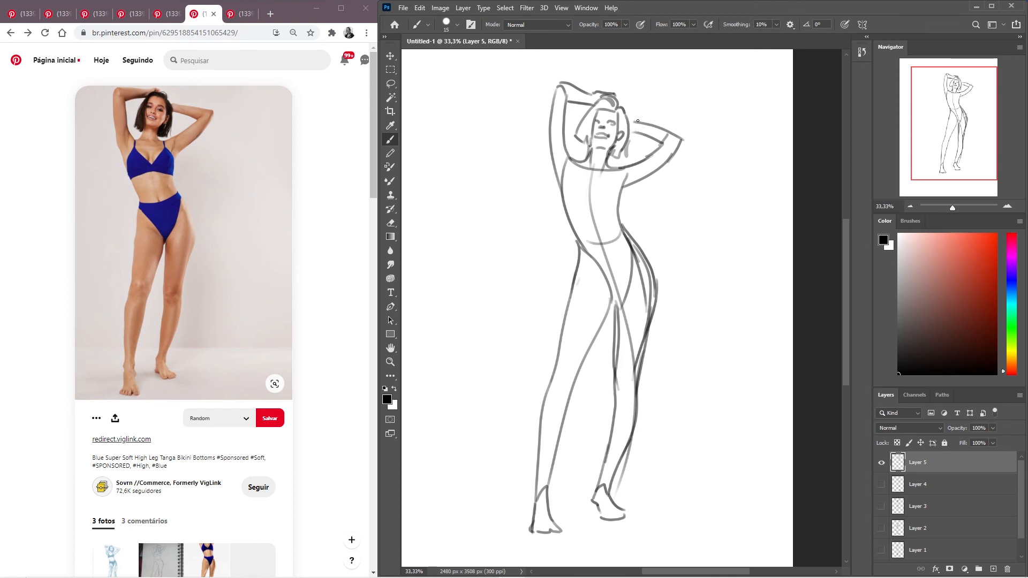
# - Extend the right-hand forearm's upper line toward the hair beside the ear
pyautogui.moveTo(629, 121); pyautogui.dragTo(637, 124)
pyautogui.hotkey('ctrl', 'z')
pyautogui.moveTo(634, 123)
pyautogui.mouseDown()
pyautogui.moveTo(633, 132)
pyautogui.moveTo(628, 123)
pyautogui.mouseUp()
# - Sketch the ribcage with curved side contours running from the armpits to its lower centre
pyautogui.moveTo(622, 170)
pyautogui.mouseDown()
pyautogui.moveTo(623, 197)
pyautogui.moveTo(605, 225)
pyautogui.mouseUp()
pyautogui.hotkey('ctrl', 'z')
pyautogui.moveTo(622, 170); pyautogui.dragTo(591, 231)
pyautogui.moveTo(562, 163)
pyautogui.mouseDown()
pyautogui.moveTo(560, 187)
pyautogui.moveTo(595, 235)
pyautogui.mouseUp()
pyautogui.moveTo(661, 190); pyautogui.dragTo(652, 212)
# - Select the upper body above the waist with the Lasso and move it slightly upward to lengthen the torso
pyautogui.press('l')
pyautogui.moveTo(663, 104)
pyautogui.mouseDown()
pyautogui.moveTo(670, 215)
pyautogui.moveTo(614, 247)
pyautogui.moveTo(488, 152)
pyautogui.moveTo(605, 84)
pyautogui.mouseUp()
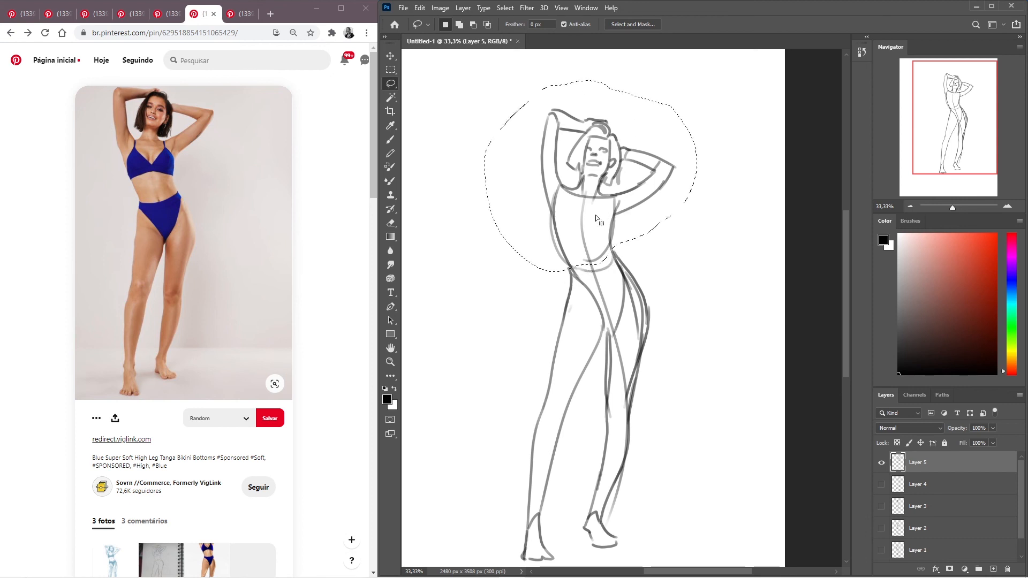
pyautogui.moveTo(589, 207)
pyautogui.mouseDown()
pyautogui.moveTo(586, 188)
pyautogui.moveTo(585, 198)
pyautogui.mouseUp()
pyautogui.hotkey('ctrl', 'd')
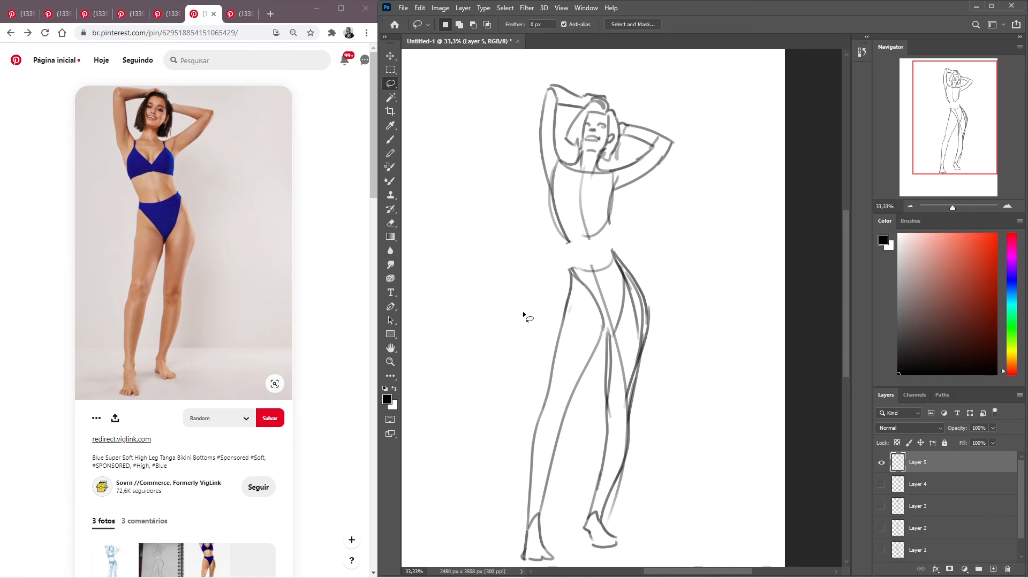
# - Reconnect the raised torso to the hips with brush contours along both sides of the waist
pyautogui.press('b')
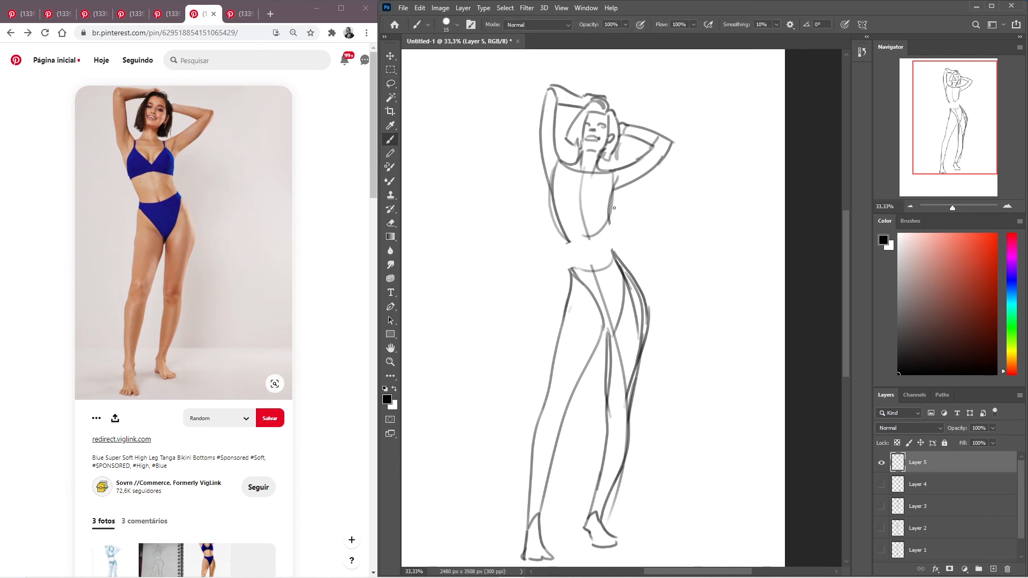
pyautogui.moveTo(613, 191); pyautogui.dragTo(616, 258)
pyautogui.moveTo(553, 200); pyautogui.dragTo(574, 282)
pyautogui.hotkey('ctrl', 'z')
pyautogui.moveTo(552, 205)
pyautogui.mouseDown()
pyautogui.moveTo(570, 247)
pyautogui.moveTo(566, 272)
pyautogui.mouseUp()
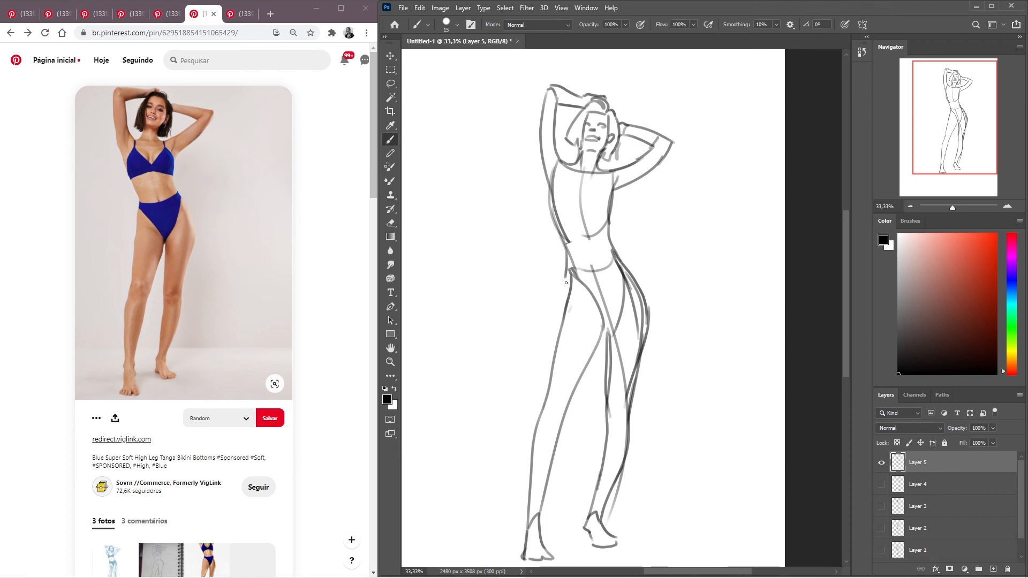
pyautogui.hotkey('ctrl', 'z')
pyautogui.moveTo(556, 226); pyautogui.dragTo(569, 282)
# - Reinforce the left-hand hip line and the opposite torso side below the armpit, checking the figure in mirrored view
pyautogui.moveTo(565, 268); pyautogui.dragTo(563, 318)
pyautogui.moveTo(565, 267); pyautogui.dragTo(570, 292)
pyautogui.moveTo(617, 180); pyautogui.dragTo(605, 250)
pyautogui.hotkey('ctrl', 'shift', 'h')
pyautogui.hotkey('ctrl', 'shift', 'h')
pyautogui.hotkey('ctrl', 'shift', 'h')
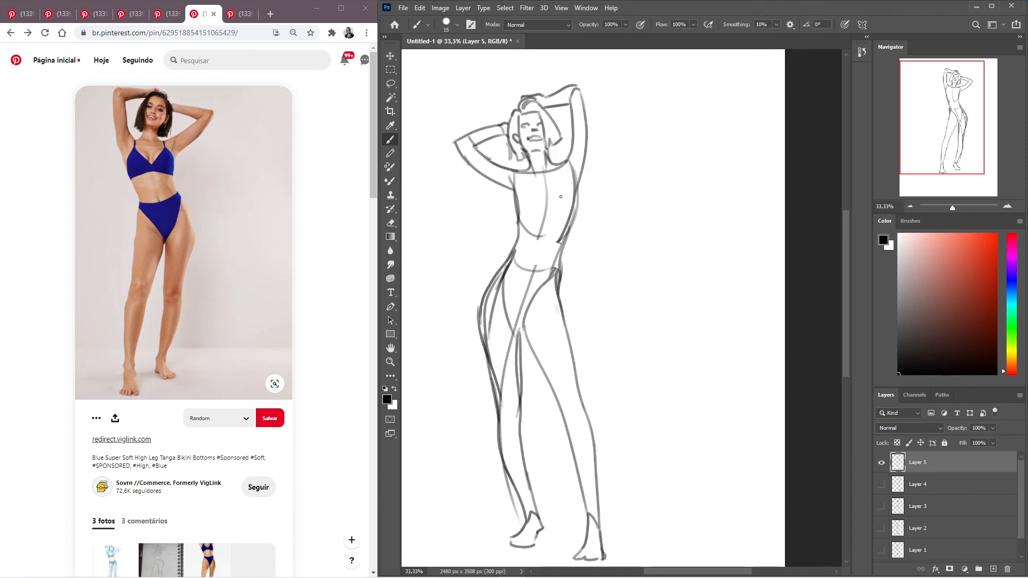
pyautogui.moveTo(509, 189); pyautogui.dragTo(519, 224)
pyautogui.hotkey('ctrl', 'shift', 'h')
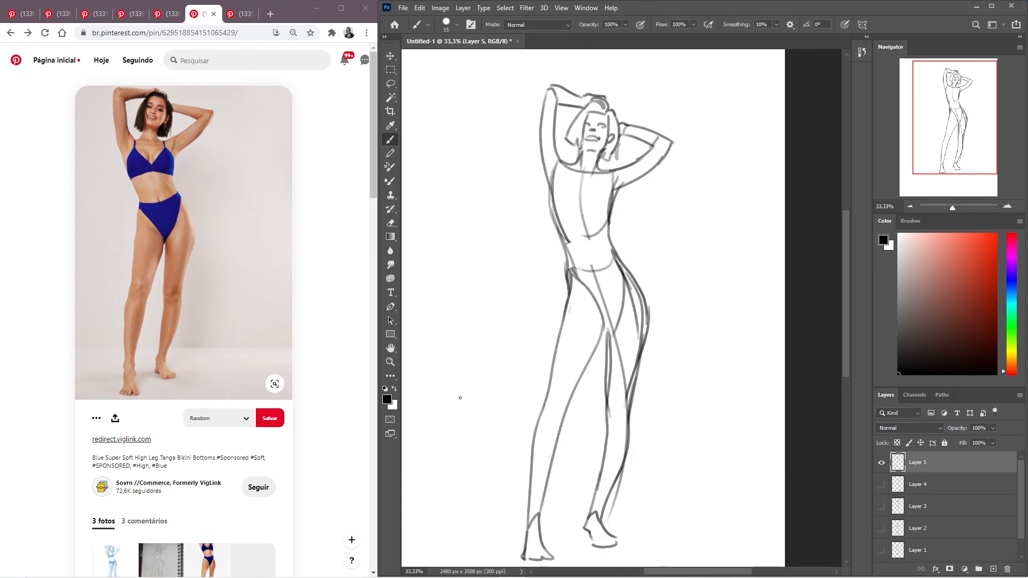
# - Redraw the outer contour of the left-hand raised arm from the elbow to the side of the chest
pyautogui.moveTo(545, 93); pyautogui.dragTo(540, 196)
pyautogui.hotkey('ctrl', 'z')
pyautogui.moveTo(543, 92)
pyautogui.mouseDown()
pyautogui.moveTo(538, 128)
pyautogui.moveTo(556, 207)
pyautogui.mouseUp()
# - Try to redraw the outer contour of the left-hand leg between the hip and the knee
pyautogui.moveTo(564, 281)
pyautogui.mouseDown()
pyautogui.moveTo(550, 429)
pyautogui.moveTo(577, 382)
pyautogui.moveTo(557, 393)
pyautogui.moveTo(553, 352)
pyautogui.moveTo(539, 409)
pyautogui.mouseUp()
pyautogui.hotkey('ctrl', 'z')
pyautogui.moveTo(554, 356); pyautogui.dragTo(541, 410)
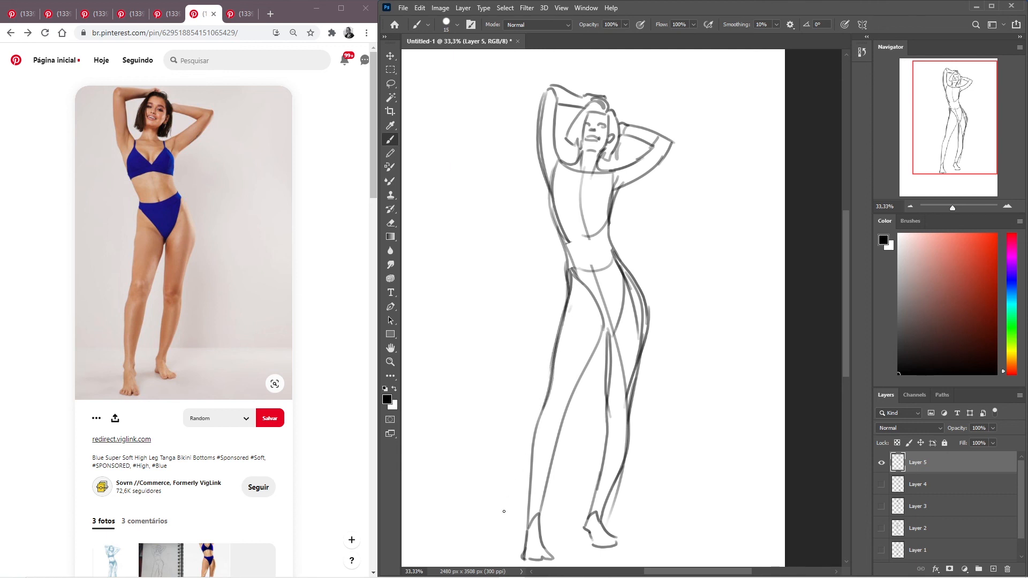
pyautogui.hotkey('ctrl', 'z')
pyautogui.hotkey('ctrl', 'z')
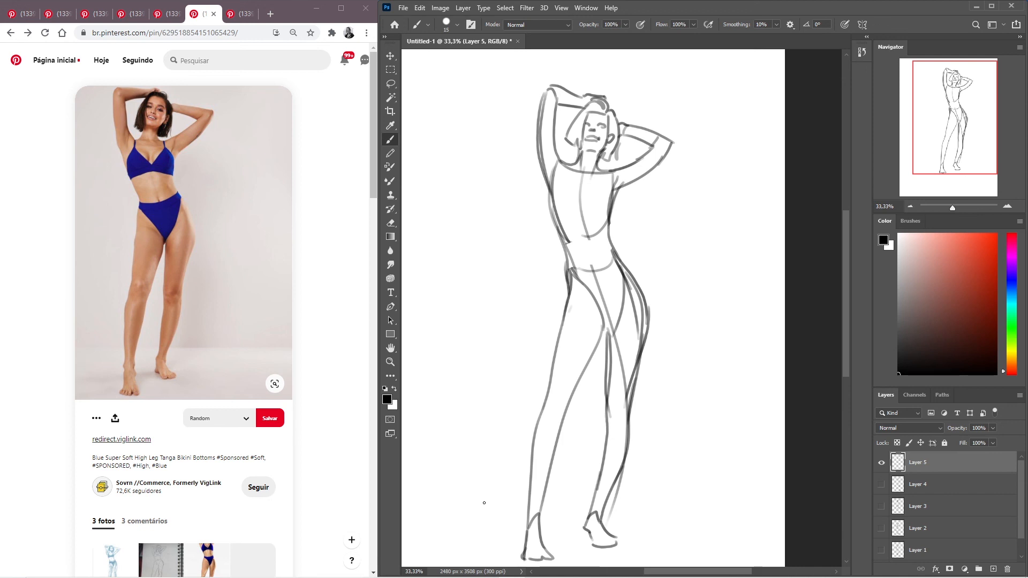
# - Draw the bust's lower line across the ribcage and its curved upper outline below the shoulders
pyautogui.hotkey('ctrl', 'shift', 'h')
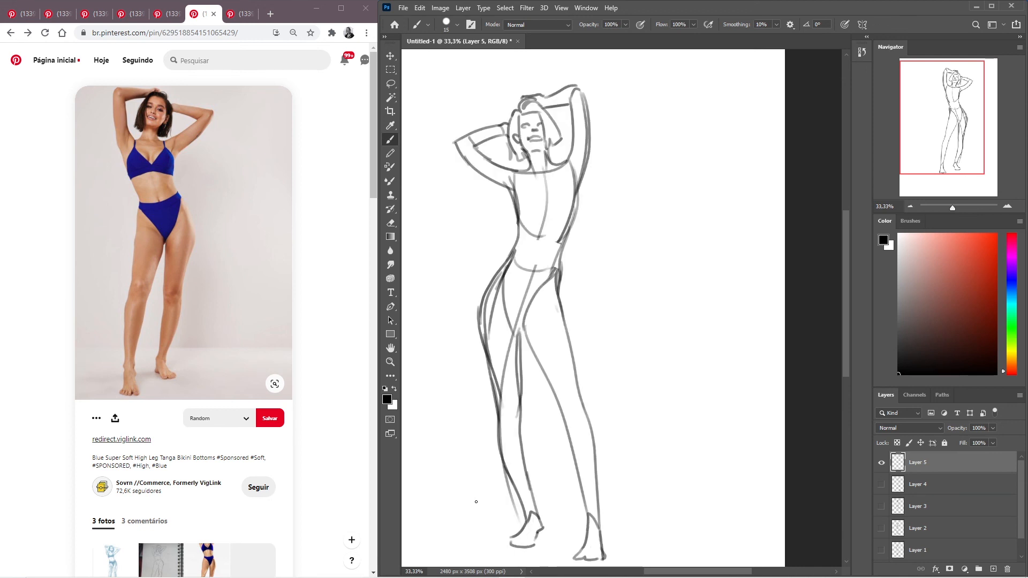
pyautogui.hotkey('ctrl', 'shift', 'h')
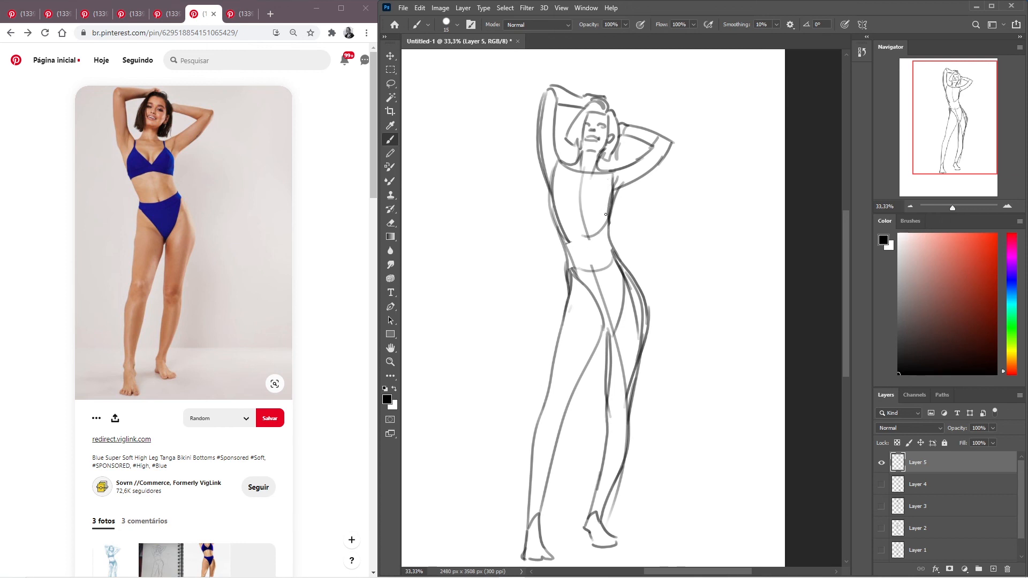
pyautogui.moveTo(611, 206); pyautogui.dragTo(586, 208)
pyautogui.moveTo(583, 210); pyautogui.dragTo(554, 187)
pyautogui.moveTo(567, 176); pyautogui.dragTo(555, 188)
pyautogui.moveTo(611, 178); pyautogui.dragTo(609, 209)
pyautogui.hotkey('ctrl', 'z')
pyautogui.hotkey('ctrl', 'z')
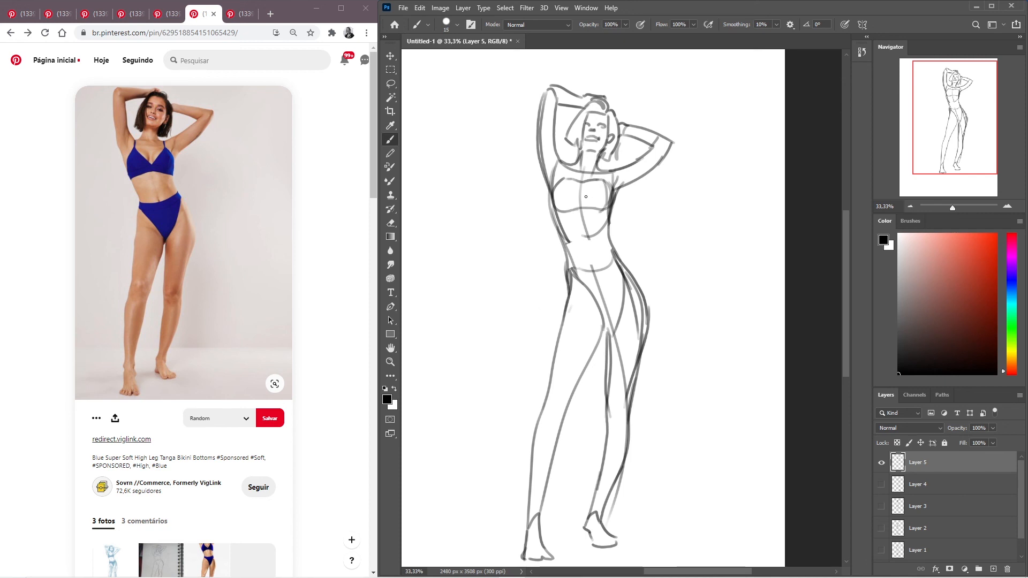
# - Add the curved inner contours of the bust and check the figure in mirrored view
pyautogui.moveTo(606, 195)
pyautogui.mouseDown()
pyautogui.moveTo(601, 206)
pyautogui.moveTo(567, 210)
pyautogui.mouseUp()
pyautogui.hotkey('ctrl', 'z')
pyautogui.hotkey('ctrl', 'shift', 'h')
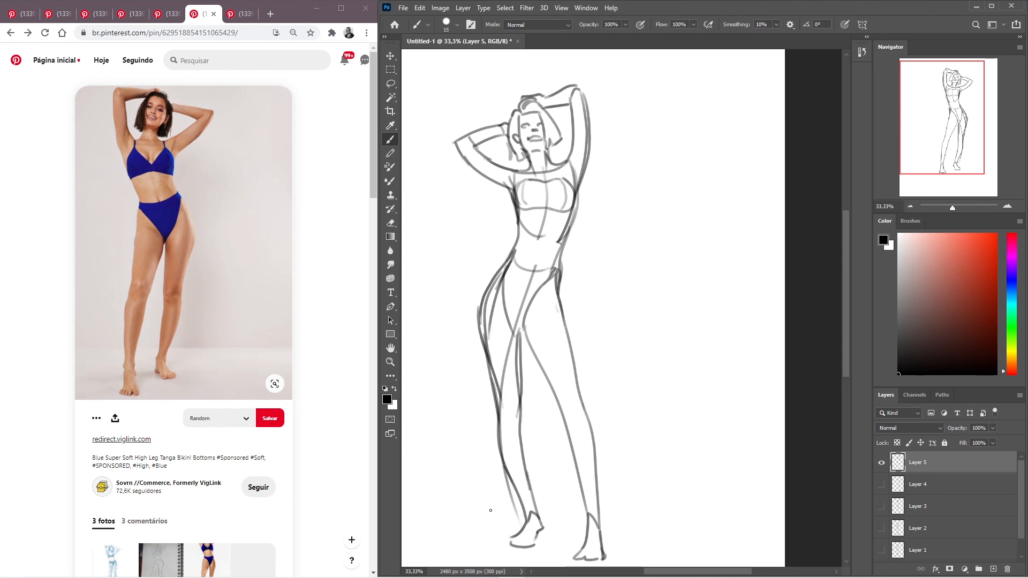
pyautogui.moveTo(662, 338); pyautogui.dragTo(692, 323)
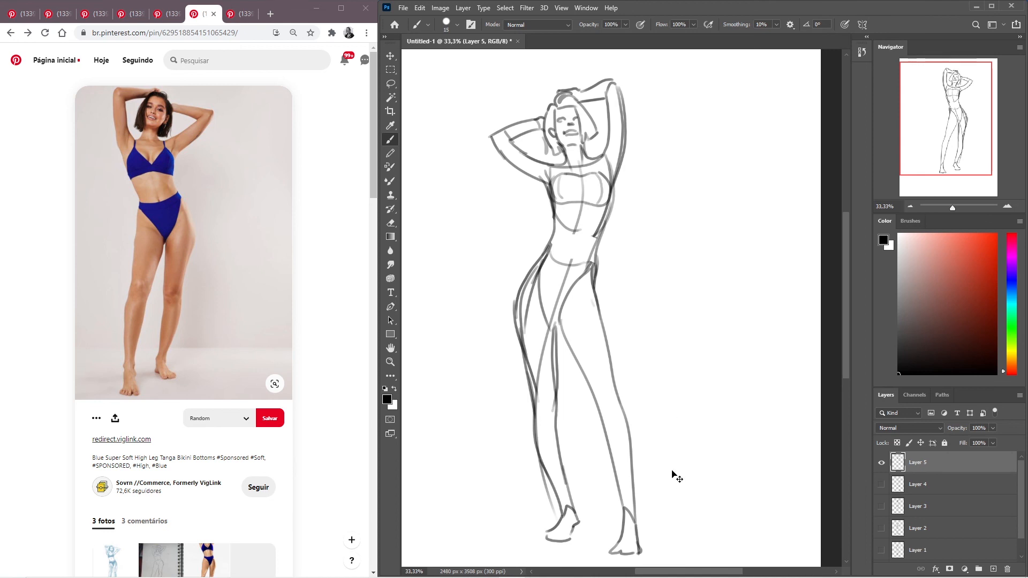
pyautogui.hotkey('ctrl', 'shift', 'h')
pyautogui.hotkey('ctrl', 'shift', 'h')
pyautogui.hotkey('ctrl', 'shift', 'h')
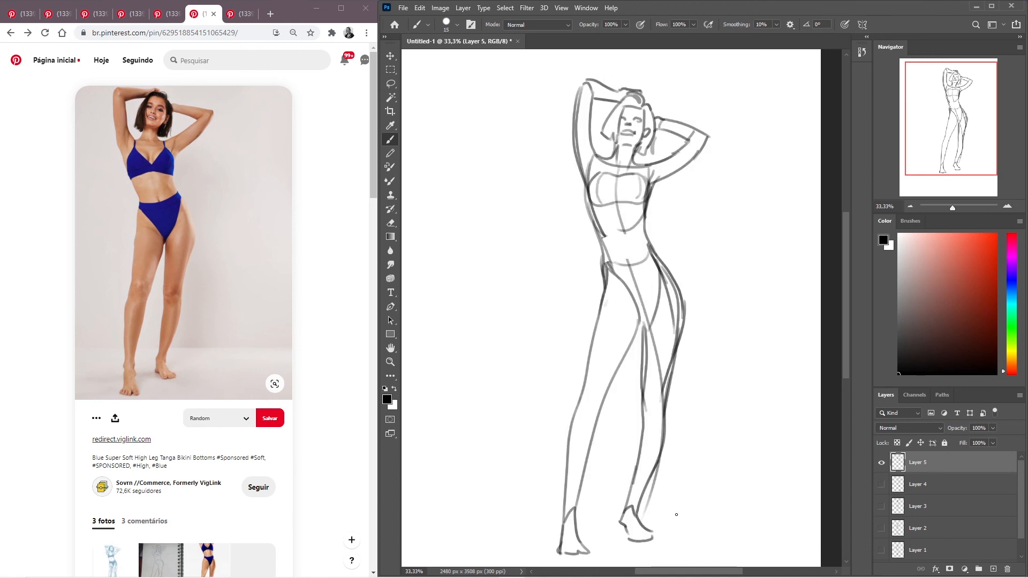
# - Hide Layer 5 and show the sketches on Layer 4, Layer 3 and Layer 2 one at a time, leaving Layer 2 visible
pyautogui.click(882, 462)
pyautogui.click(881, 484)
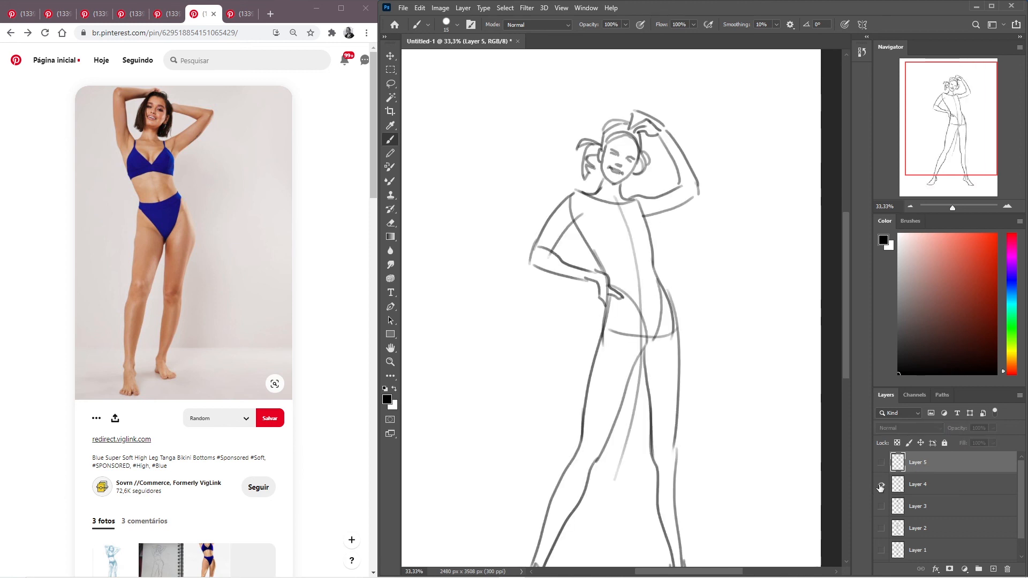
pyautogui.moveTo(696, 289); pyautogui.dragTo(673, 246)
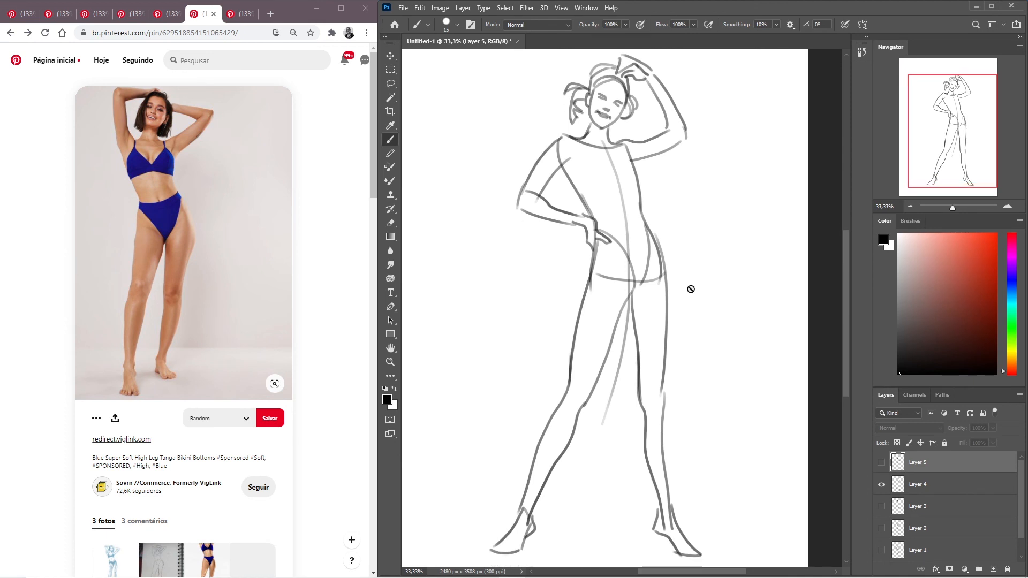
pyautogui.click(881, 484)
pyautogui.click(880, 507)
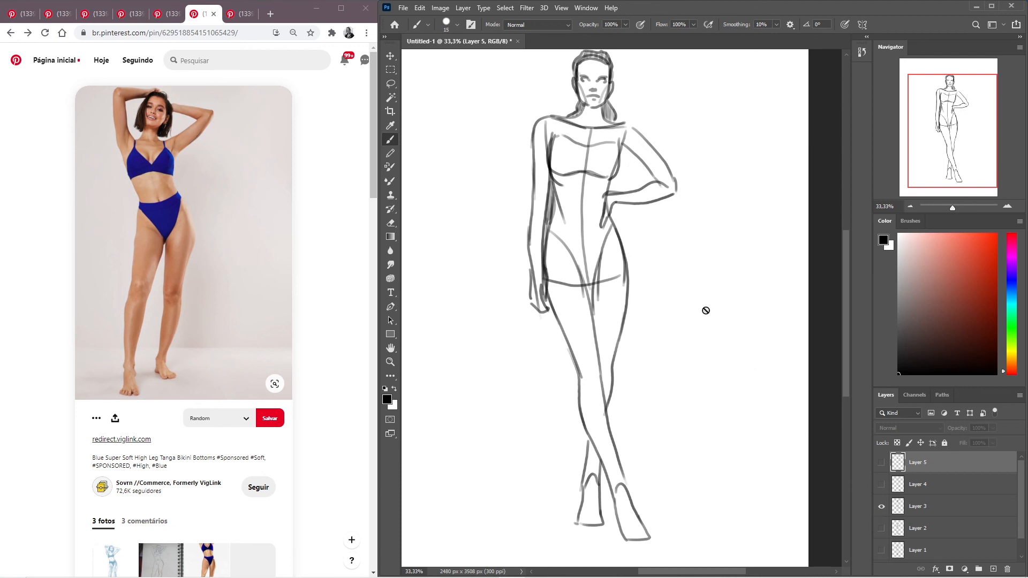
pyautogui.moveTo(689, 241); pyautogui.dragTo(679, 262)
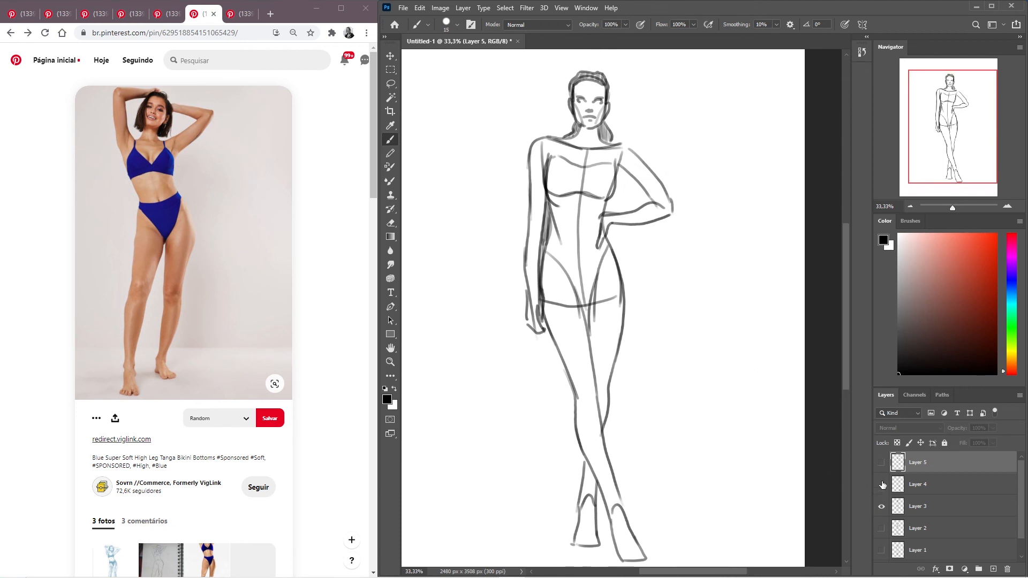
pyautogui.click(882, 507)
pyautogui.click(881, 528)
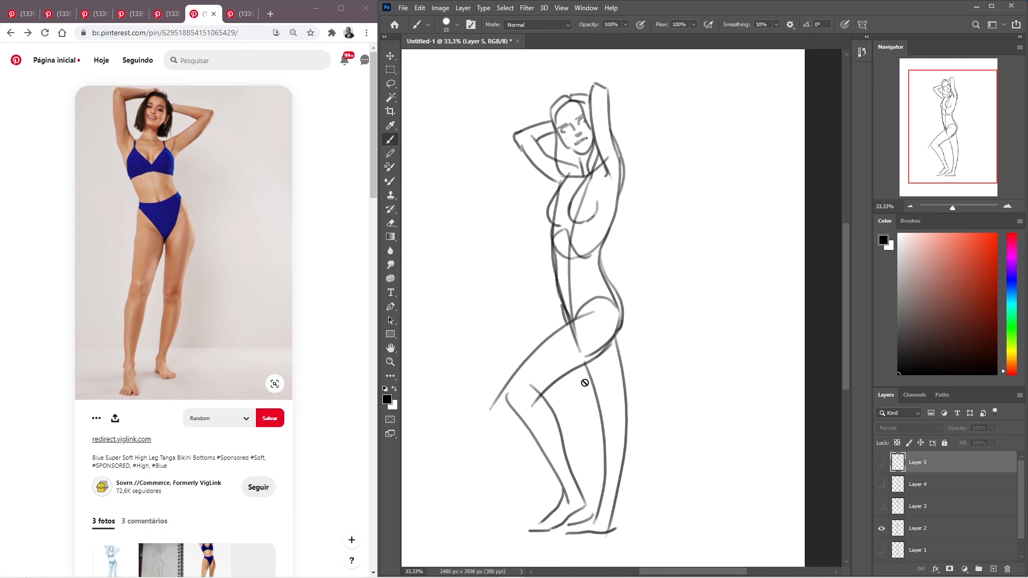
pyautogui.moveTo(643, 281); pyautogui.dragTo(641, 261)
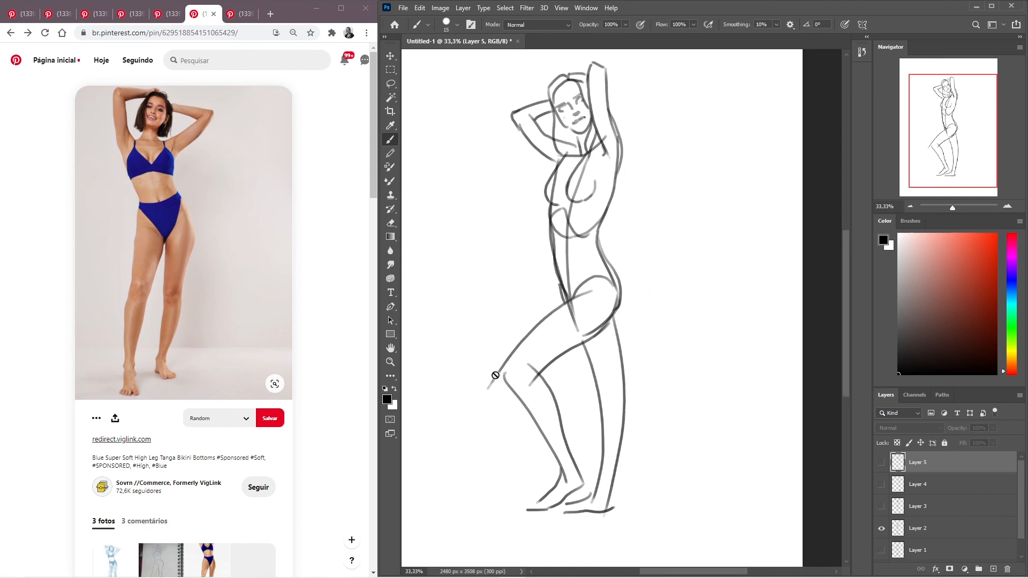
pyautogui.press('l')
pyautogui.moveTo(485, 367)
pyautogui.mouseDown()
pyautogui.moveTo(546, 297)
pyautogui.moveTo(569, 296)
pyautogui.moveTo(664, 468)
pyautogui.moveTo(468, 488)
pyautogui.moveTo(481, 476)
pyautogui.mouseUp()
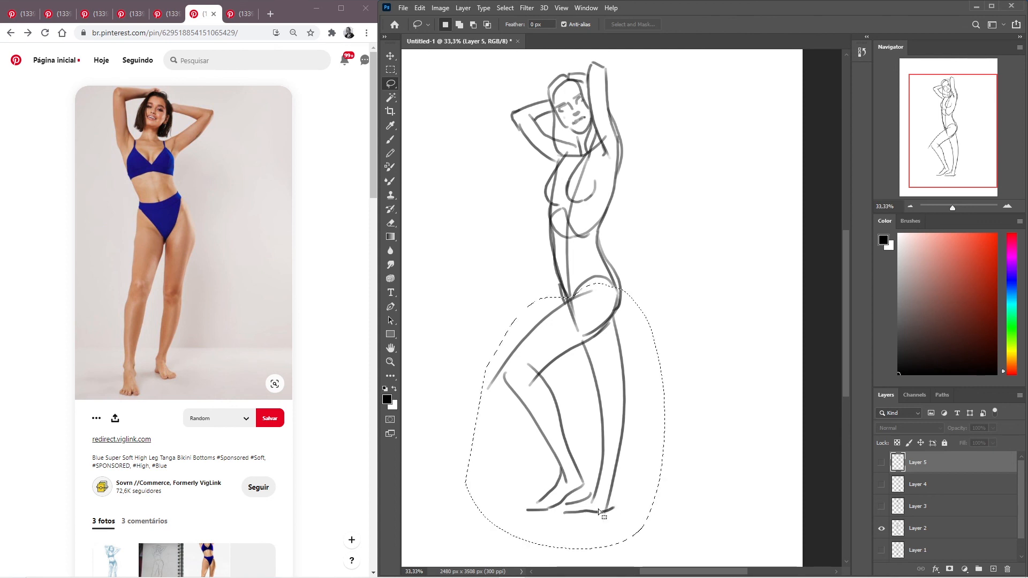
pyautogui.hotkey('ctrl', 'shift', 'h')
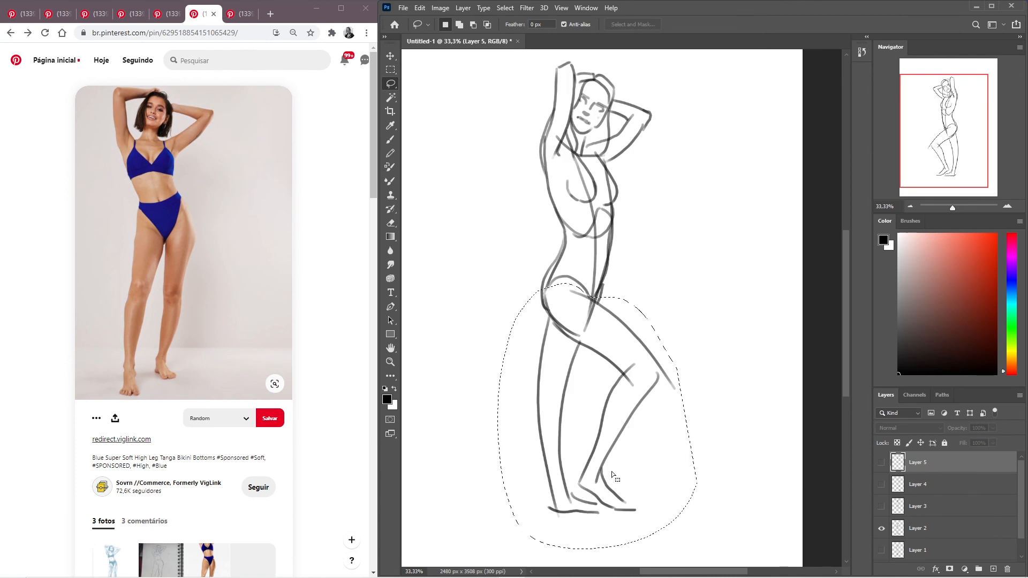
pyautogui.hotkey('ctrl', 'd')
# - Select the legs from the hips down on Layer 2 and stretch their height to 113.28% with Free Transform
pyautogui.moveTo(503, 394)
pyautogui.mouseDown()
pyautogui.moveTo(528, 298)
pyautogui.moveTo(555, 285)
pyautogui.mouseUp()
pyautogui.moveTo(614, 307)
pyautogui.mouseDown()
pyautogui.moveTo(681, 374)
pyautogui.moveTo(701, 503)
pyautogui.moveTo(471, 480)
pyautogui.mouseUp()
pyautogui.moveTo(281, 576)
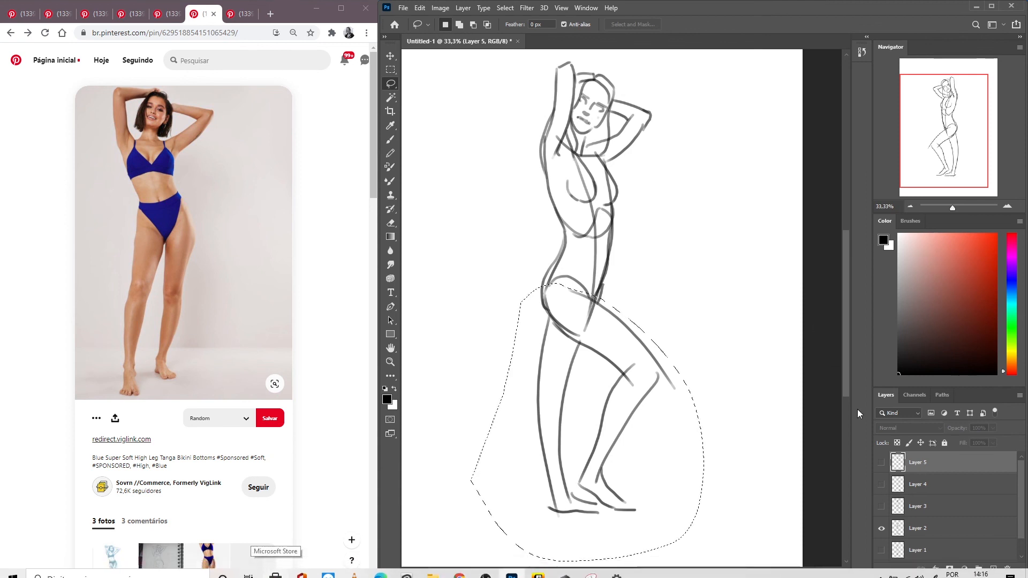
pyautogui.click(910, 530)
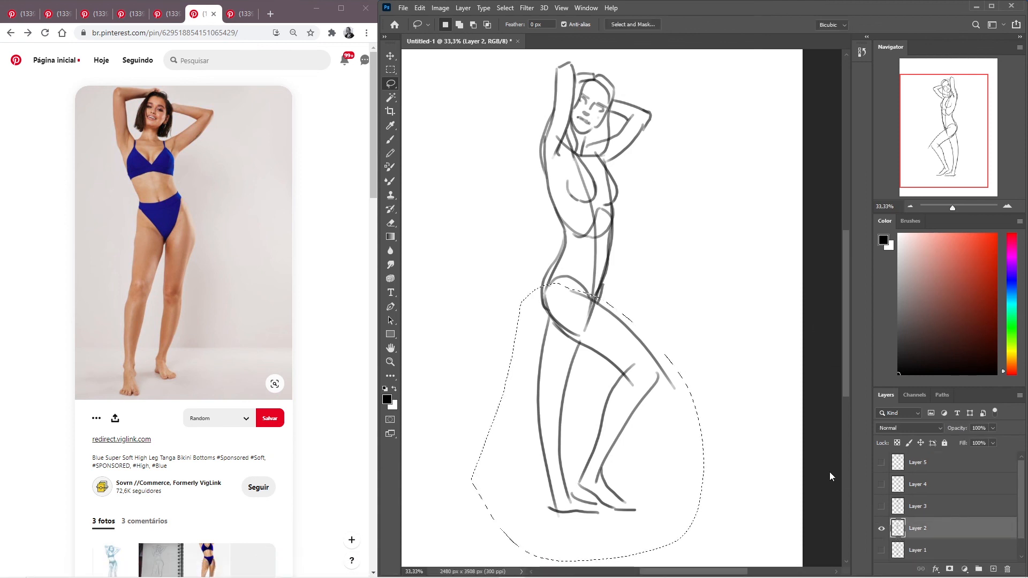
pyautogui.hotkey('ctrl', 't')
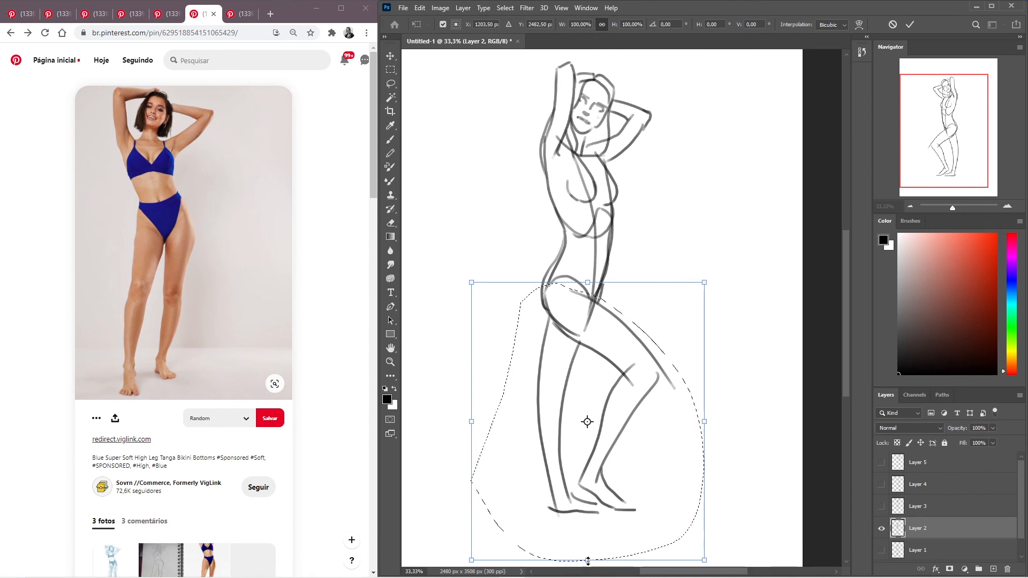
pyautogui.moveTo(588, 563); pyautogui.dragTo(590, 558)
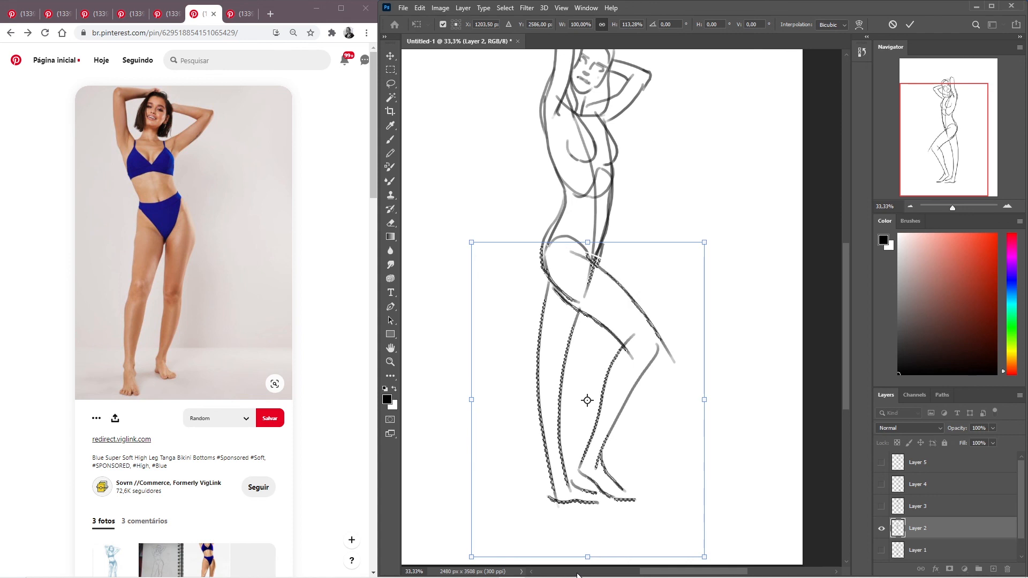
pyautogui.press('Return')
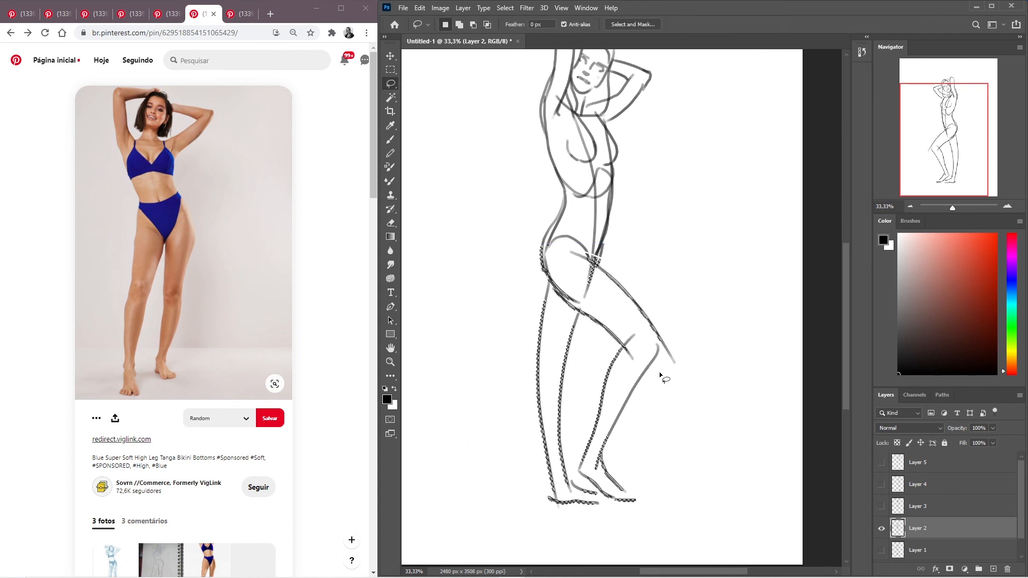
pyautogui.hotkey('ctrl', 'd')
# - Examine the Layer 2 figure's proportions in full-screen and mirrored views
pyautogui.scroll(2, 692, 306)
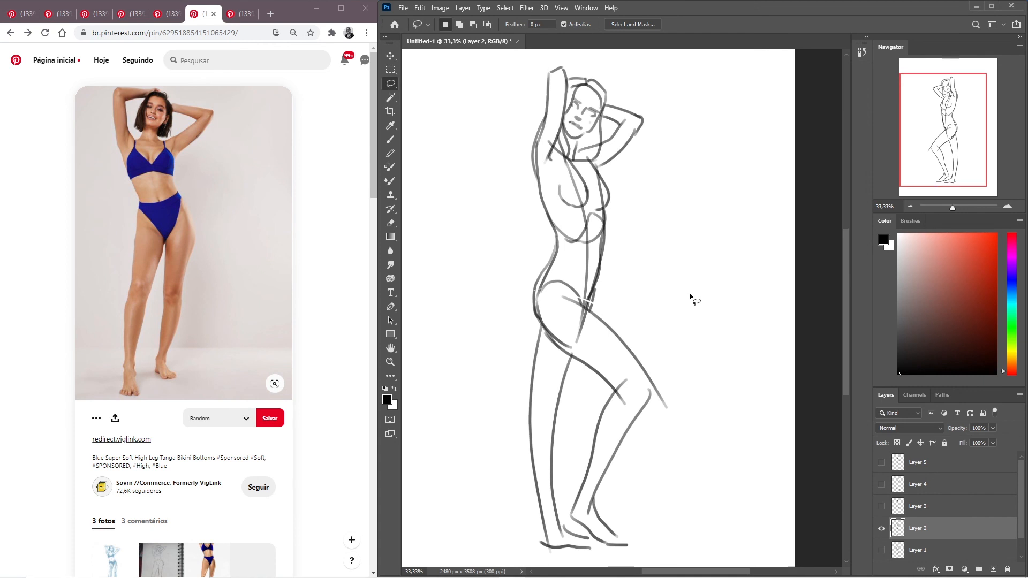
pyautogui.hscroll(-2, 690, 293)
pyautogui.press('f')
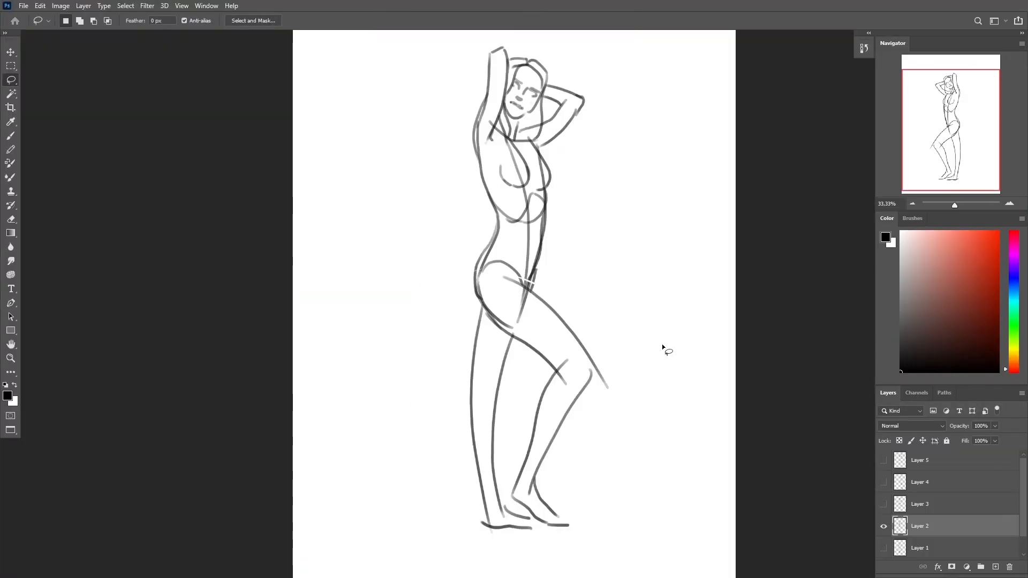
pyautogui.press('f')
pyautogui.press('f')
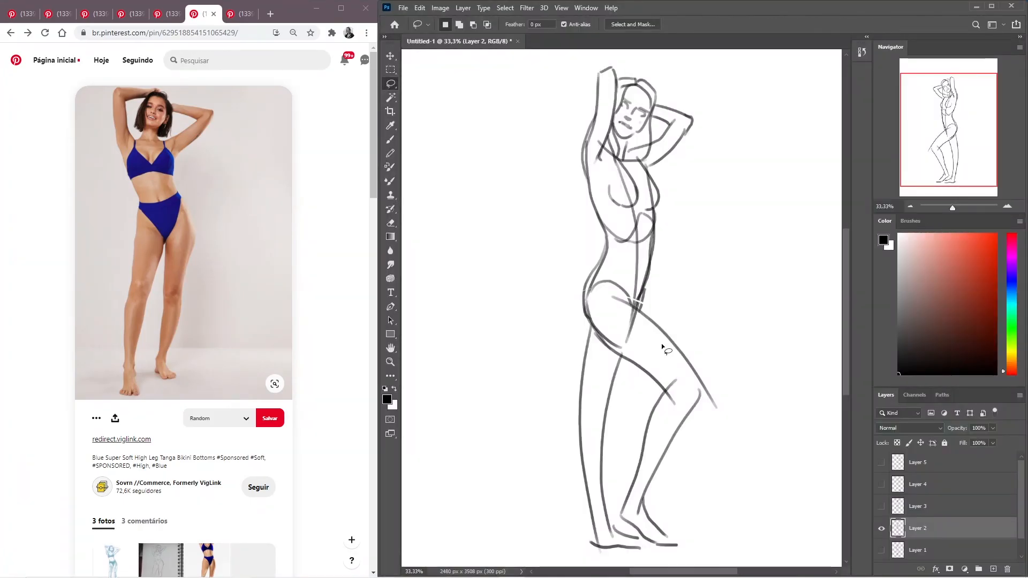
pyautogui.hotkey('ctrl', 'shift', 'h')
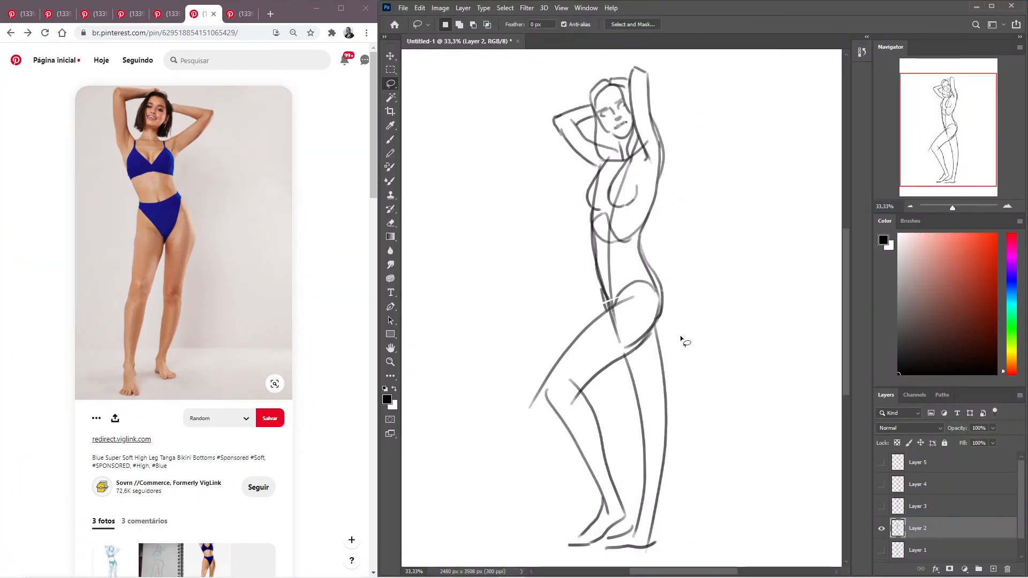
# - Compare the Layer 2 figure with and without the leg stretch, keeping the stretched version ungrouped
pyautogui.hotkey('ctrl', 'shift', 'd')
pyautogui.hotkey('ctrl', 'z')
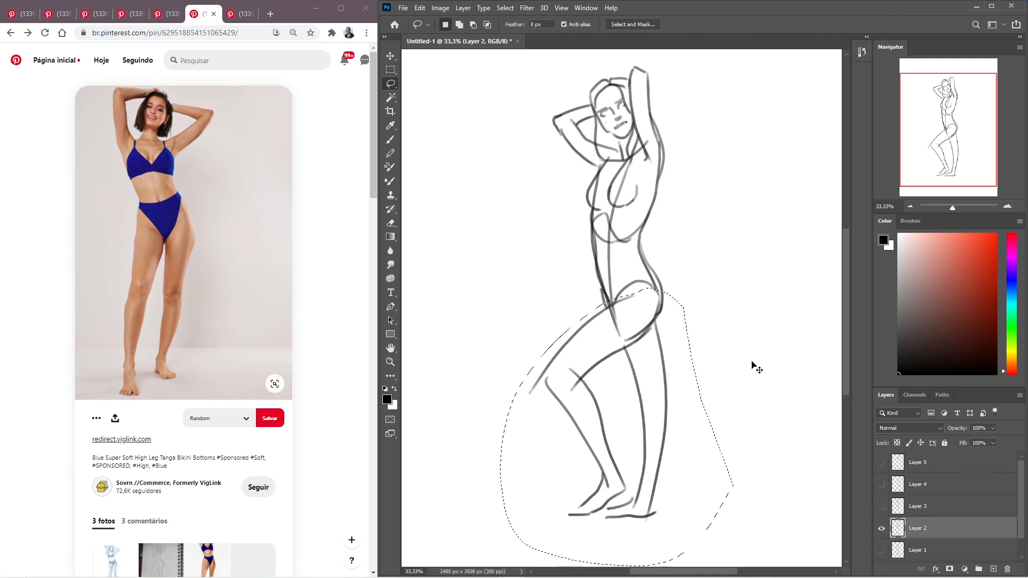
pyautogui.hotkey('ctrl', 'z')
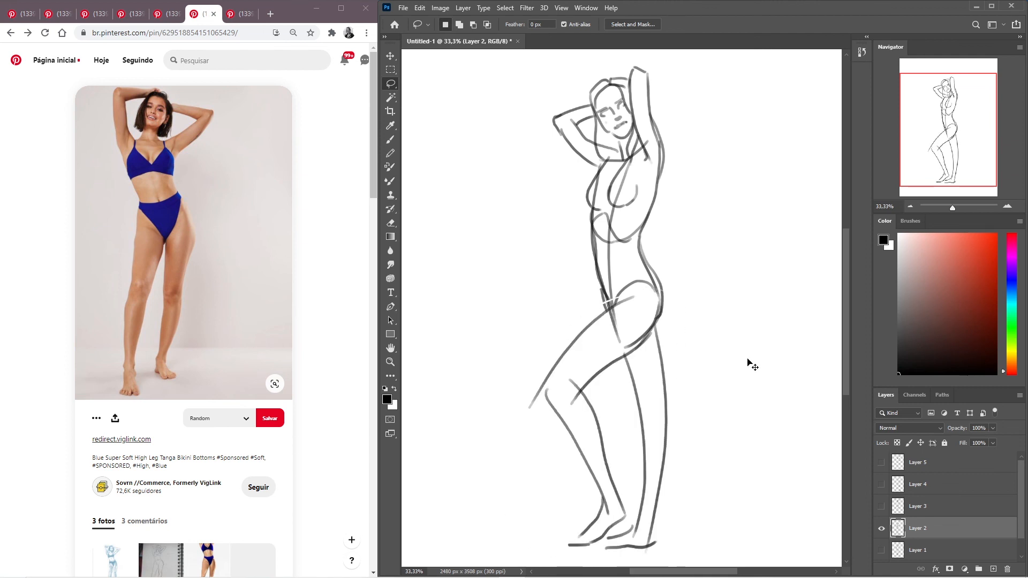
pyautogui.hotkey('ctrl', 'z')
pyautogui.hotkey('ctrl', 'shift', 'z')
pyautogui.hotkey('ctrl', 'g')
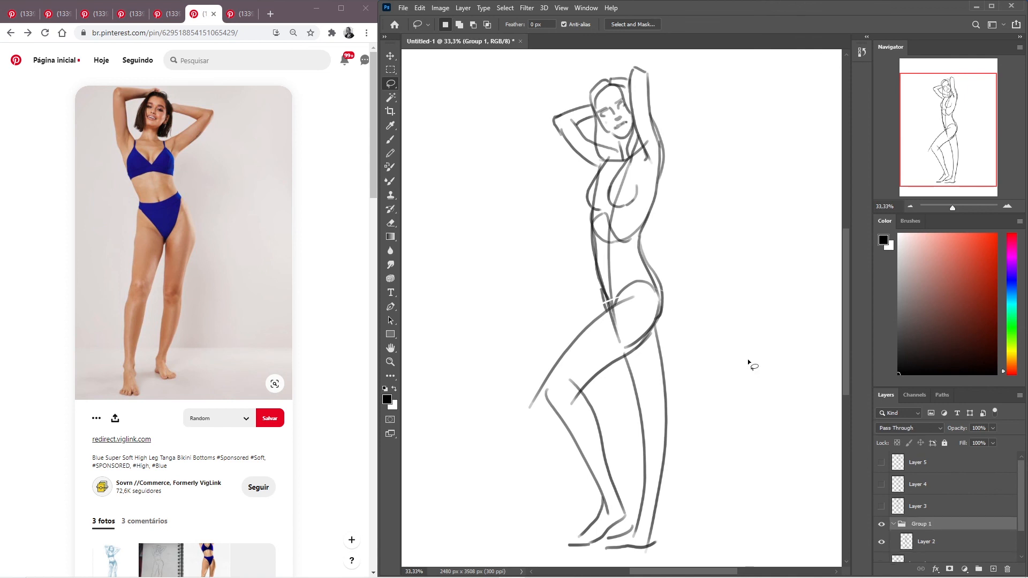
pyautogui.hotkey('ctrl', 'z')
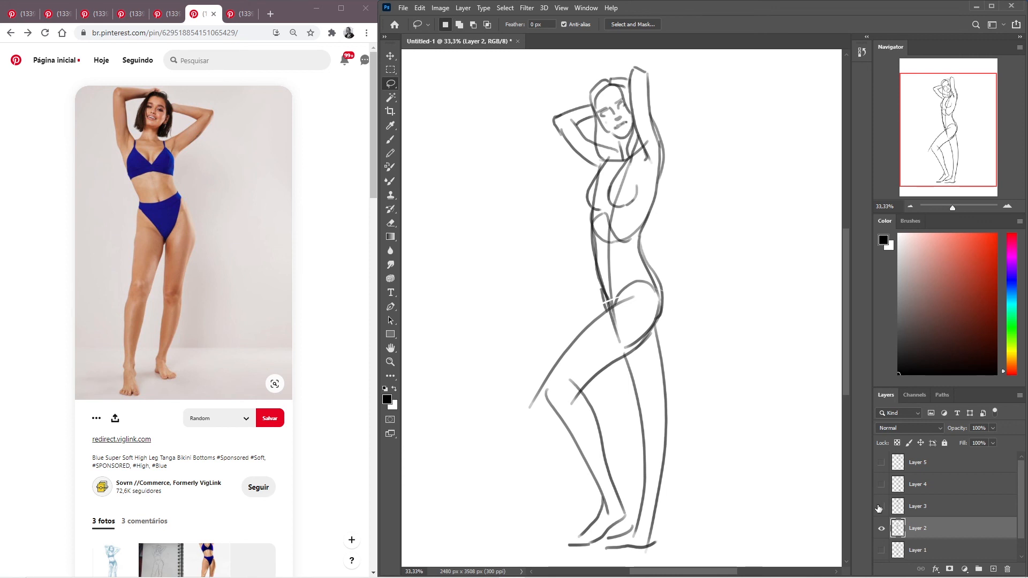
# - Hide Layer 2 and show the back-view figure on Layer 1
pyautogui.click(881, 529)
pyautogui.click(881, 550)
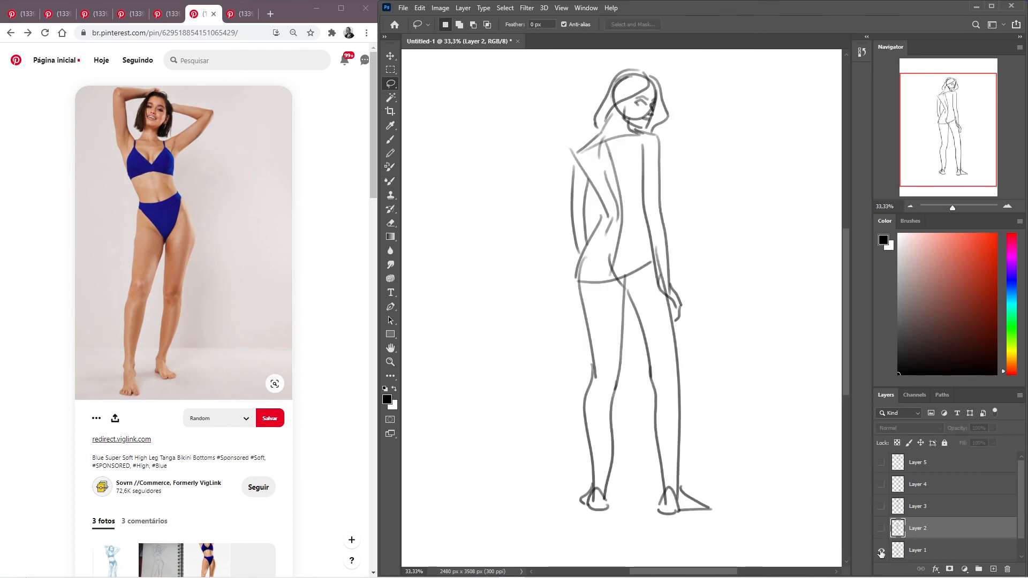
pyautogui.moveTo(707, 267)
pyautogui.mouseDown()
pyautogui.moveTo(707, 245)
pyautogui.moveTo(718, 248)
pyautogui.mouseUp()
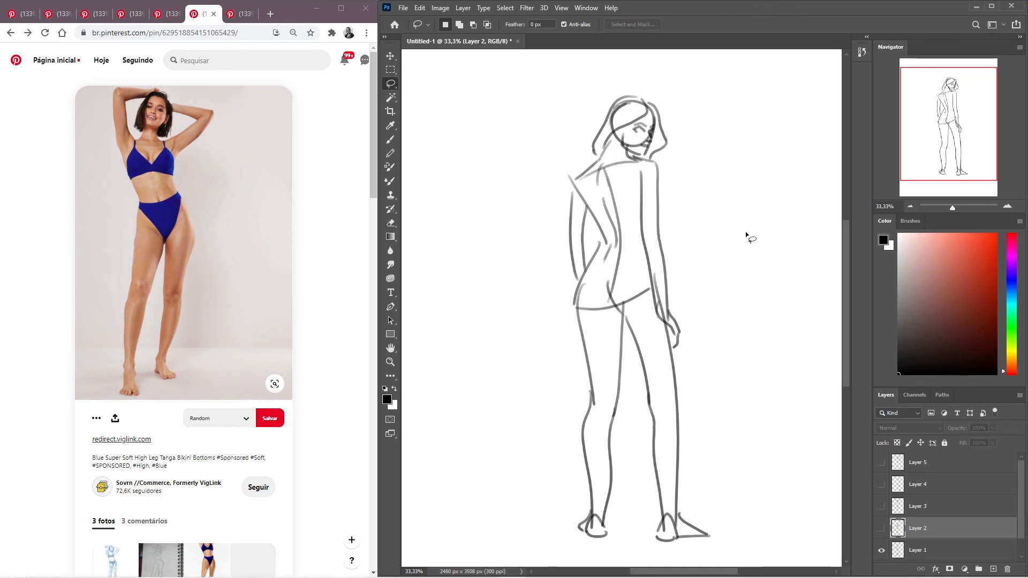
# - Select the upper body above the waist on Layer 1 and move it slightly up to lengthen the torso
pyautogui.moveTo(555, 199)
pyautogui.mouseDown()
pyautogui.moveTo(593, 243)
pyautogui.moveTo(685, 239)
pyautogui.moveTo(716, 144)
pyautogui.moveTo(617, 78)
pyautogui.moveTo(555, 201)
pyautogui.mouseUp()
pyautogui.keyDown('ctrl'); pyautogui.click(629, 166); pyautogui.keyUp('ctrl')
pyautogui.click(356, 164)
pyautogui.click(900, 551)
pyautogui.moveTo(626, 180); pyautogui.dragTo(628, 170)
pyautogui.click(602, 345)
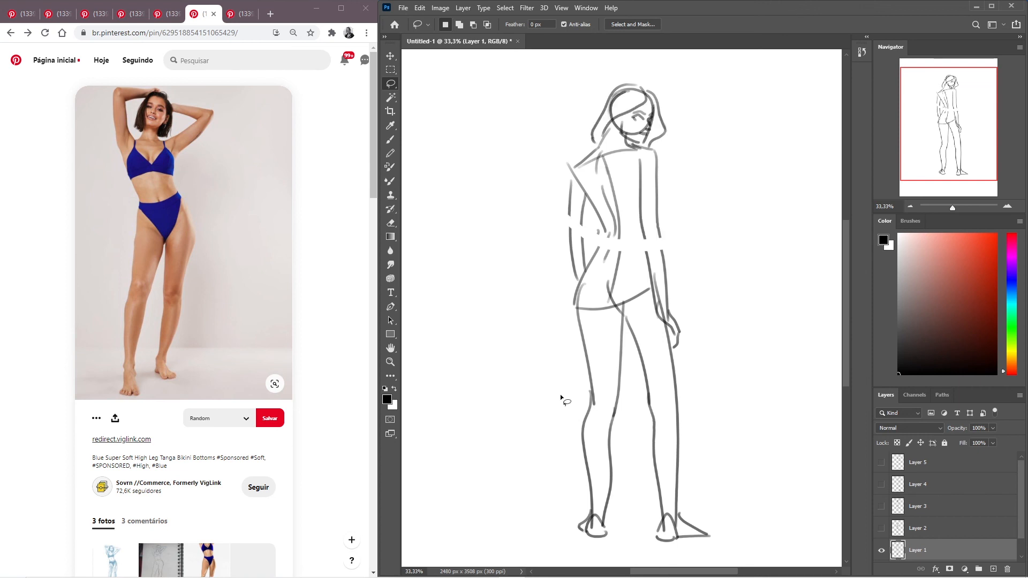
# - Bridge the gaps in the waist, torso and arm outlines on Layer 1 with brush strokes, undoing the last two
pyautogui.press('b')
pyautogui.moveTo(600, 228); pyautogui.dragTo(590, 264)
pyautogui.moveTo(662, 239); pyautogui.dragTo(670, 320)
pyautogui.moveTo(583, 211); pyautogui.dragTo(580, 252)
pyautogui.moveTo(570, 199); pyautogui.dragTo(568, 258)
pyautogui.moveTo(572, 194); pyautogui.dragTo(571, 183)
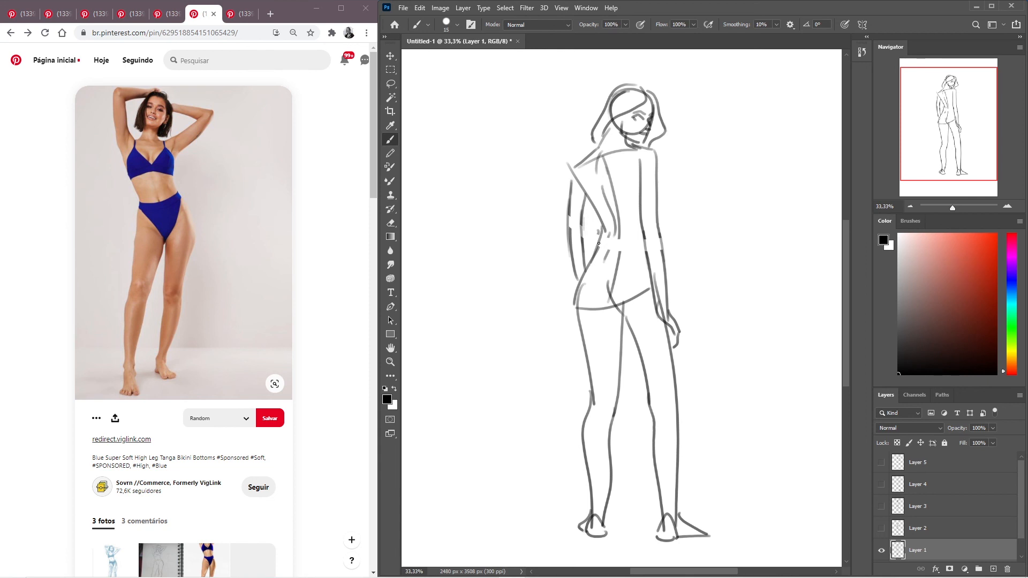
pyautogui.moveTo(619, 232)
pyautogui.mouseDown()
pyautogui.moveTo(619, 222)
pyautogui.moveTo(619, 260)
pyautogui.moveTo(606, 256)
pyautogui.moveTo(602, 272)
pyautogui.moveTo(617, 264)
pyautogui.moveTo(603, 268)
pyautogui.mouseUp()
pyautogui.hotkey('ctrl', 'z')
pyautogui.hotkey('ctrl', 'z')
# - Hide Layer 1 and show the finished pose on Layer 5
pyautogui.click(881, 552)
pyautogui.click(882, 552)
pyautogui.click(881, 551)
pyautogui.click(881, 462)
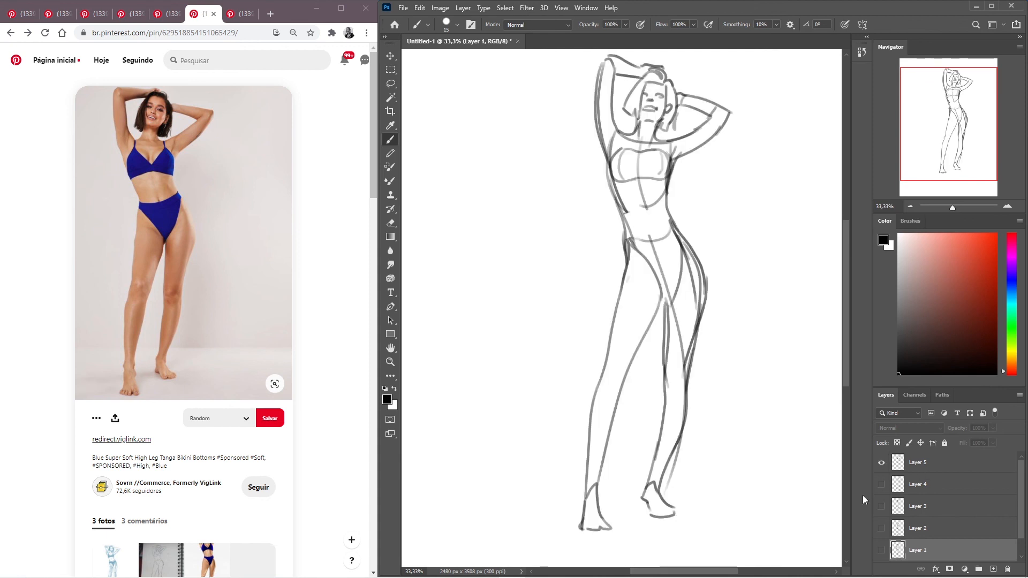
pyautogui.moveTo(716, 199); pyautogui.dragTo(693, 215)
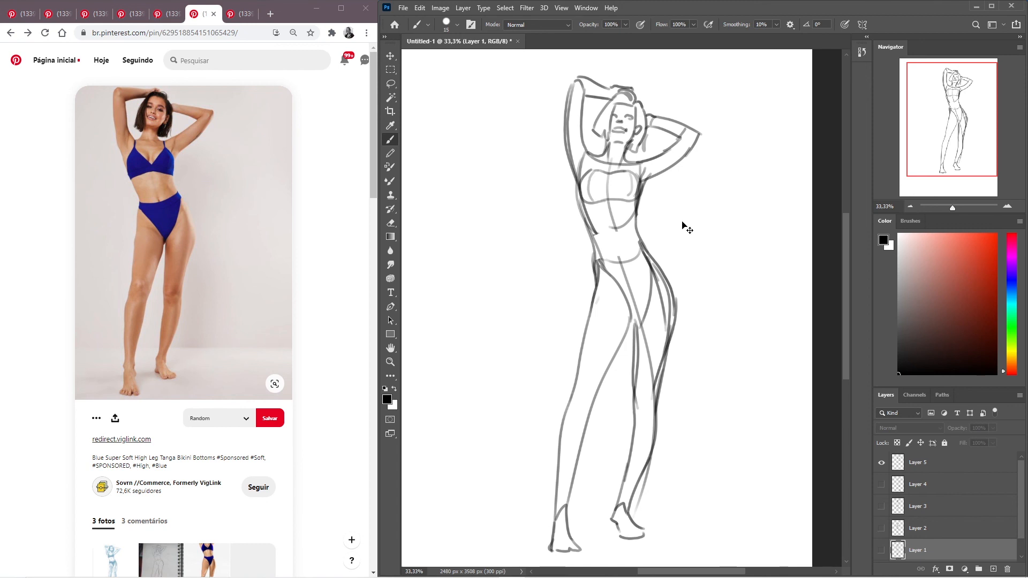
# - Save the document on the computer as a Photoshop file named Gestual, with layers and Maximize Compatibility enabled
pyautogui.hotkey('ctrl', 's')
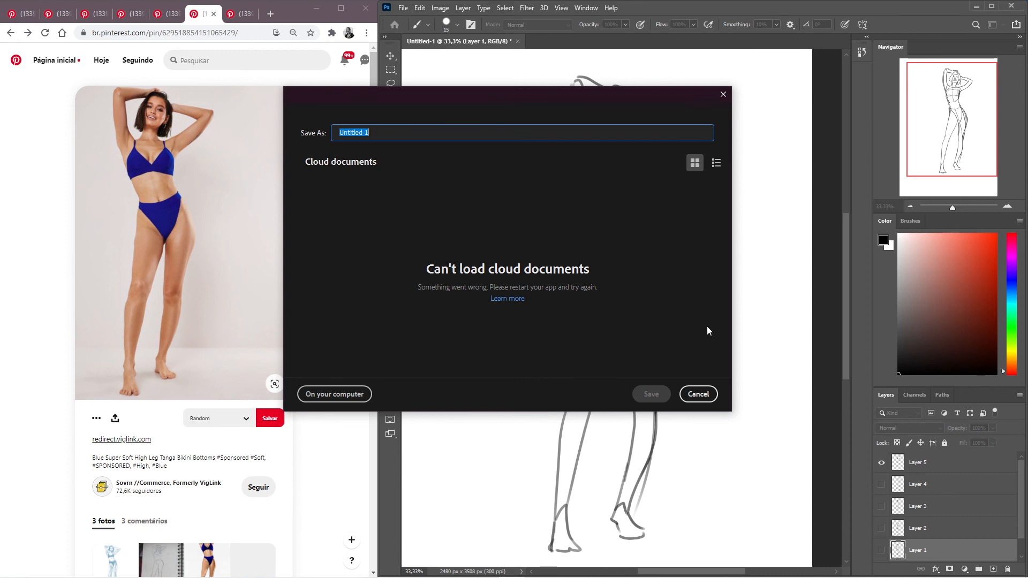
pyautogui.click(698, 394)
pyautogui.click(404, 8)
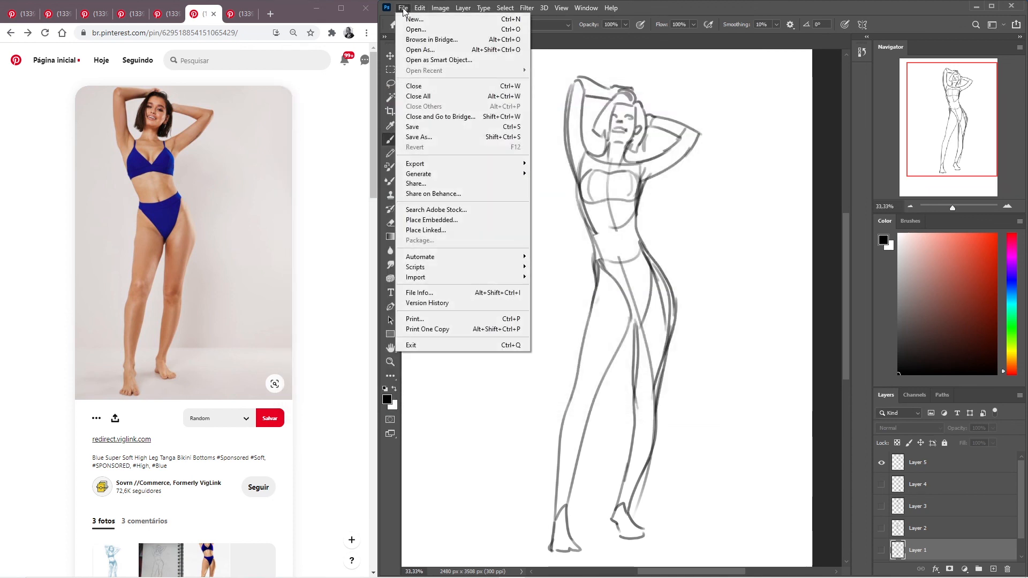
pyautogui.click(455, 138)
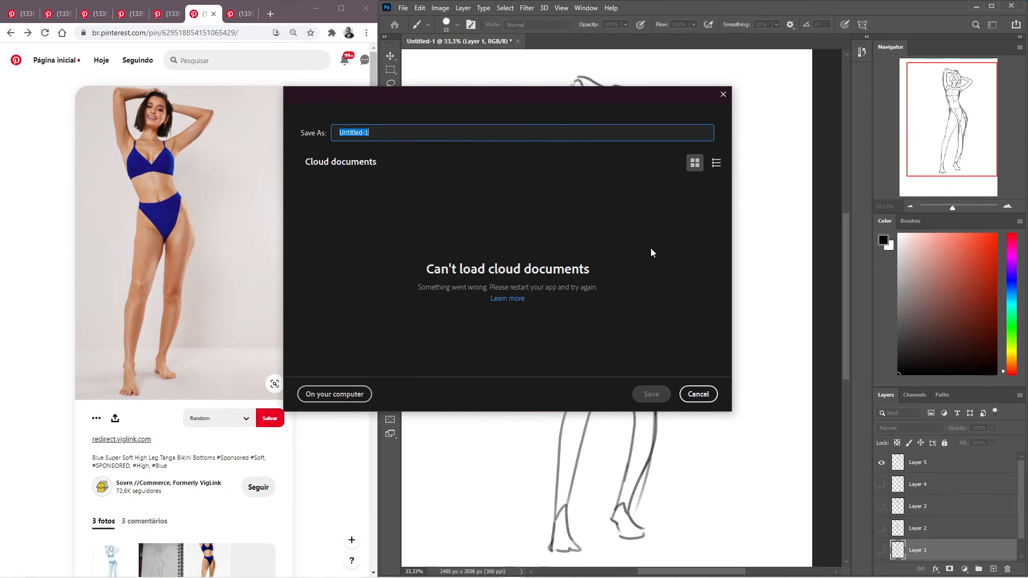
pyautogui.click(362, 395)
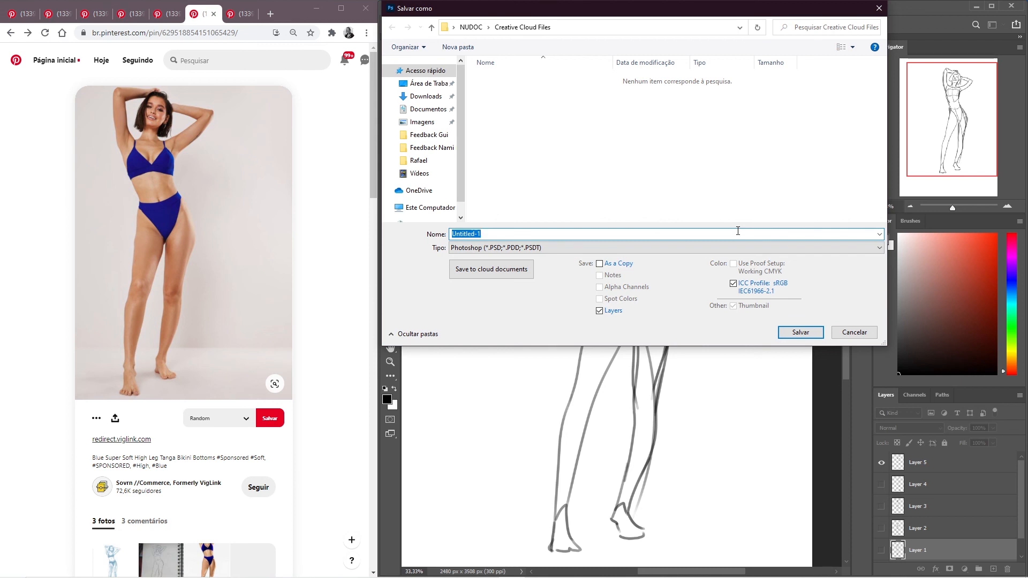
pyautogui.write('Gestual')
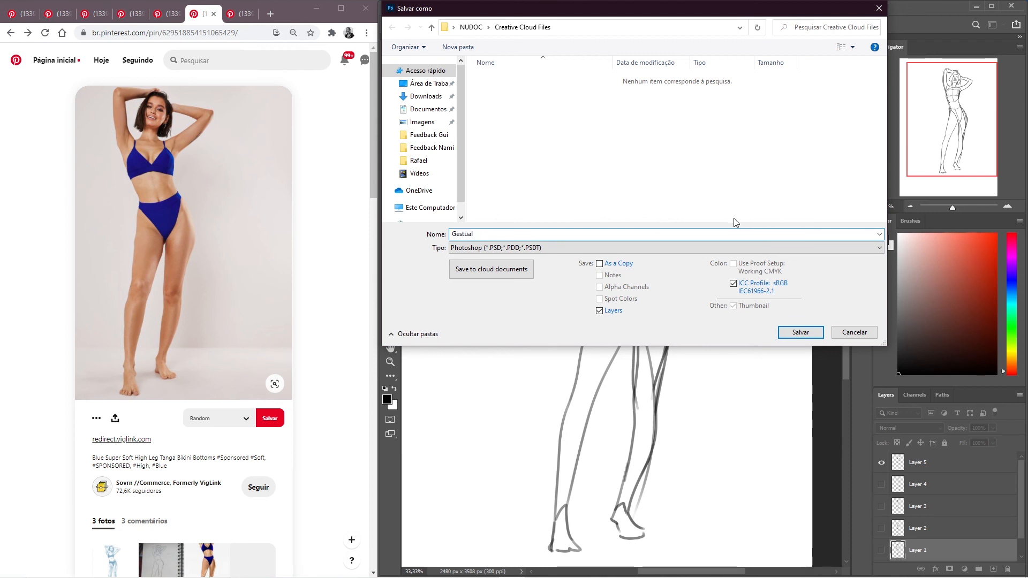
pyautogui.click(800, 333)
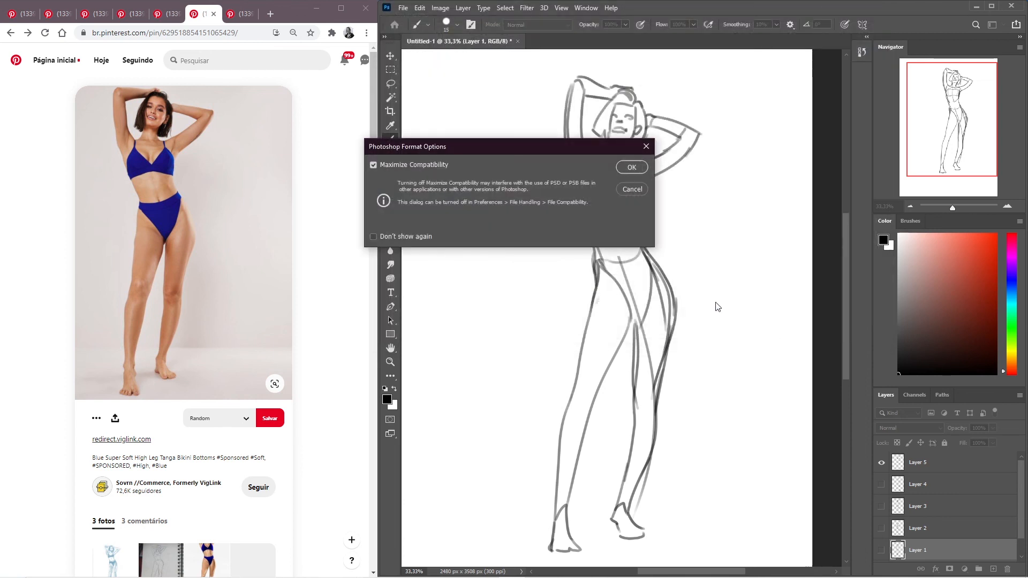
pyautogui.click(632, 167)
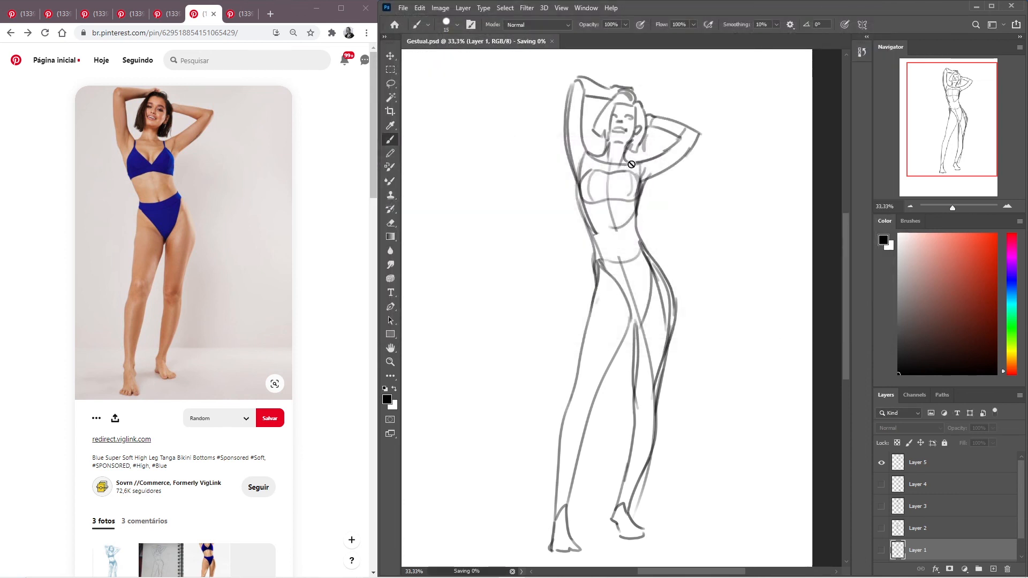